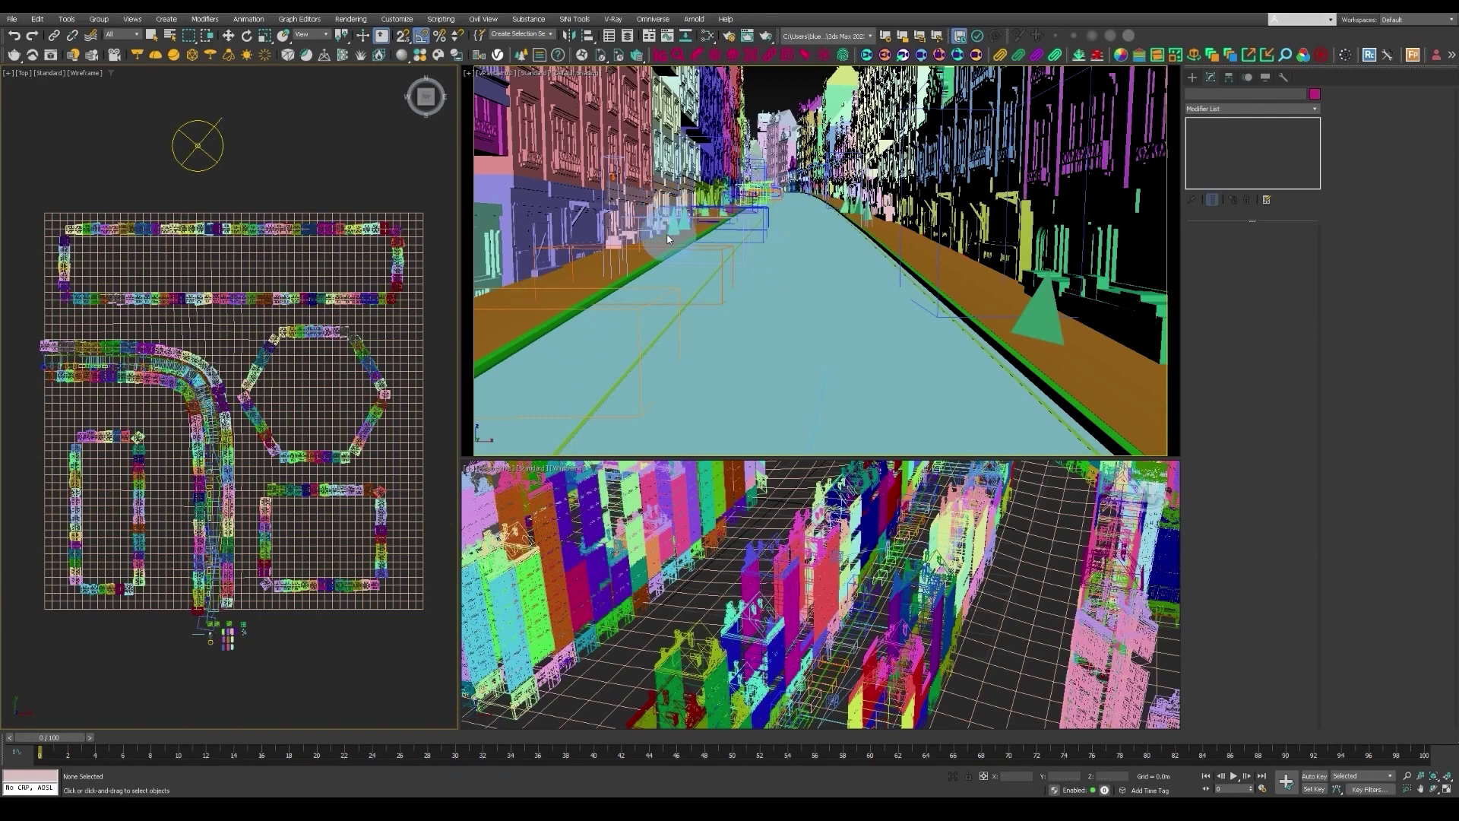
Open the Layer Explorer and hide the Lights and Cams and Setup Asset layers
click(627, 37)
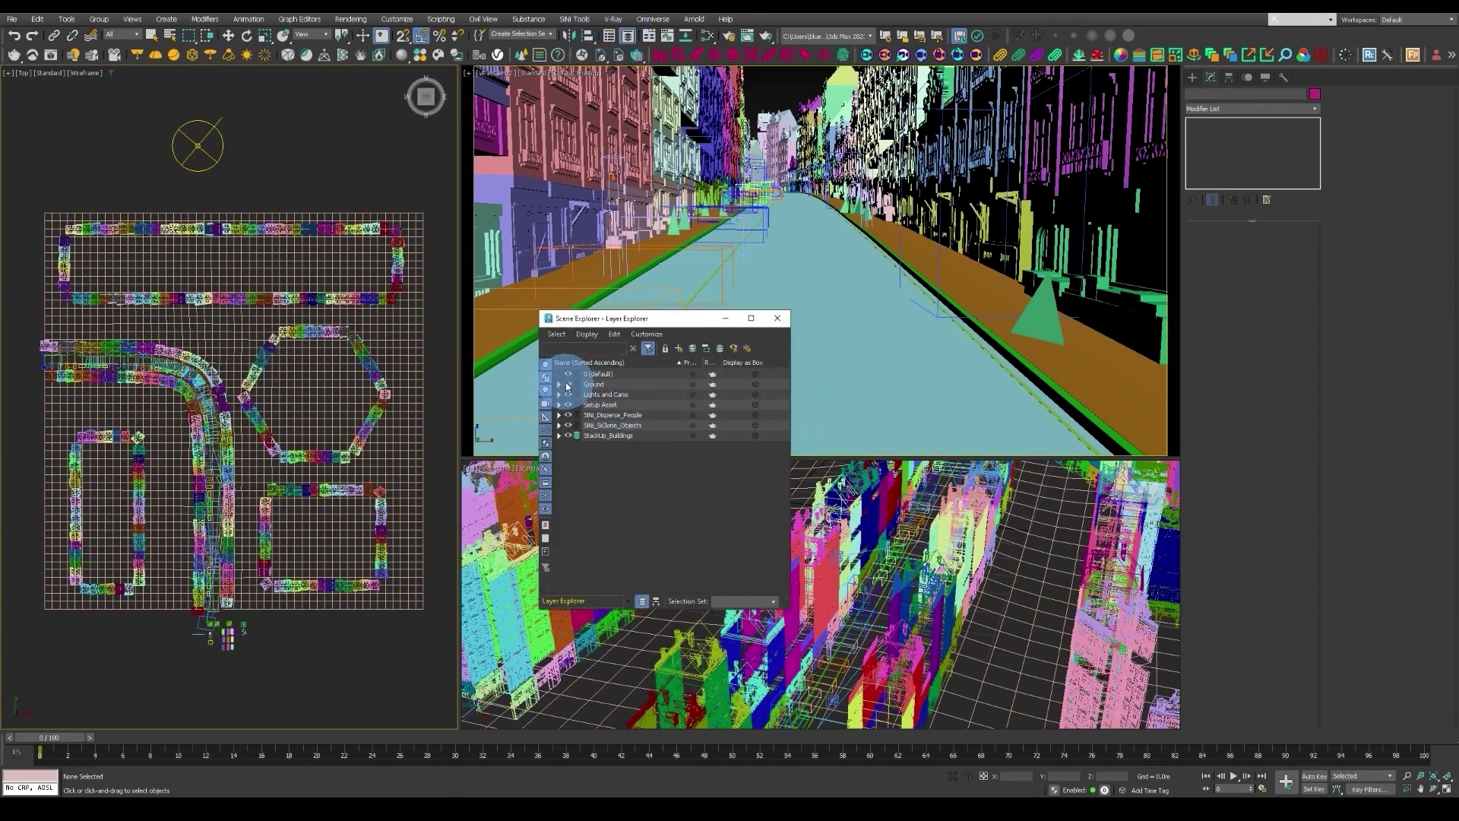
click(568, 383)
click(568, 384)
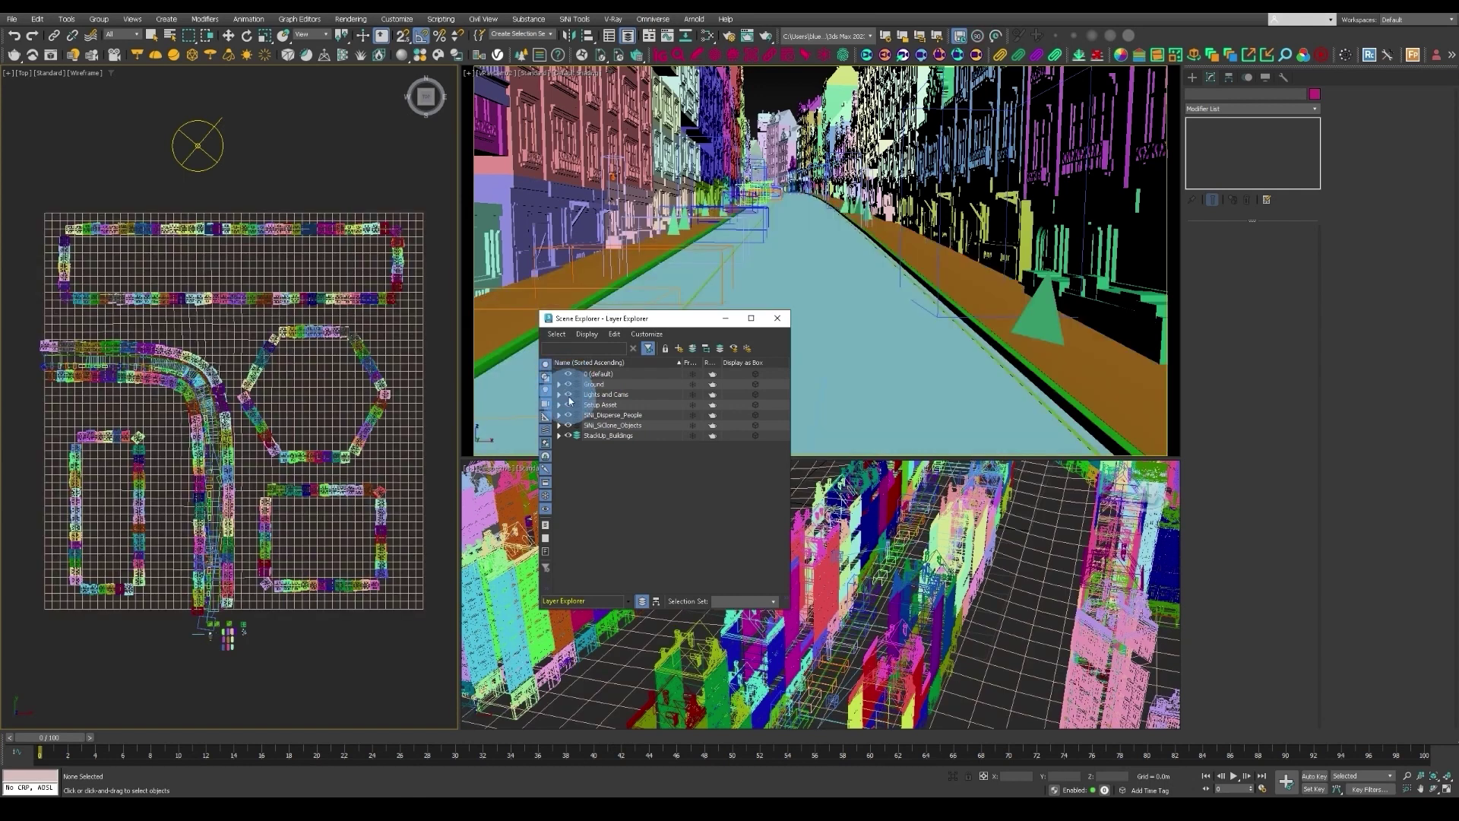
click(569, 394)
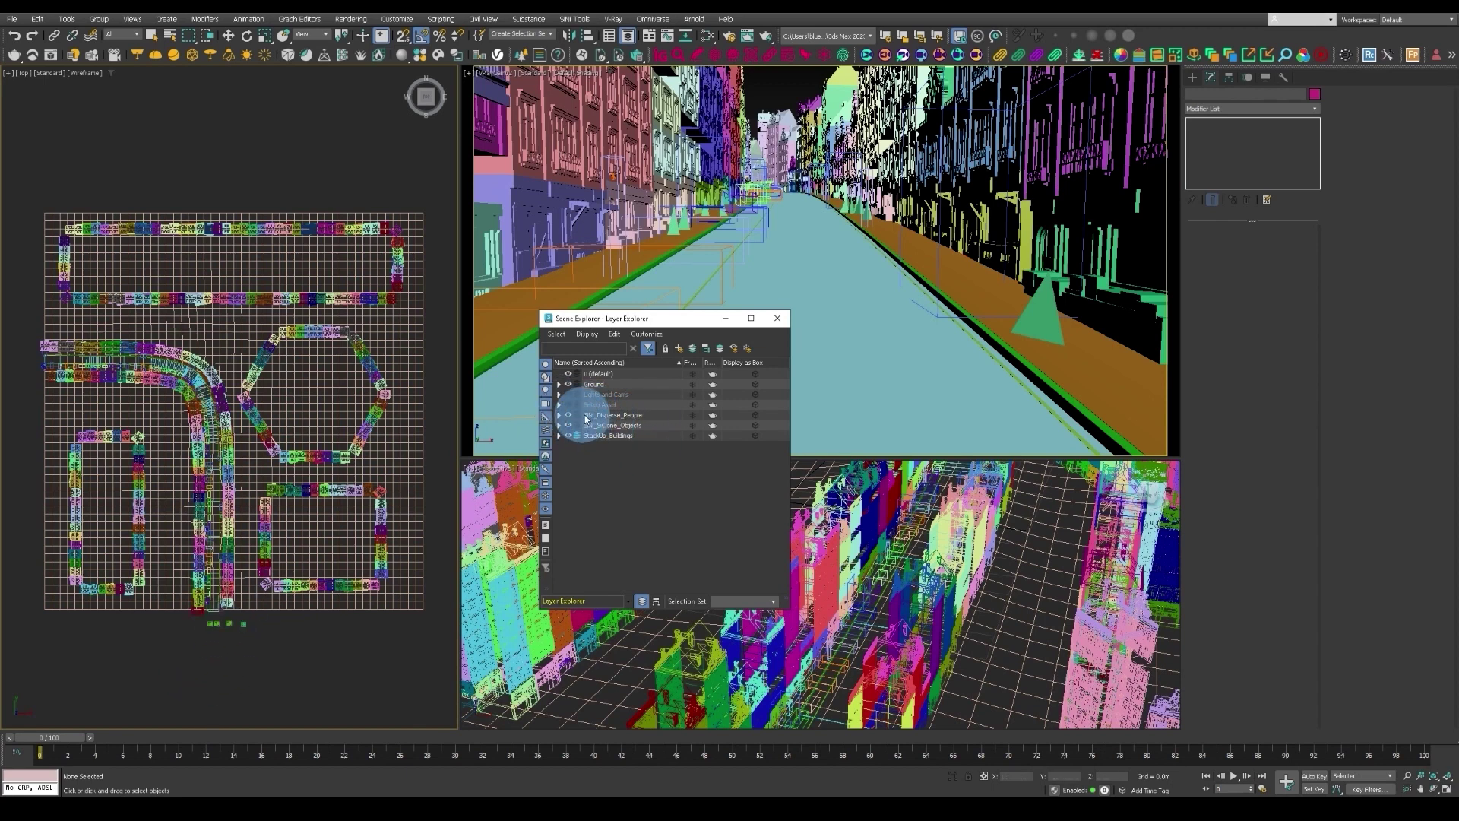
Expand the SiNi_Disperse_People and SiNi_SiClone_Objects layers, and hide the StackUp_Buildings and Ground layers
click(559, 415)
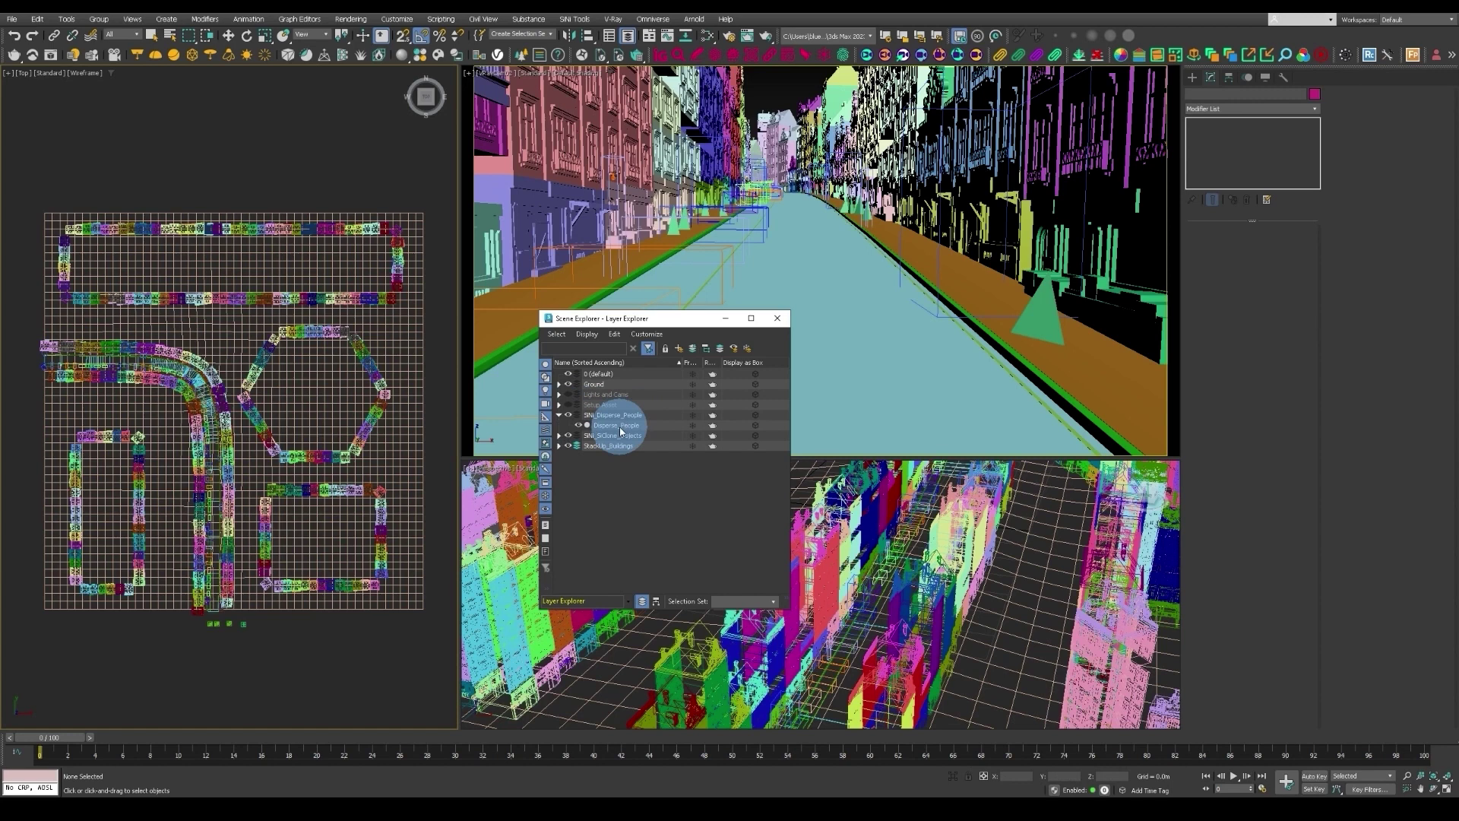
click(559, 436)
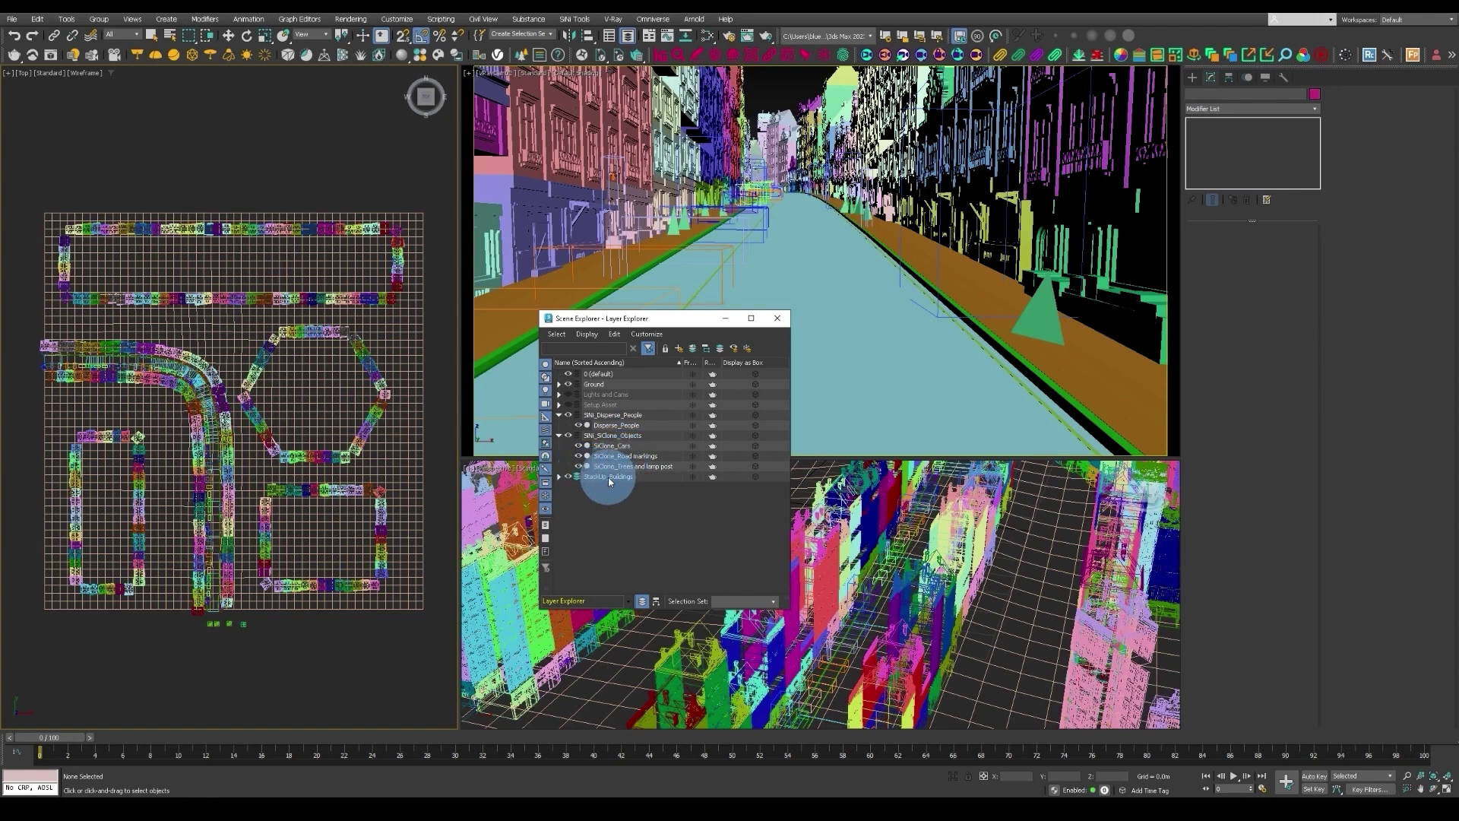
click(567, 477)
click(568, 477)
click(568, 476)
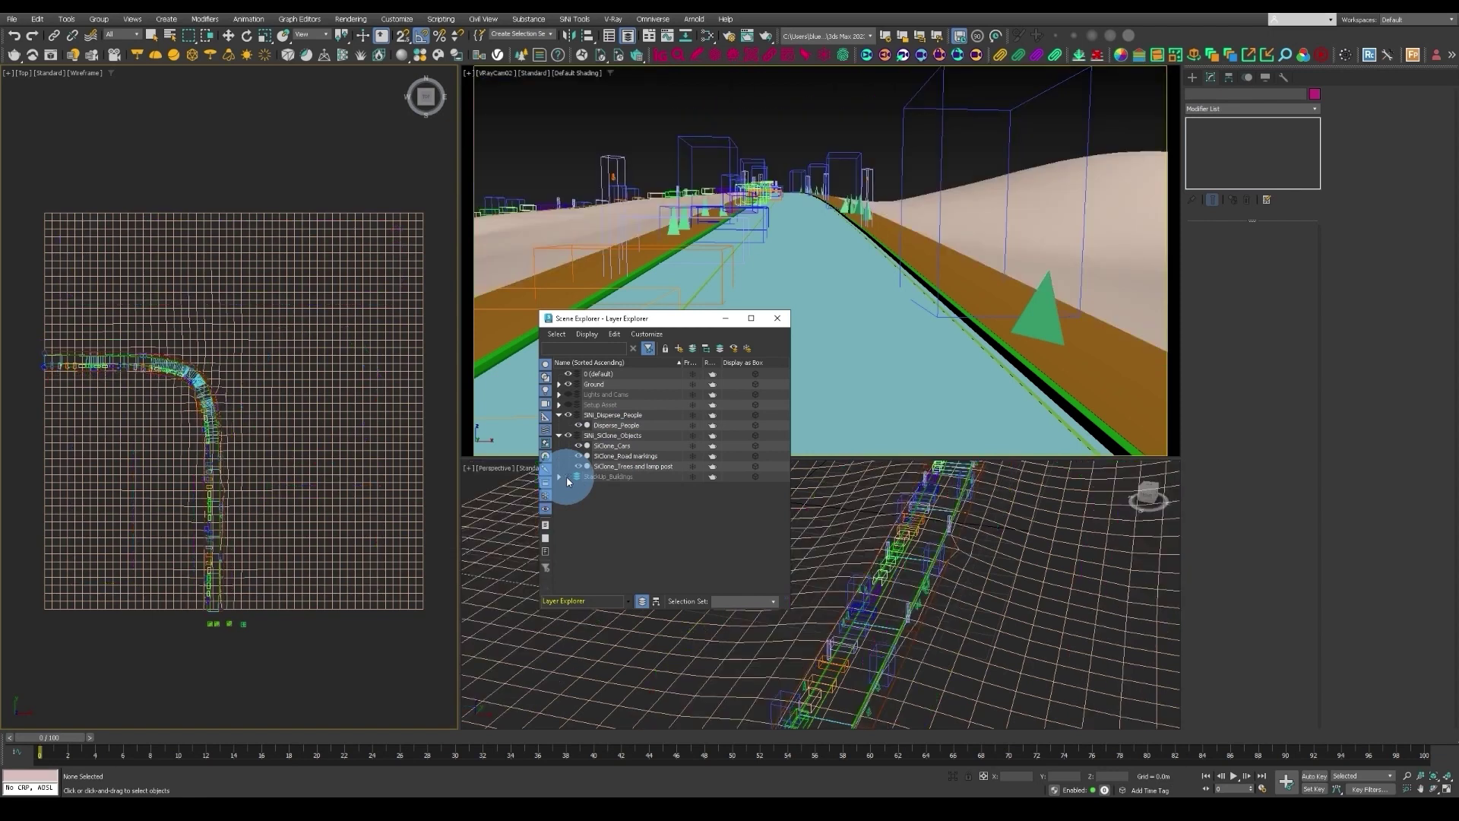
click(569, 385)
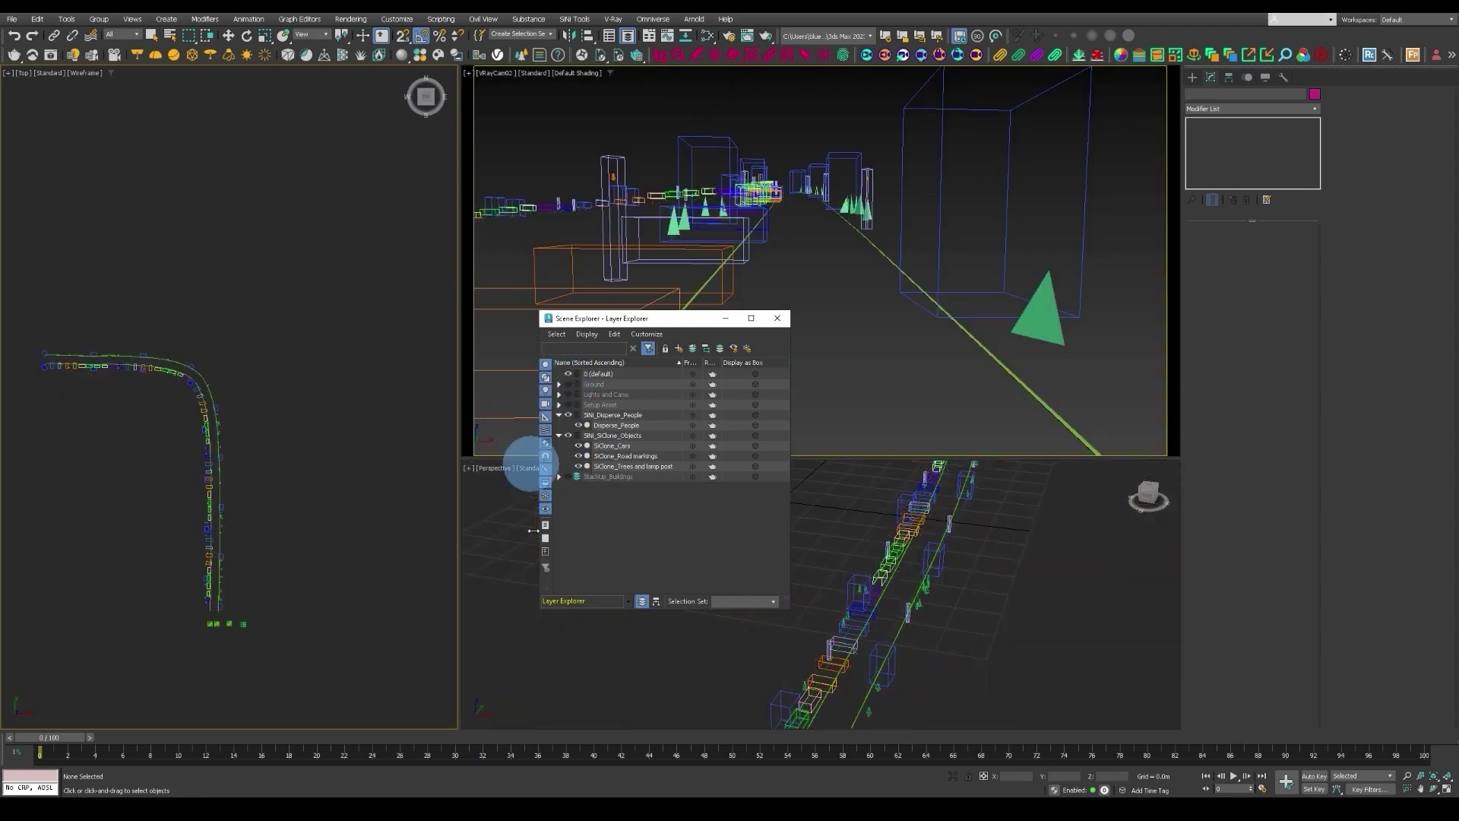
Switch to File Explorer to check the size of the scene file in the Optimised folder, and return to the 3ds Max scene
key(alt+Tab)
click(435, 332)
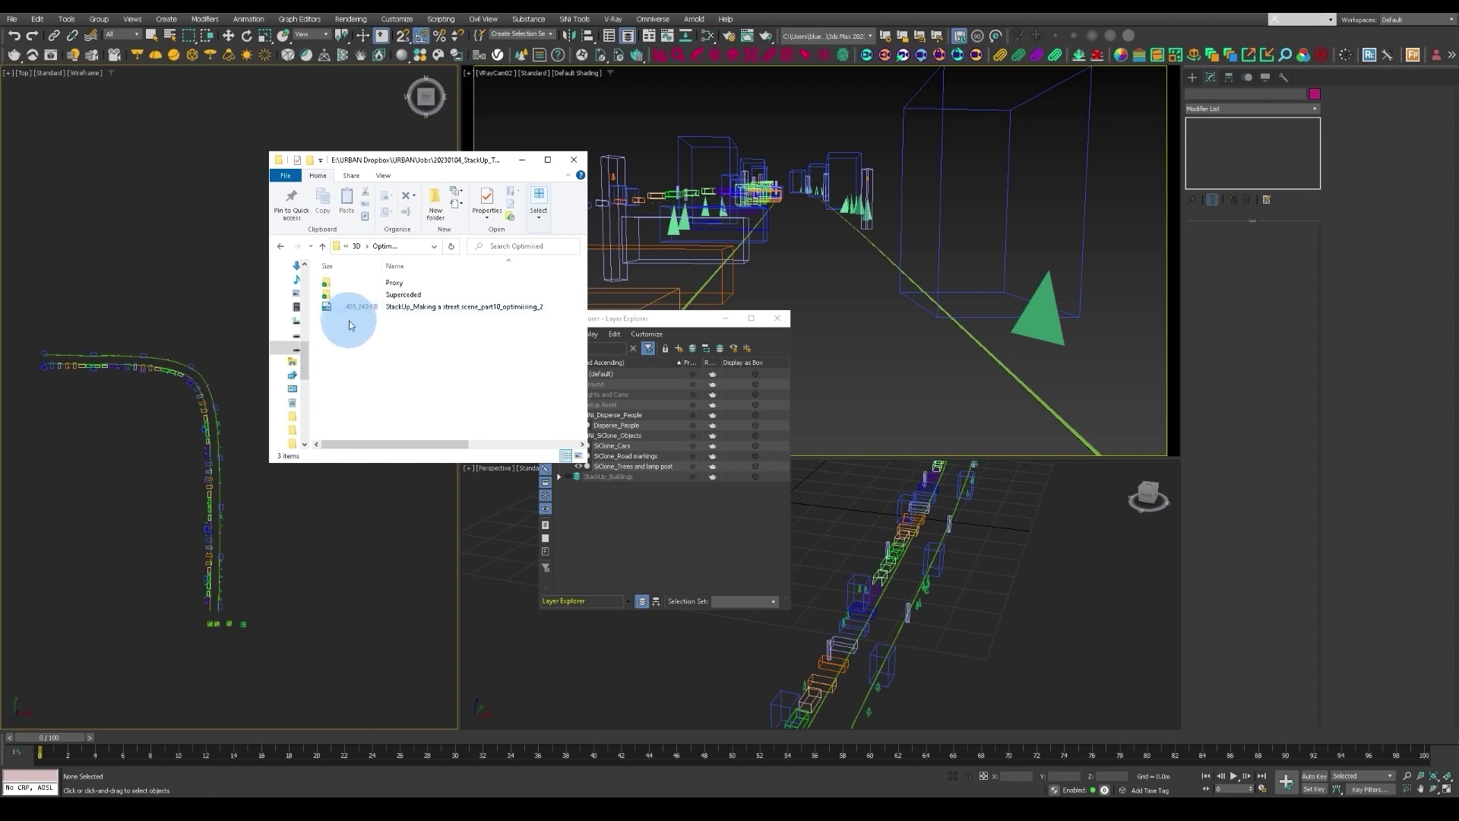
click(644, 111)
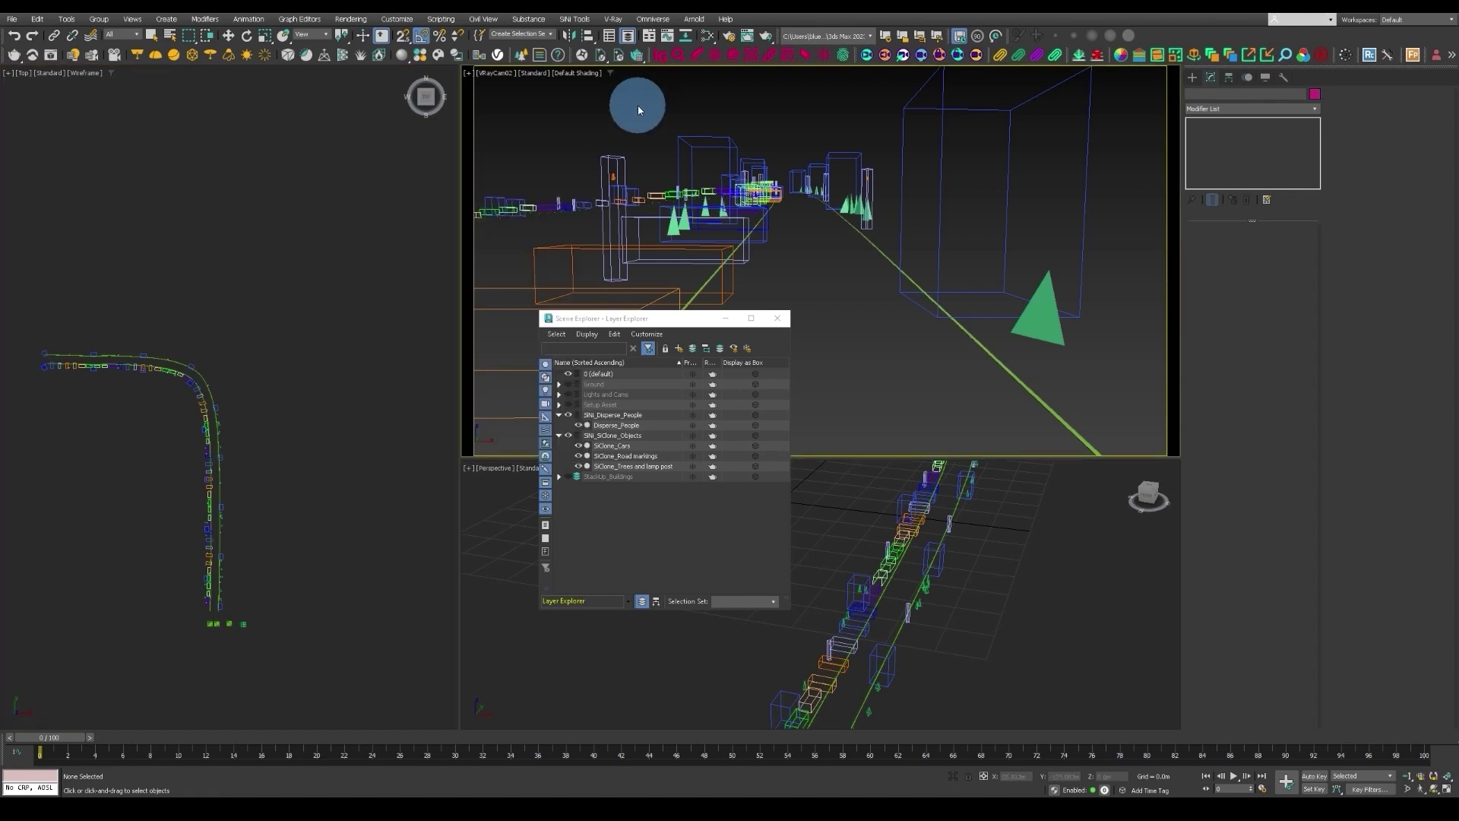
Set the Disperse_People object's geometry export to VRay Proxy with the Preview (Faces) display
click(631, 425)
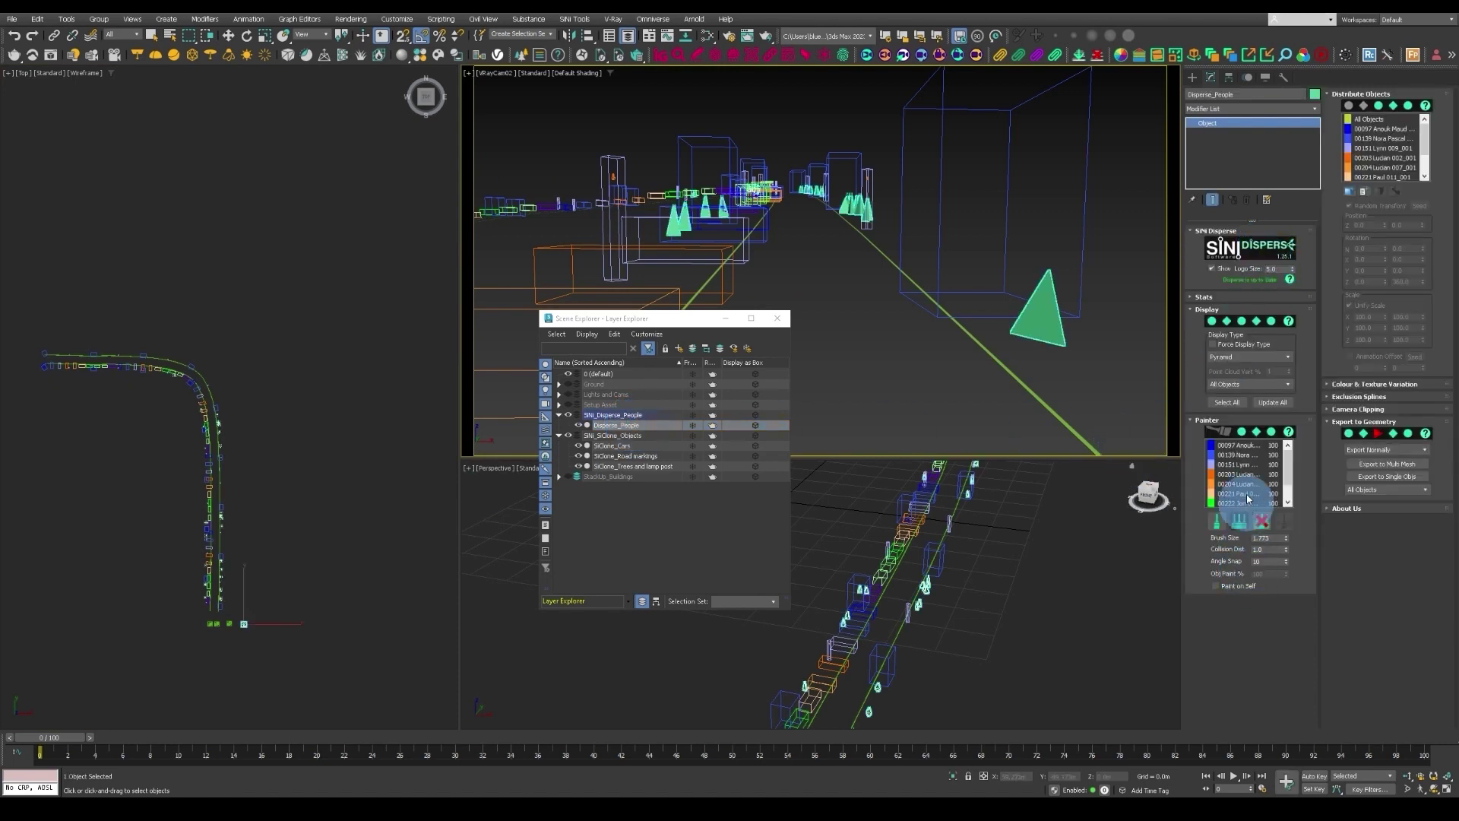
scroll(1379, 152, down, 1)
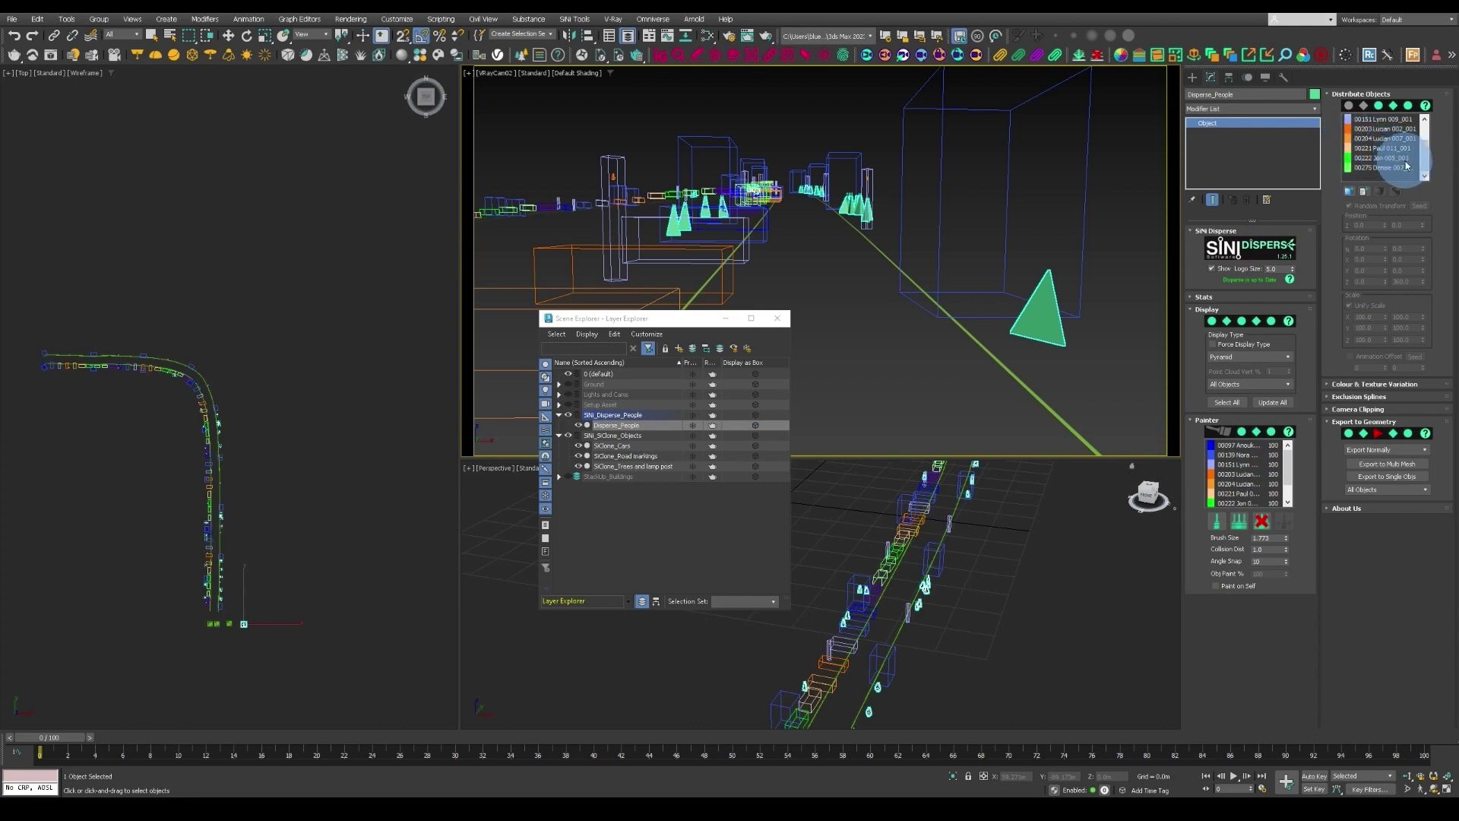
scroll(1377, 149, up, 3)
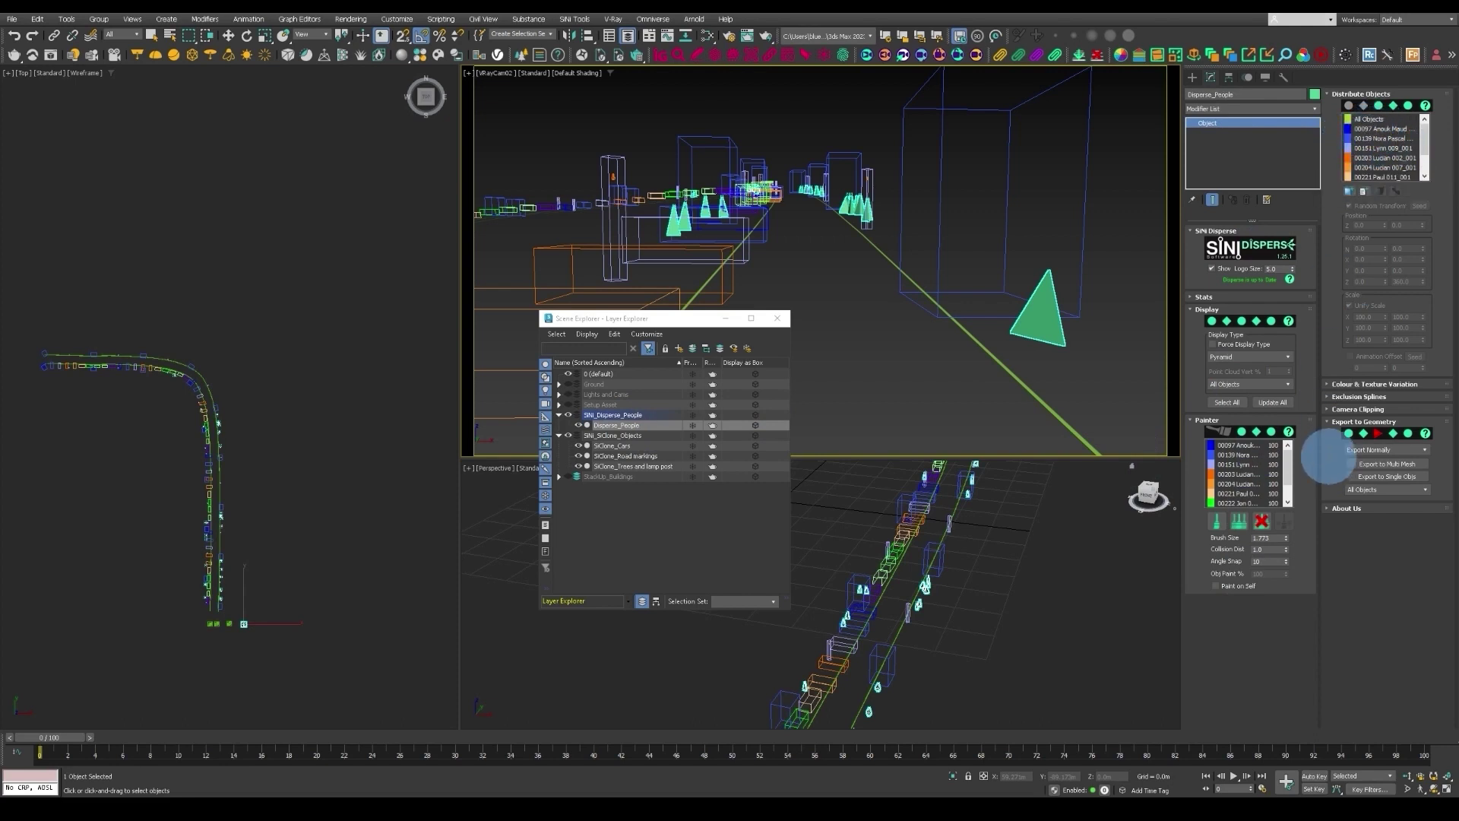
click(1374, 449)
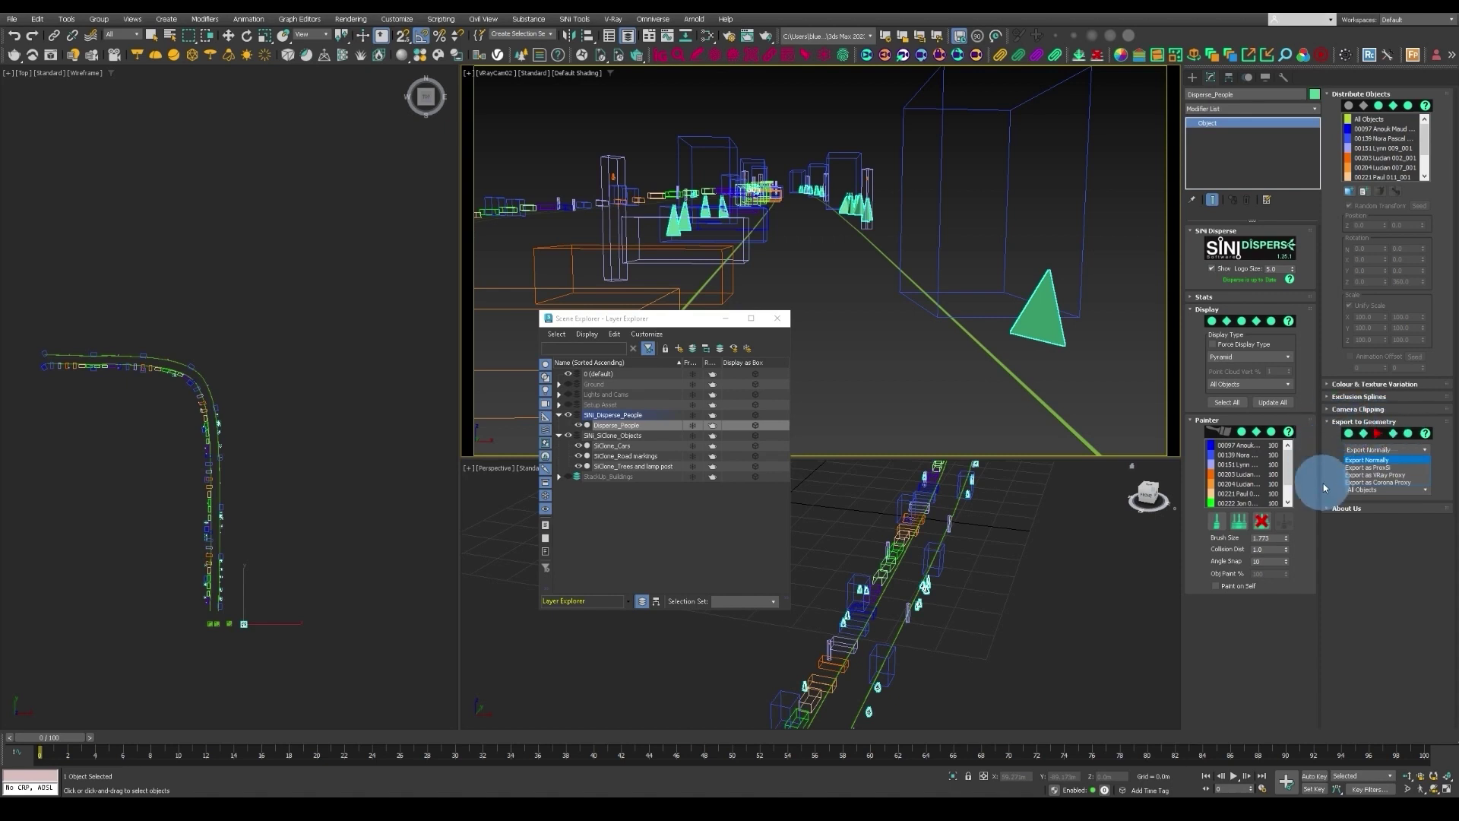
click(1376, 477)
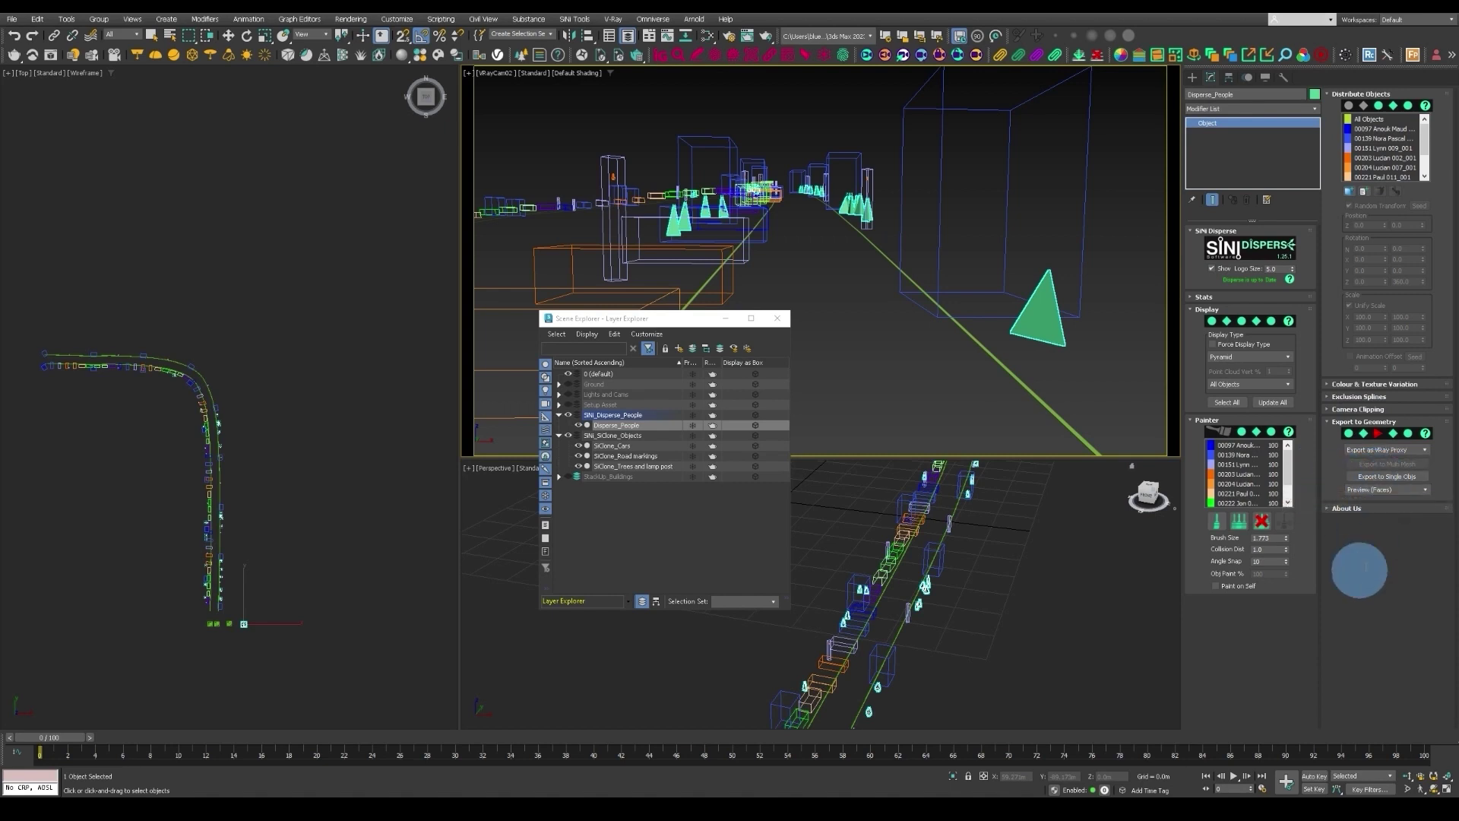
click(1368, 492)
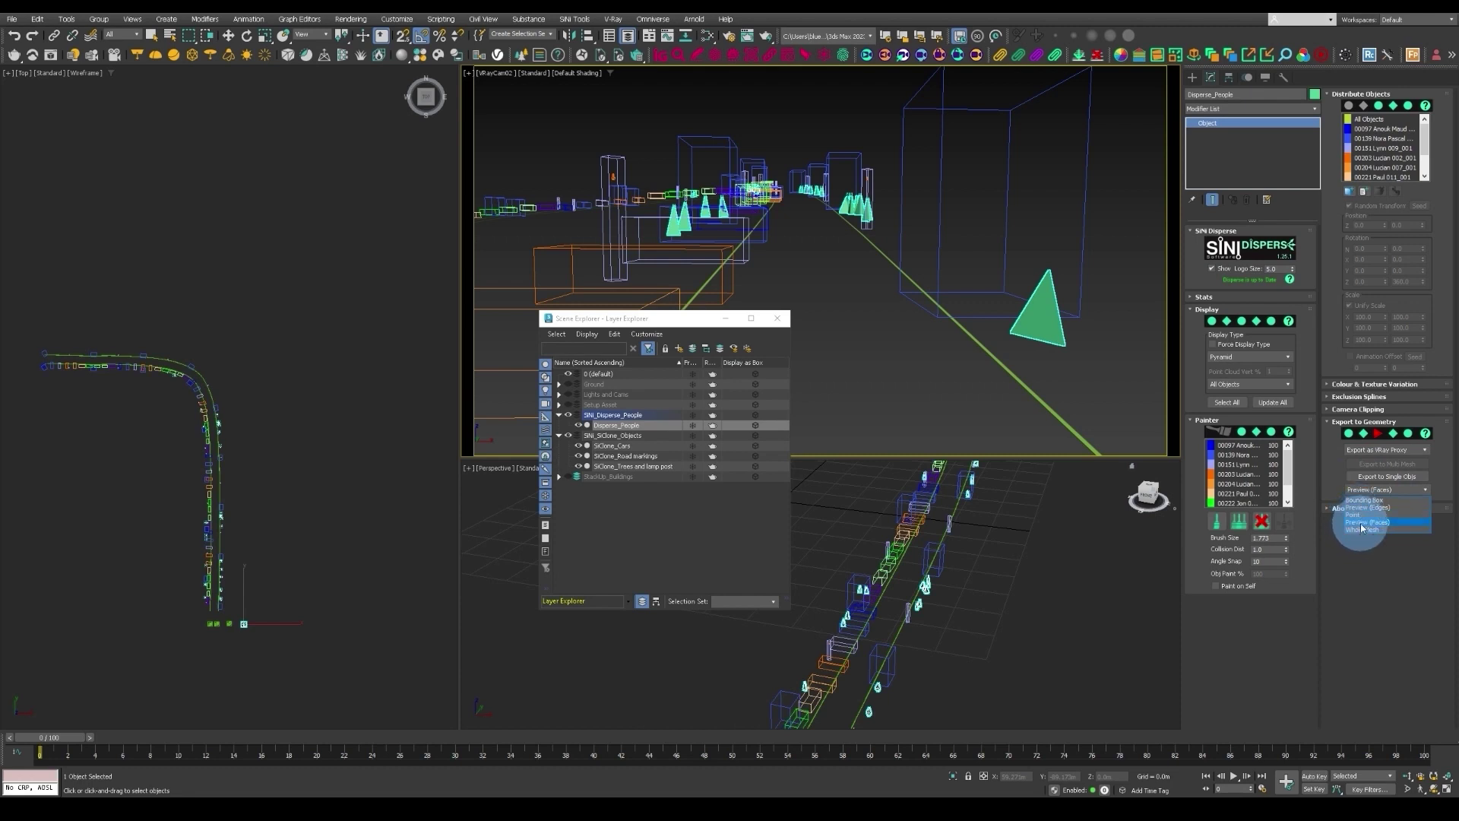
click(1363, 523)
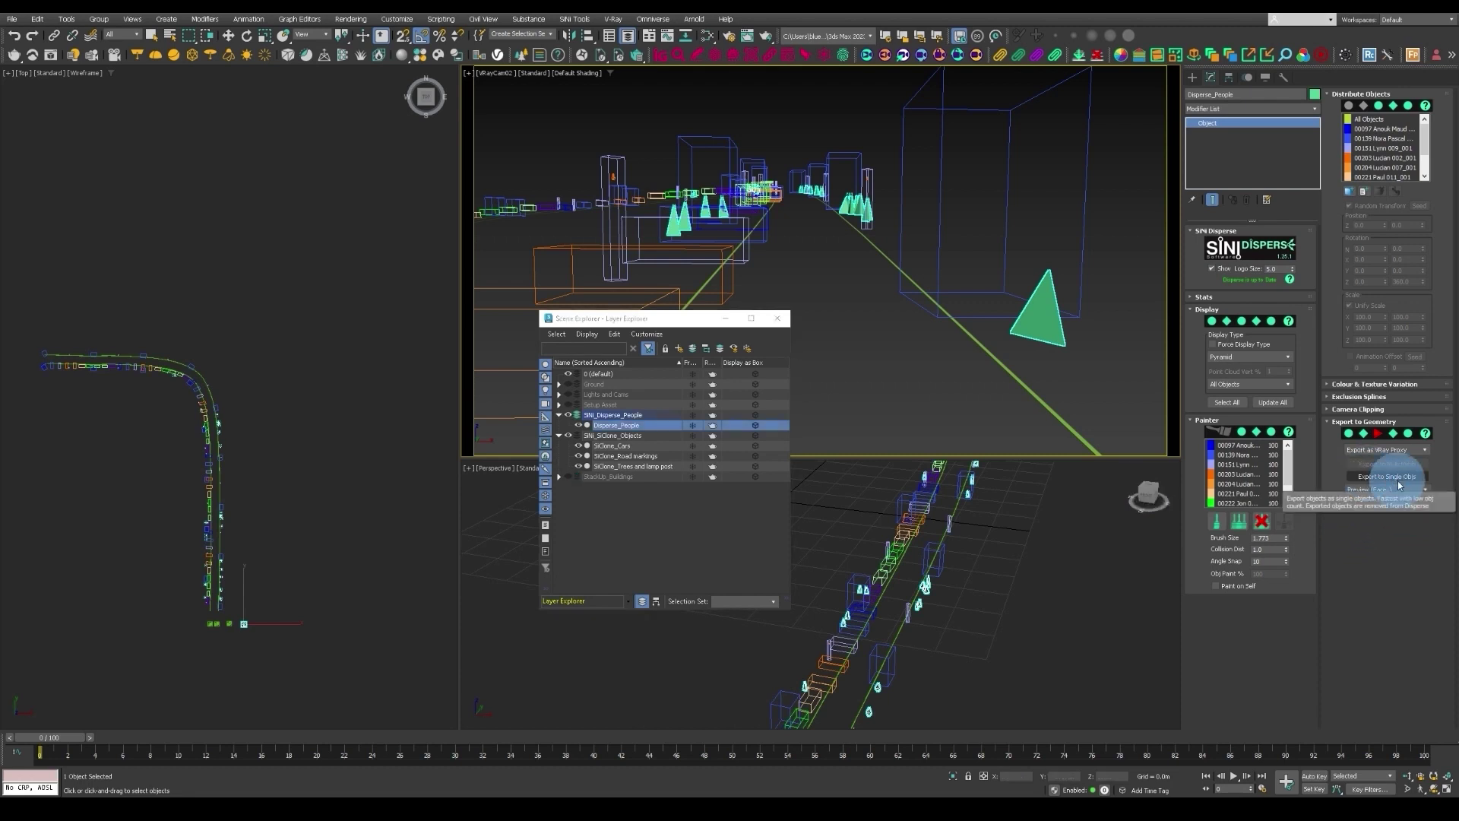
Export the dispersed people as single objects into the Proxy folder inside the Optimised project folder
click(1398, 485)
click(402, 171)
click(192, 96)
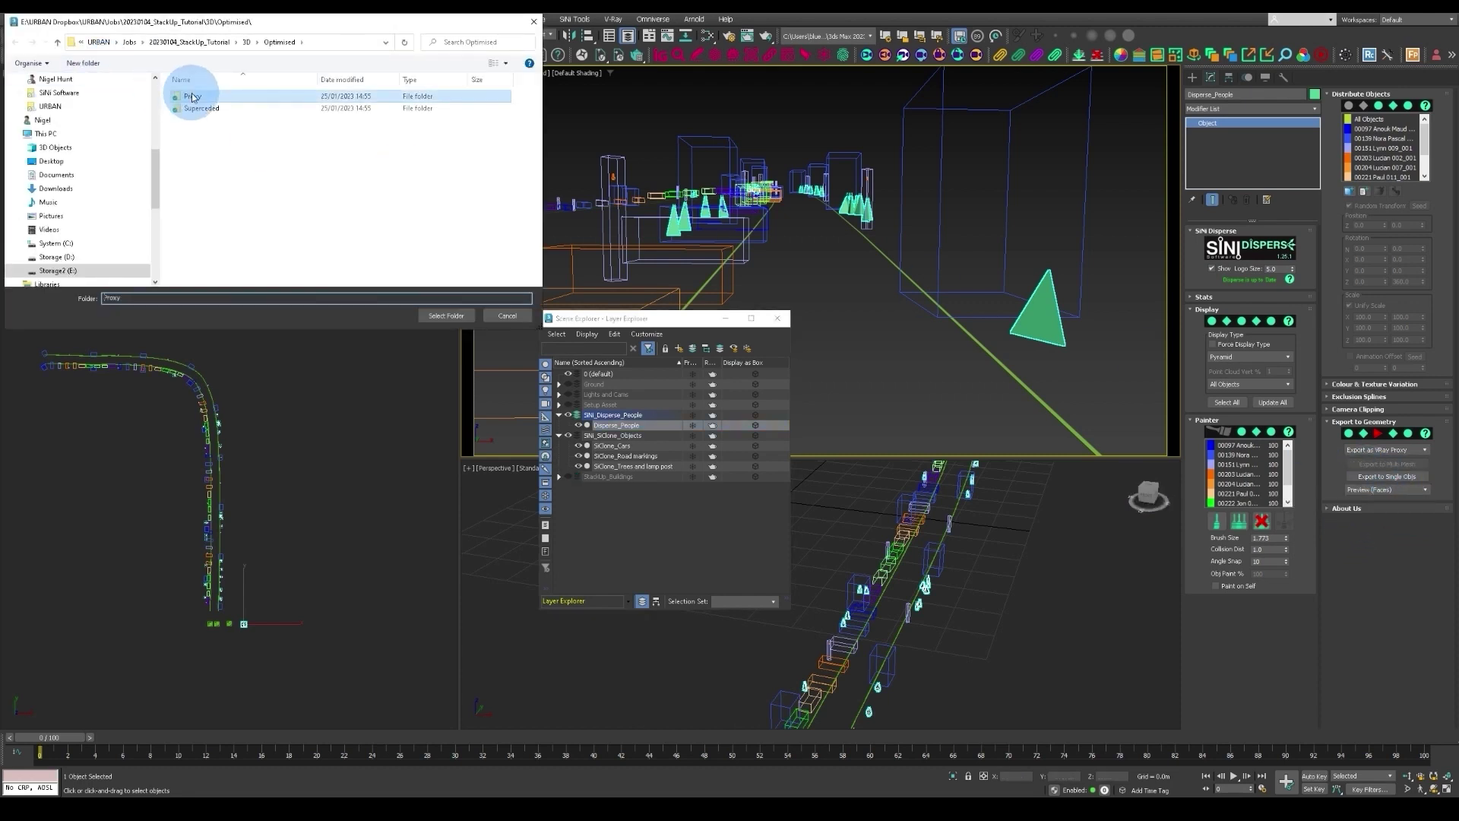
click(446, 320)
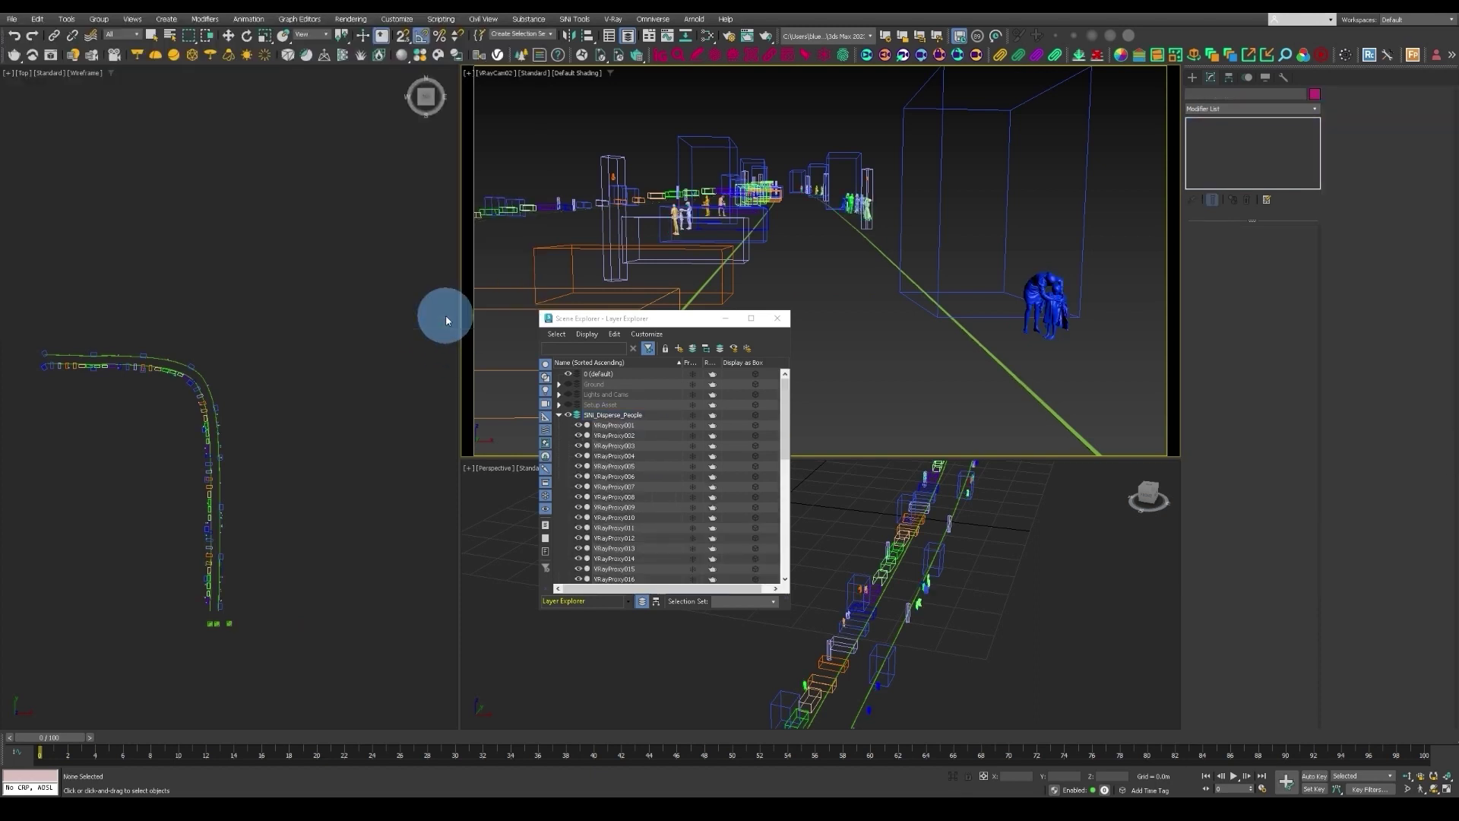
Examine the first exported people proxy's settings and the proxy list in the SiNi_Disperse_People layer
click(611, 427)
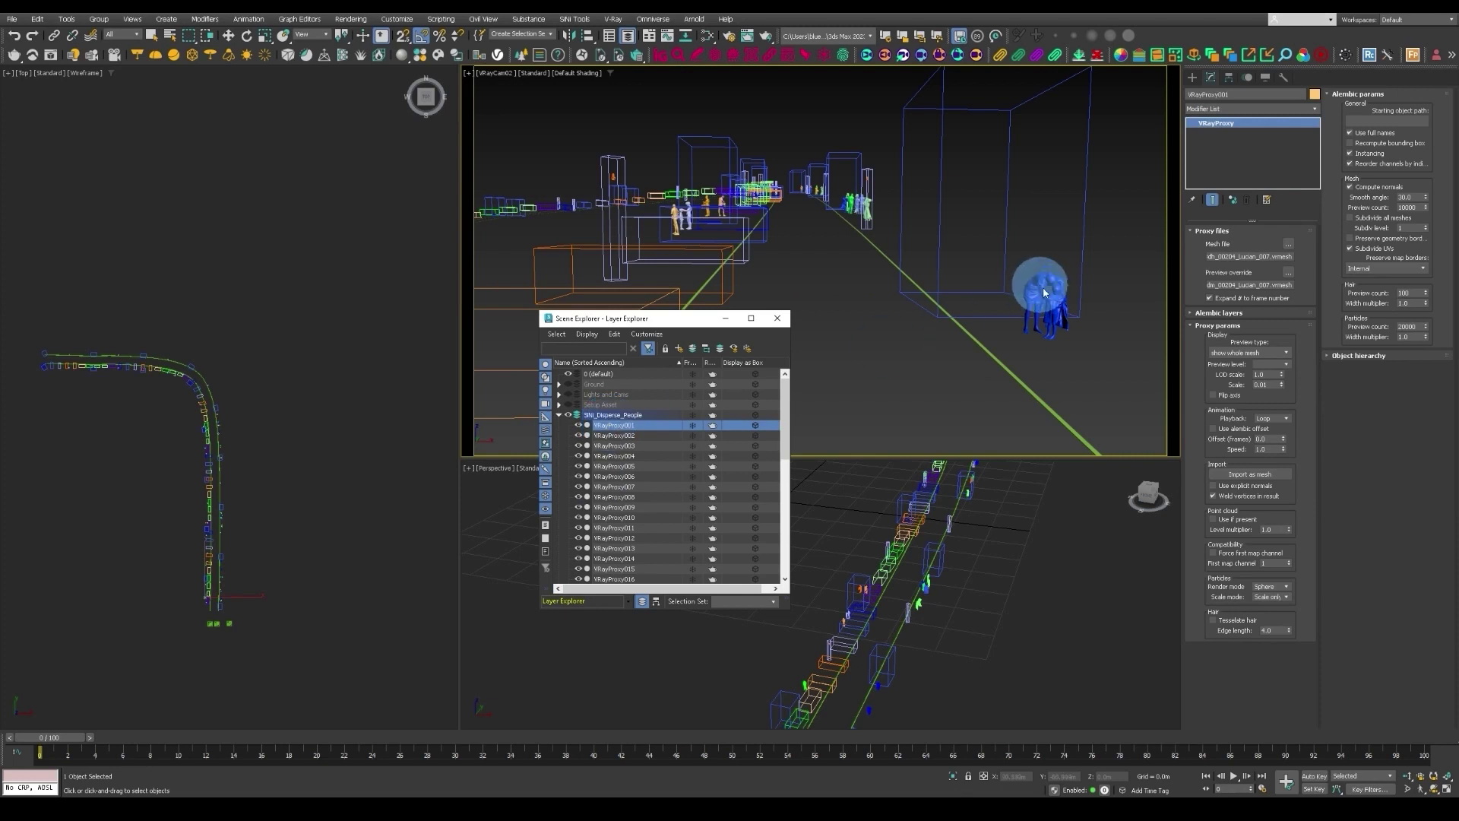
scroll(642, 465, down, 8)
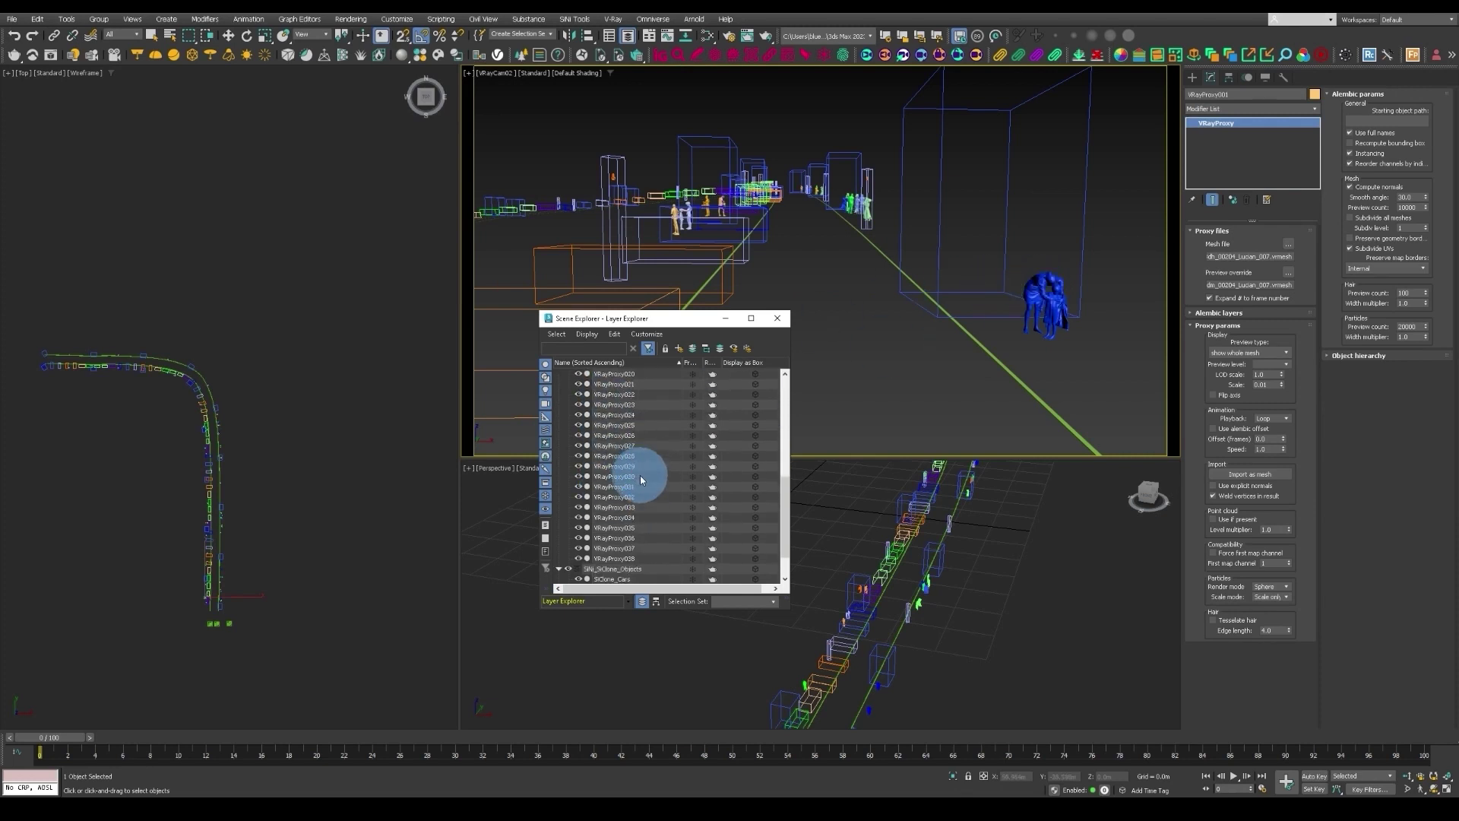
scroll(642, 423, up, 9)
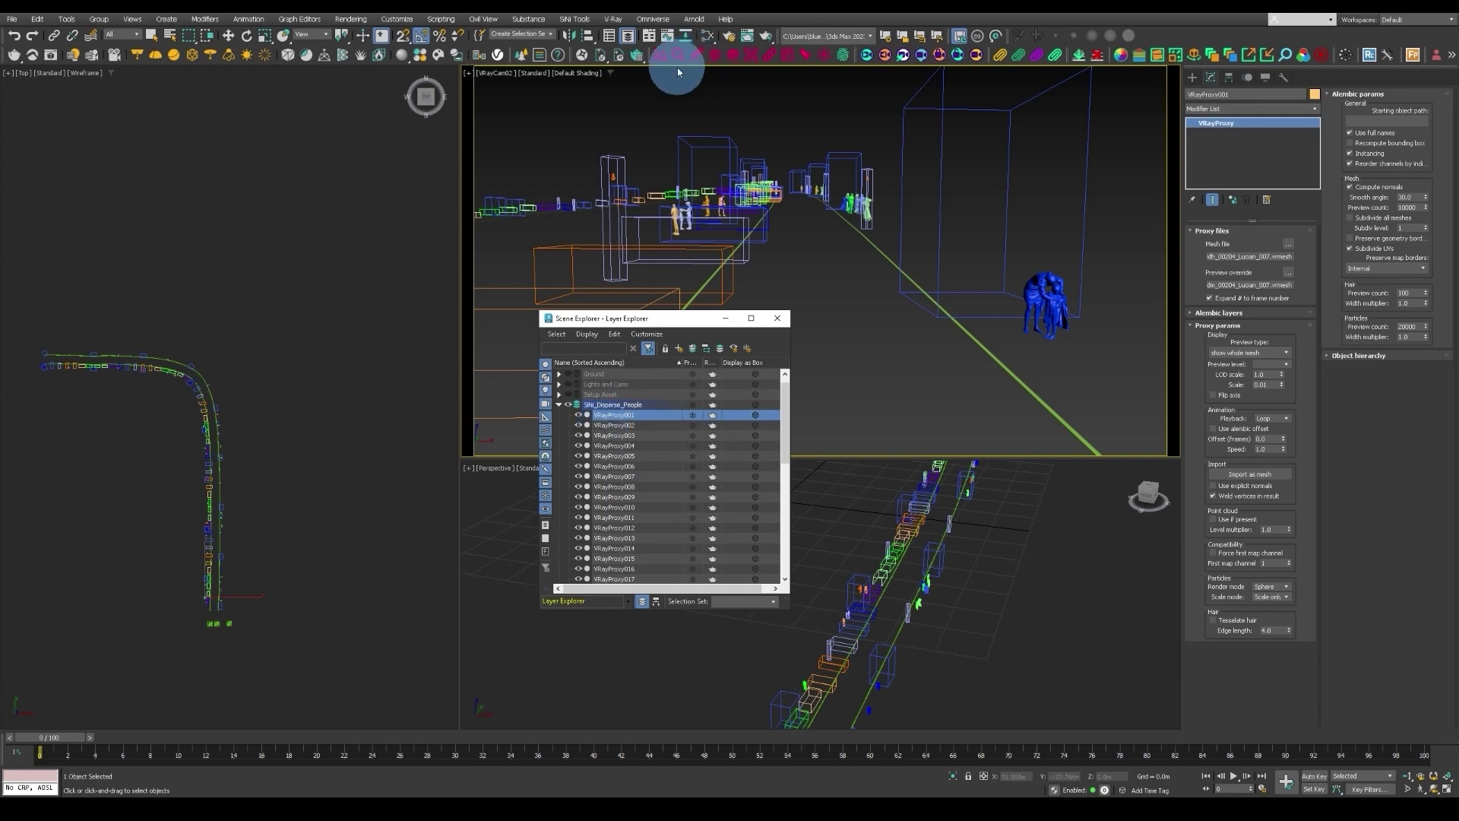
Rename all the people VRay proxies in the SiNi_Disperse_People layer with the base name People_ using SiNi Ignite's object renaming
click(661, 58)
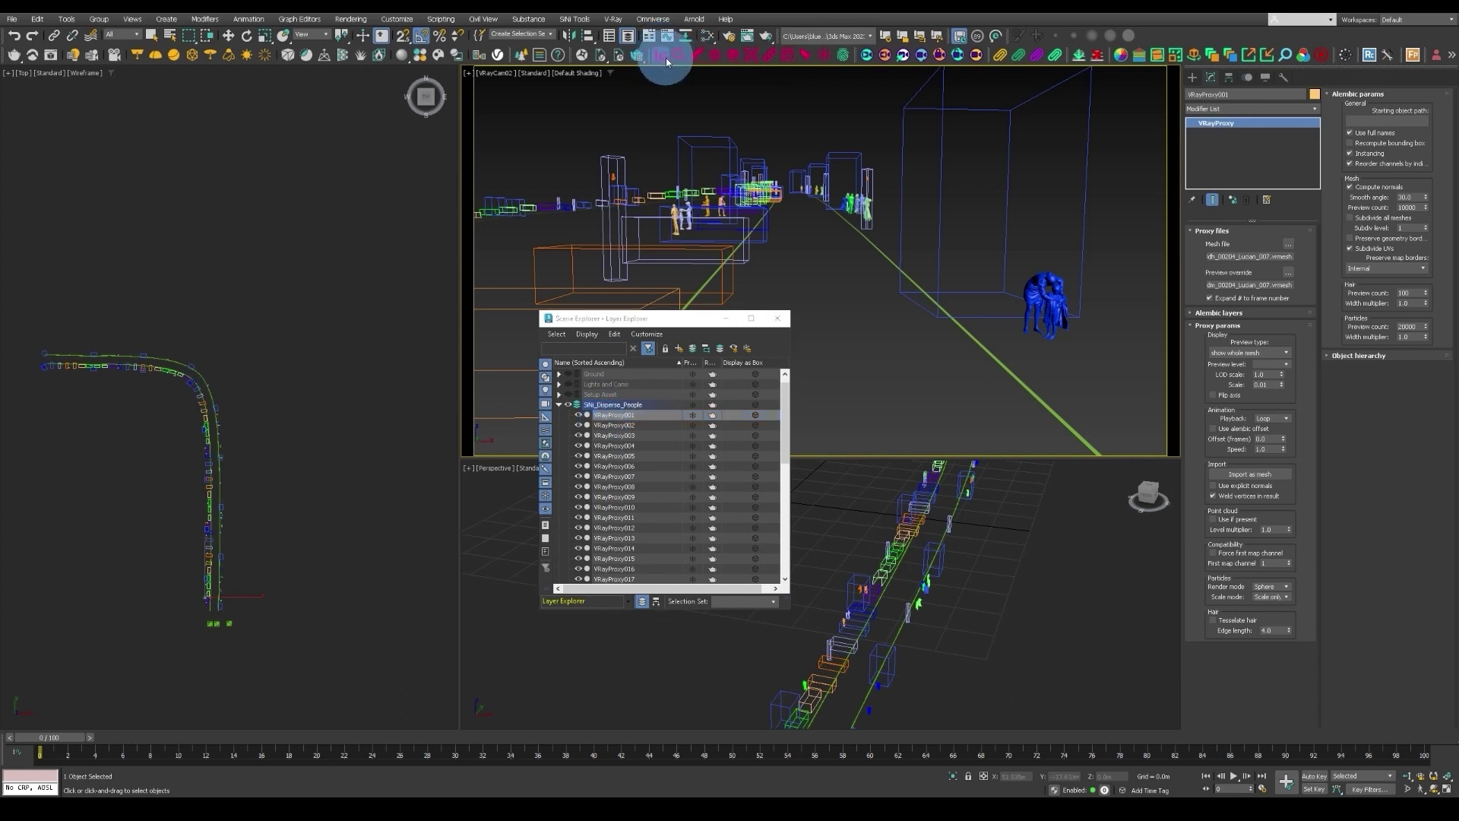
scroll(417, 315, down, 3)
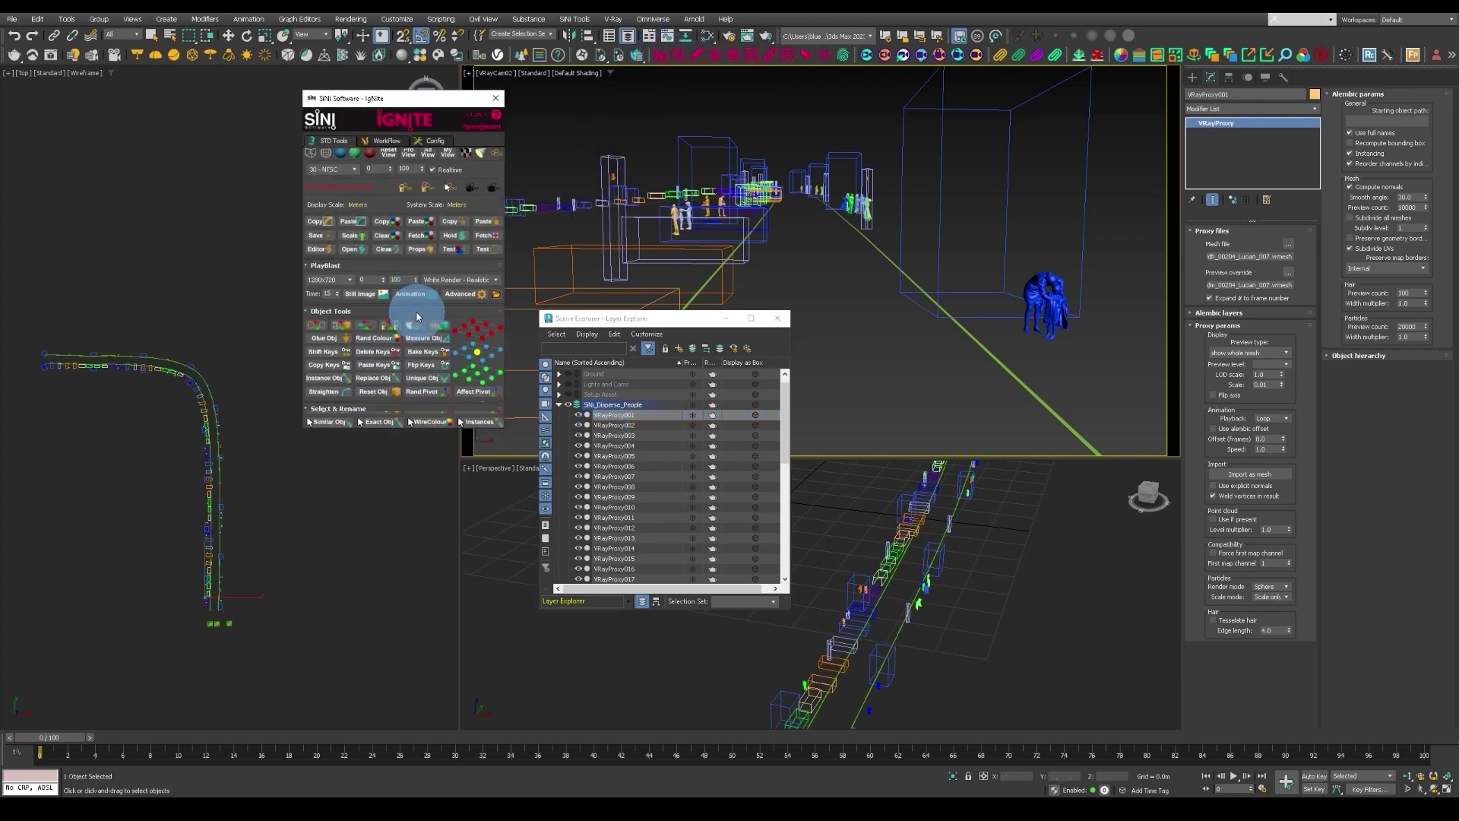
scroll(417, 316, down, 3)
click(427, 363)
click(617, 415)
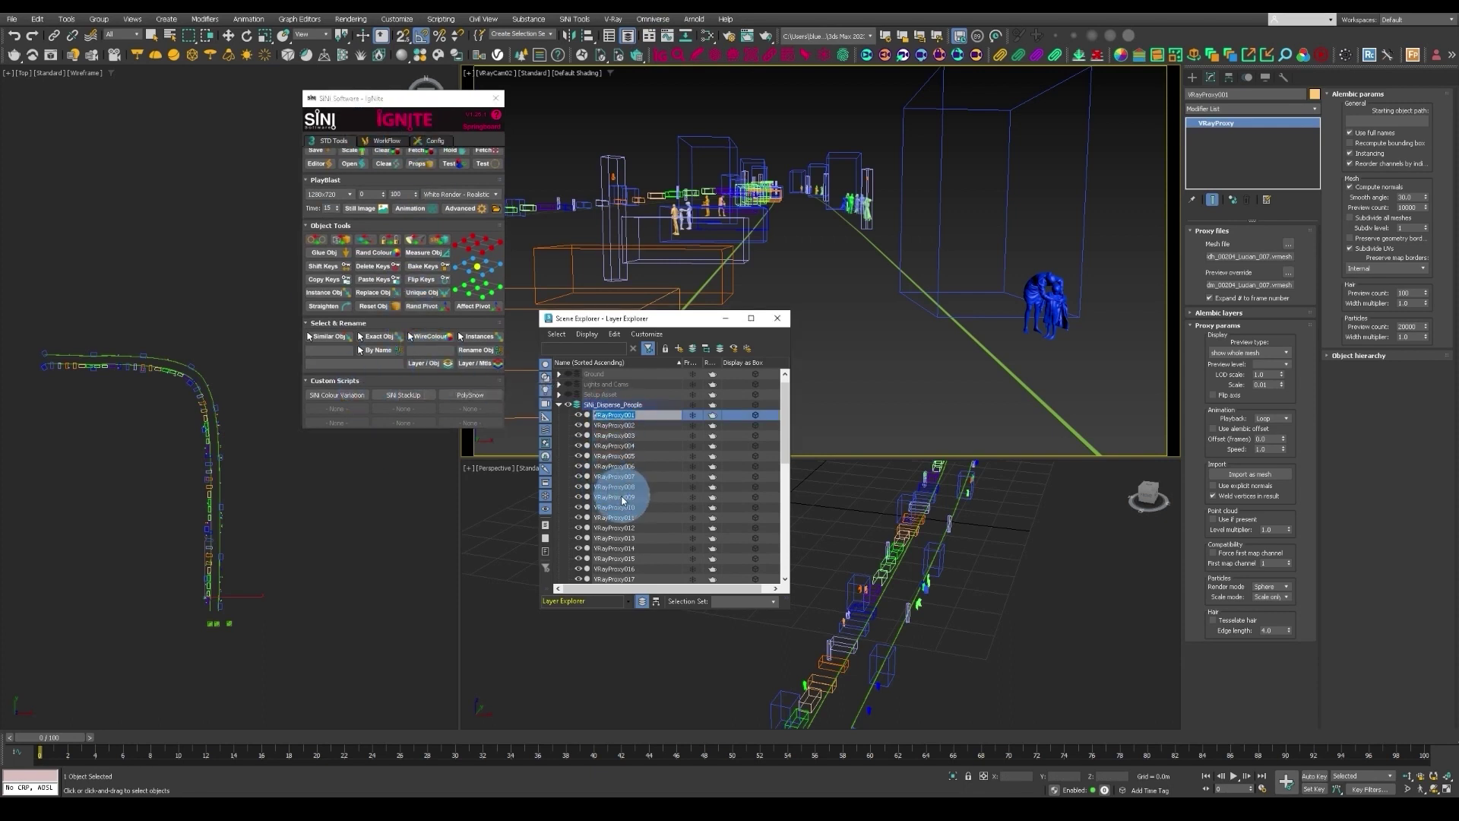
key(ctrl+a)
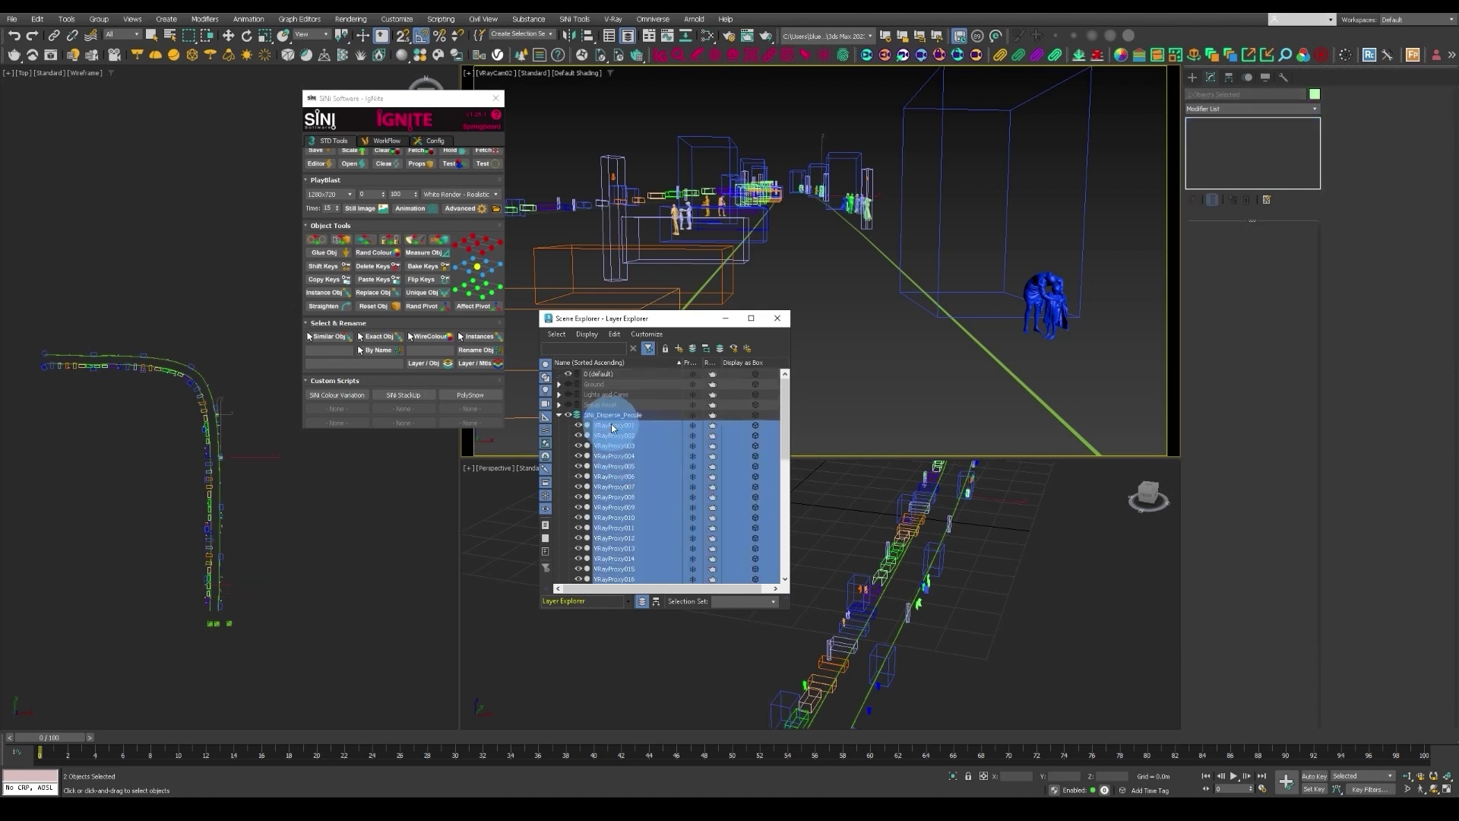
scroll(621, 471, down, 8)
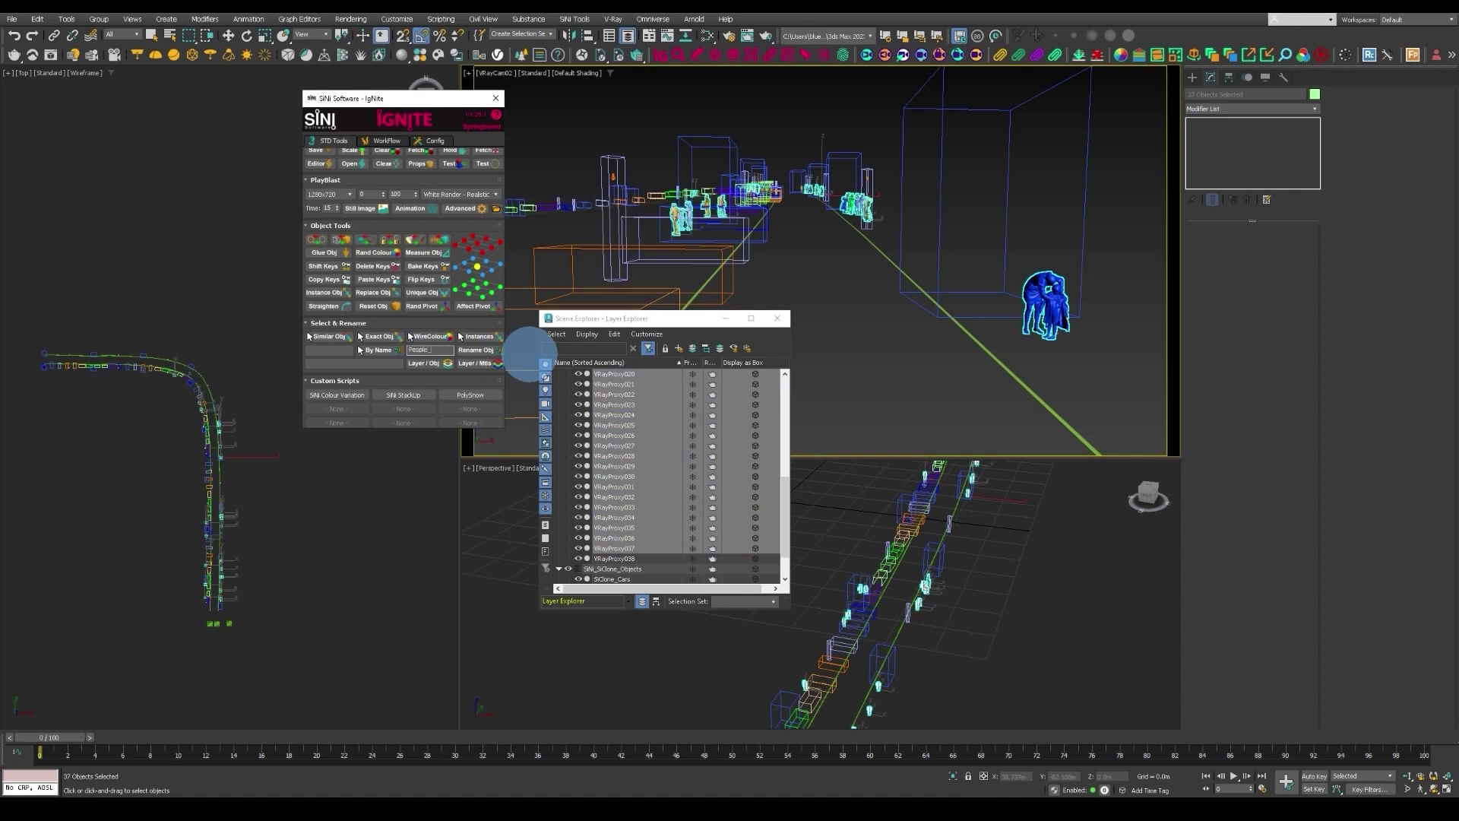
click(474, 351)
scroll(642, 478, up, 8)
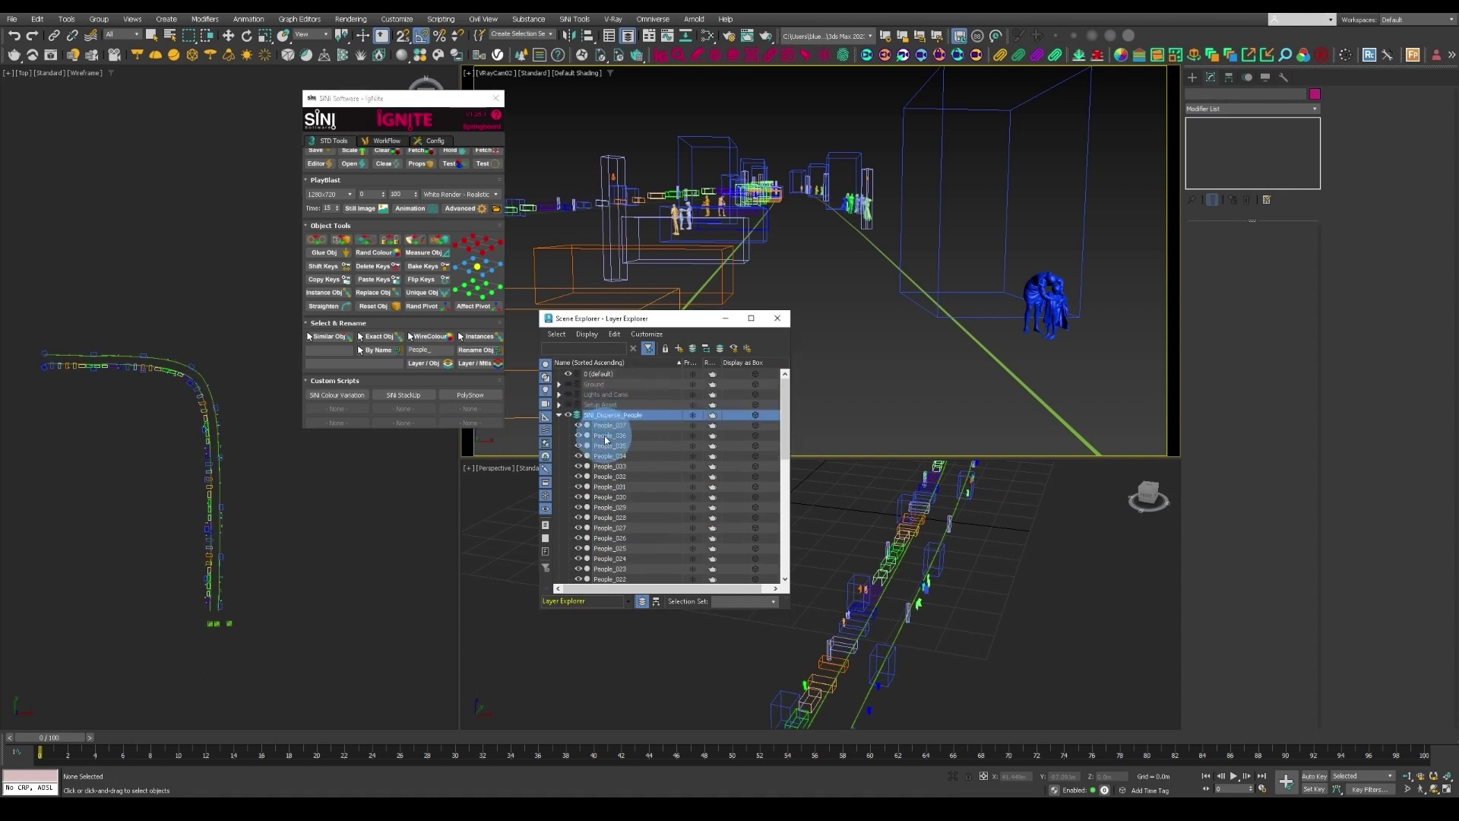
Check several of the renamed people proxies, and collapse and hide the SiNi_Disperse_People layer
click(606, 436)
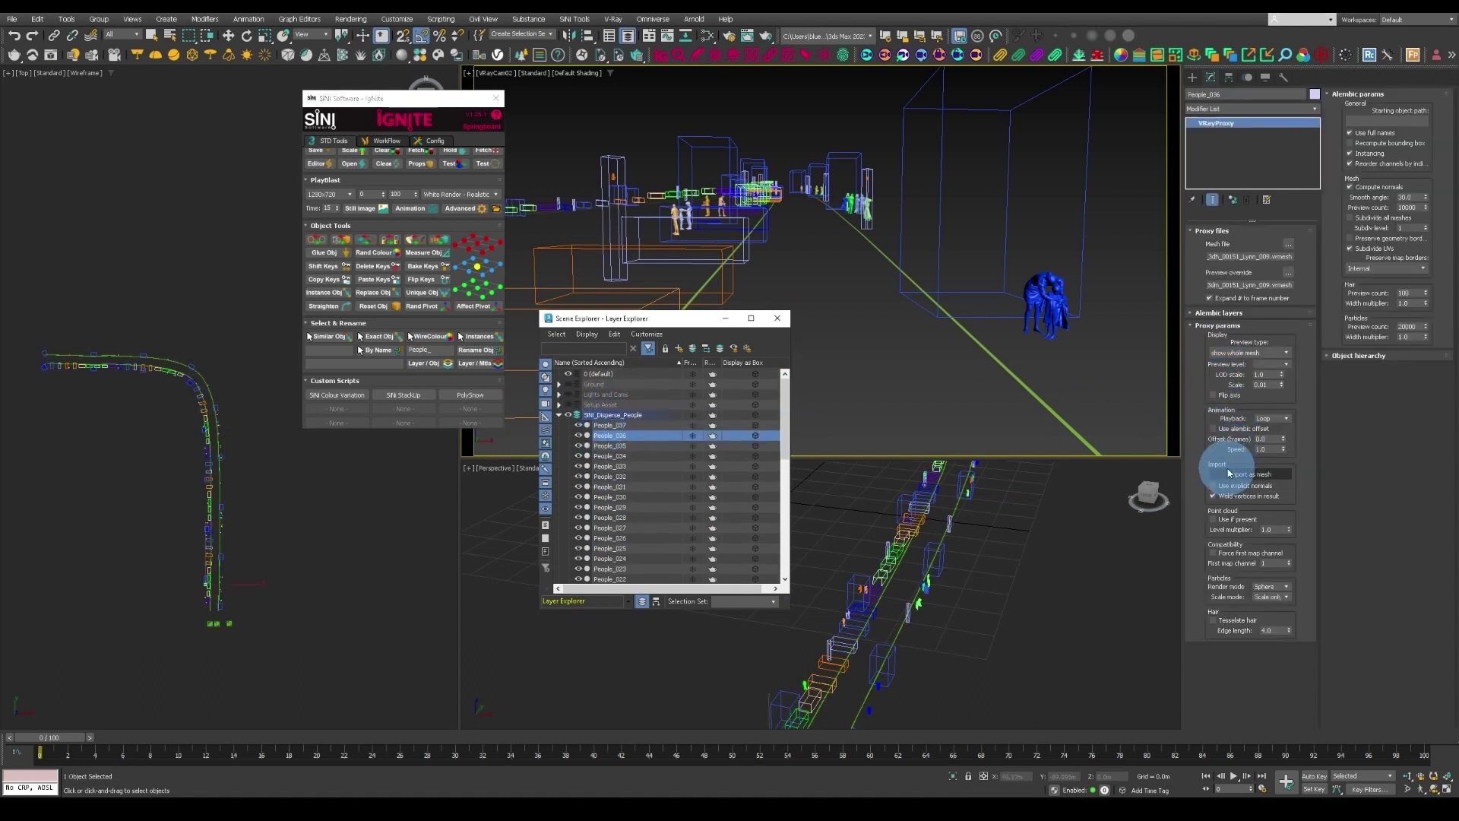
click(608, 517)
click(610, 559)
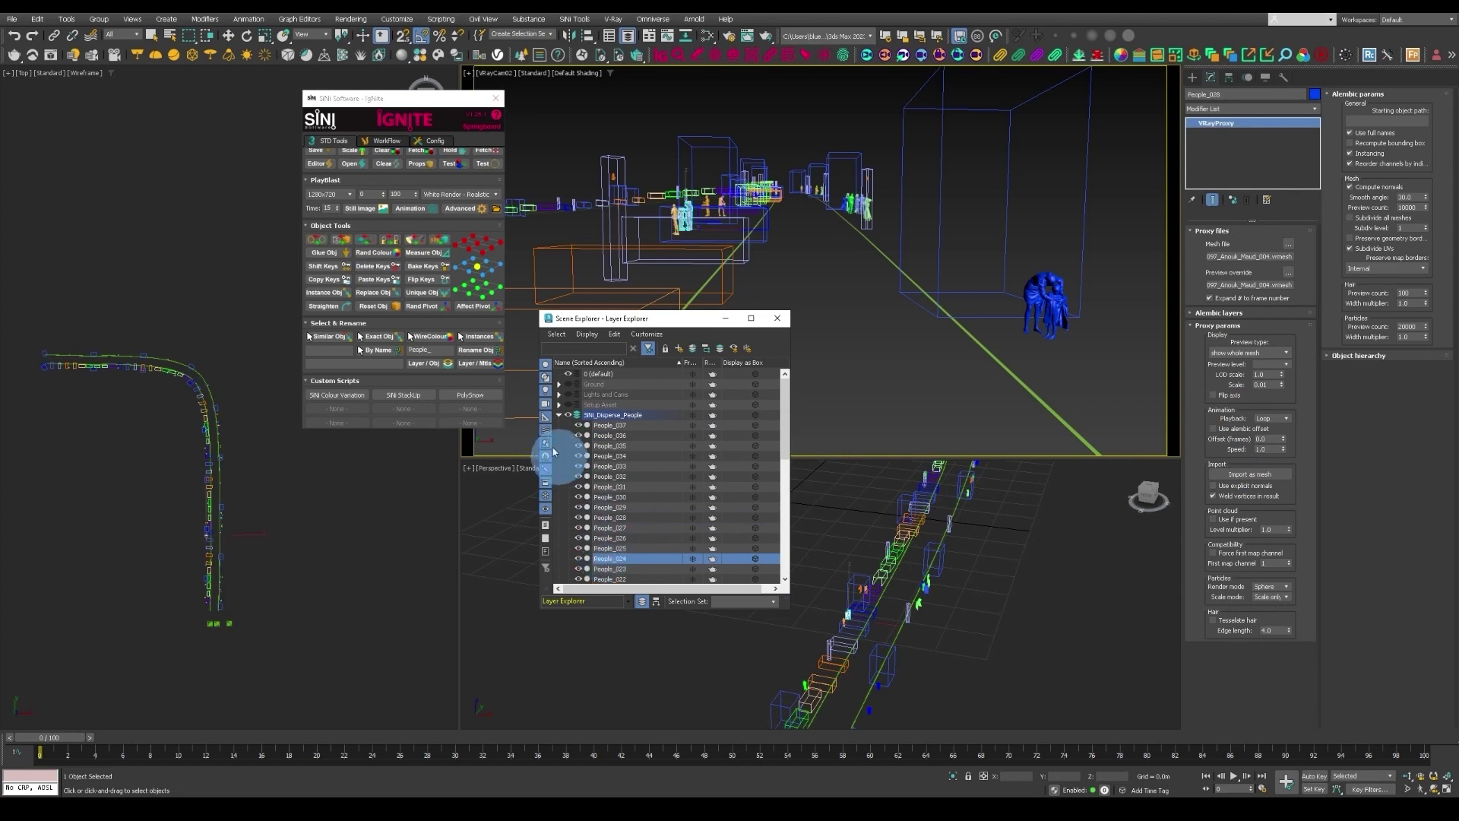
click(560, 415)
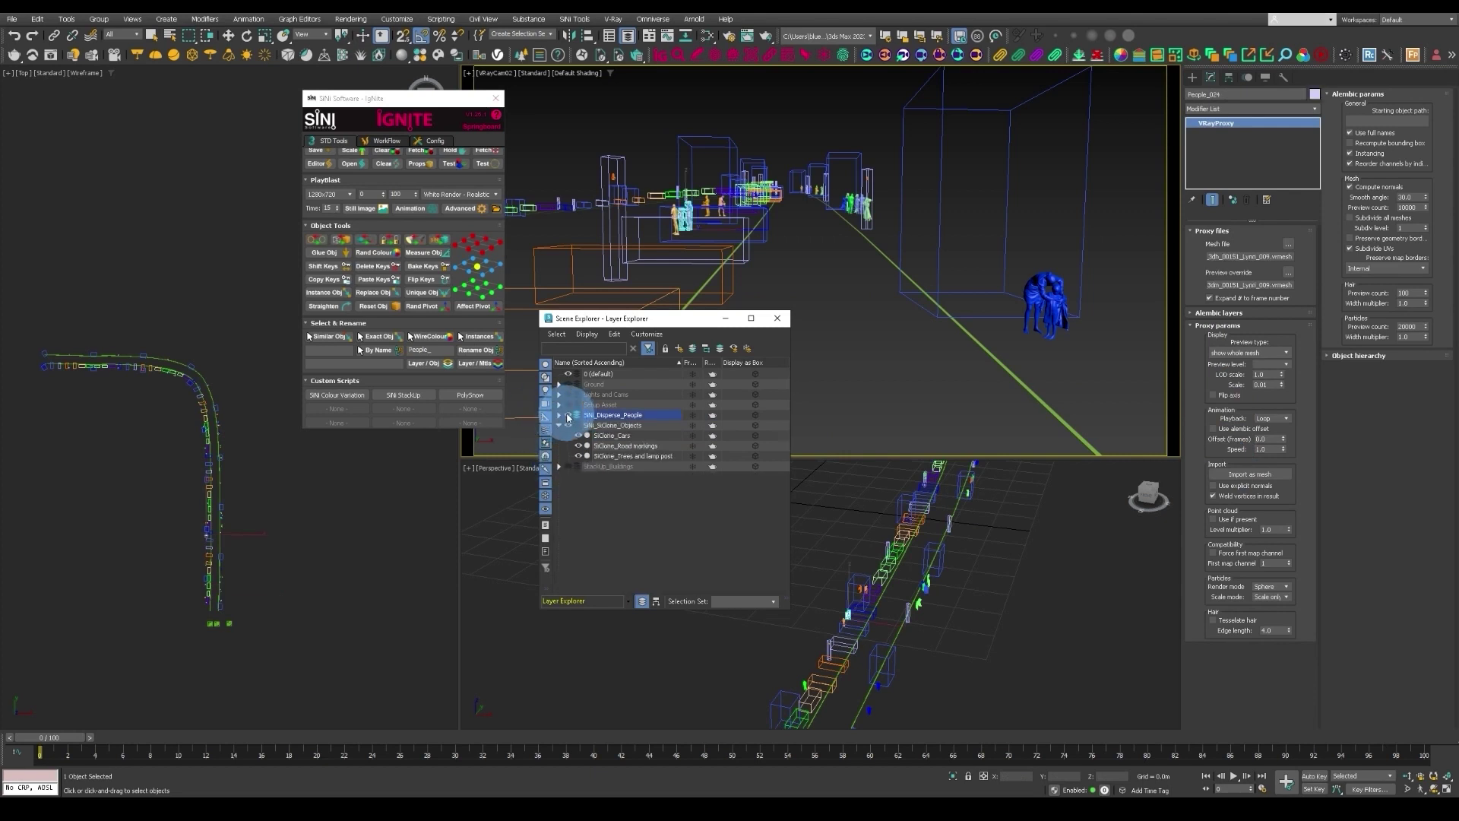
click(567, 416)
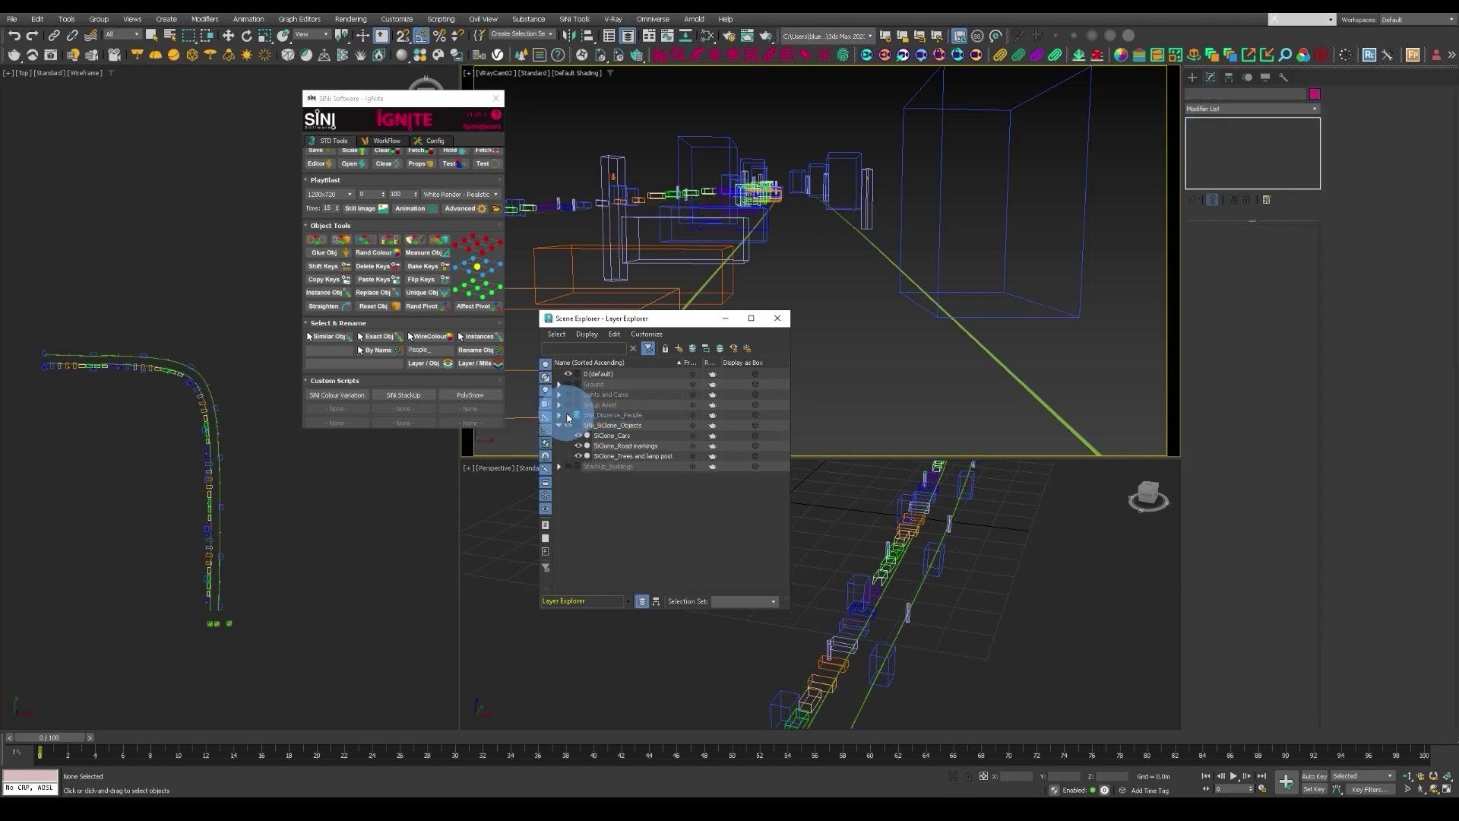
Select the SiClone_Cars object and widen the command panel to reveal its Export to Geometry settings
click(611, 436)
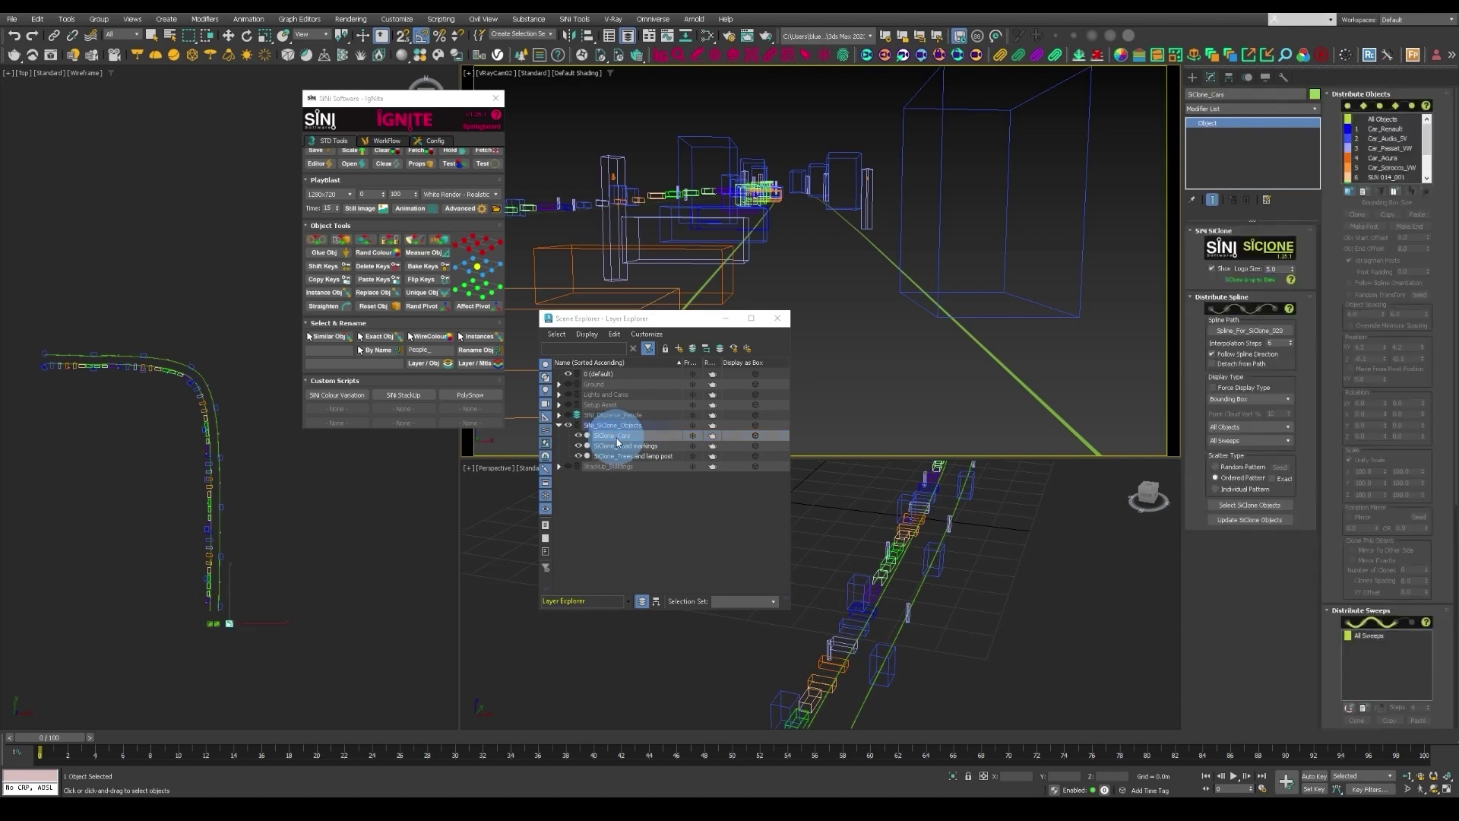
scroll(1376, 456, down, 5)
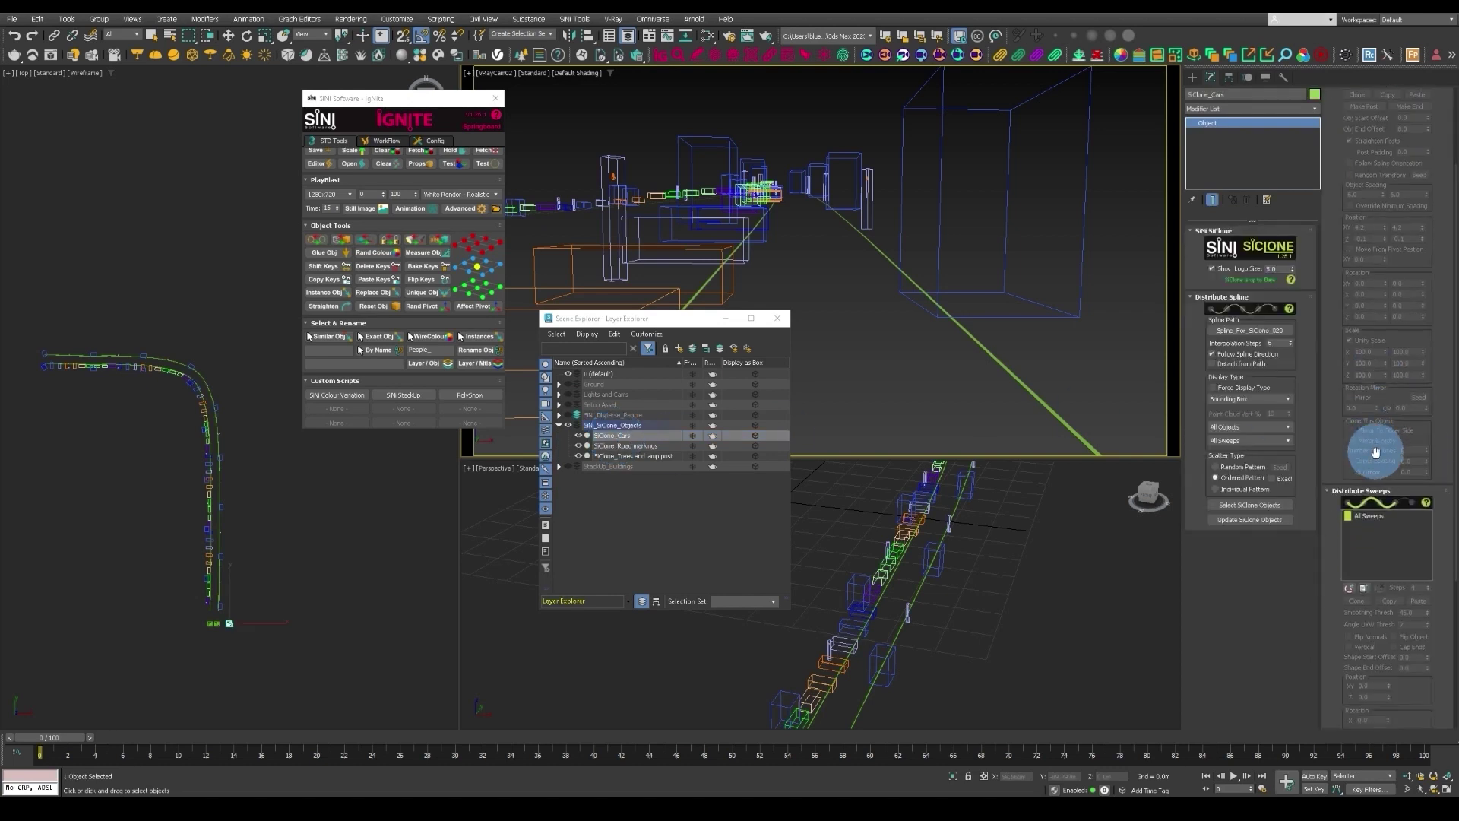
scroll(1397, 528, up, 1)
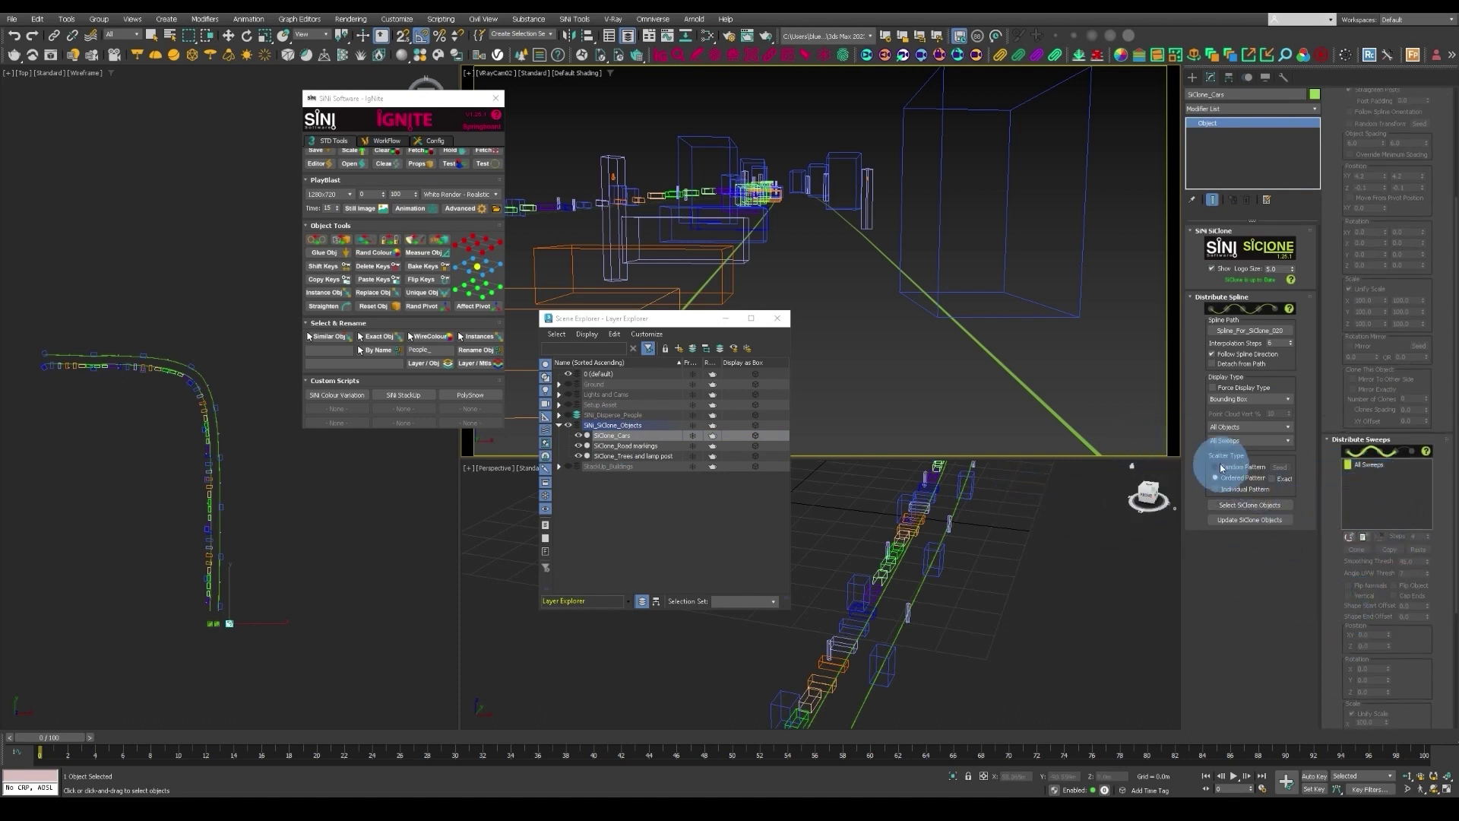
drag(1182, 428, 1094, 424)
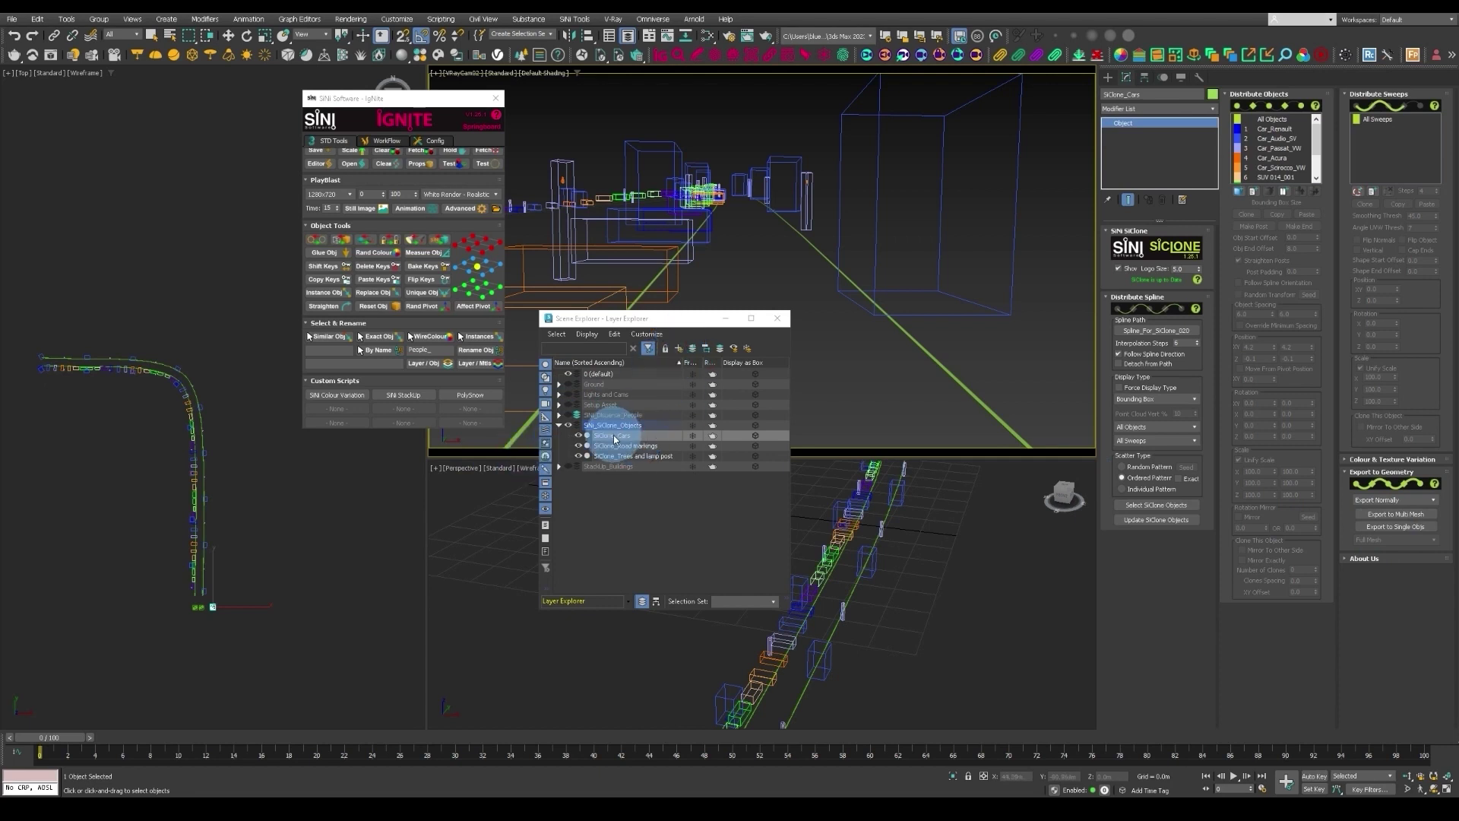
Export the SiClone_Cars object to single objects and rename all the exported cars with the base name Cars_
click(1387, 527)
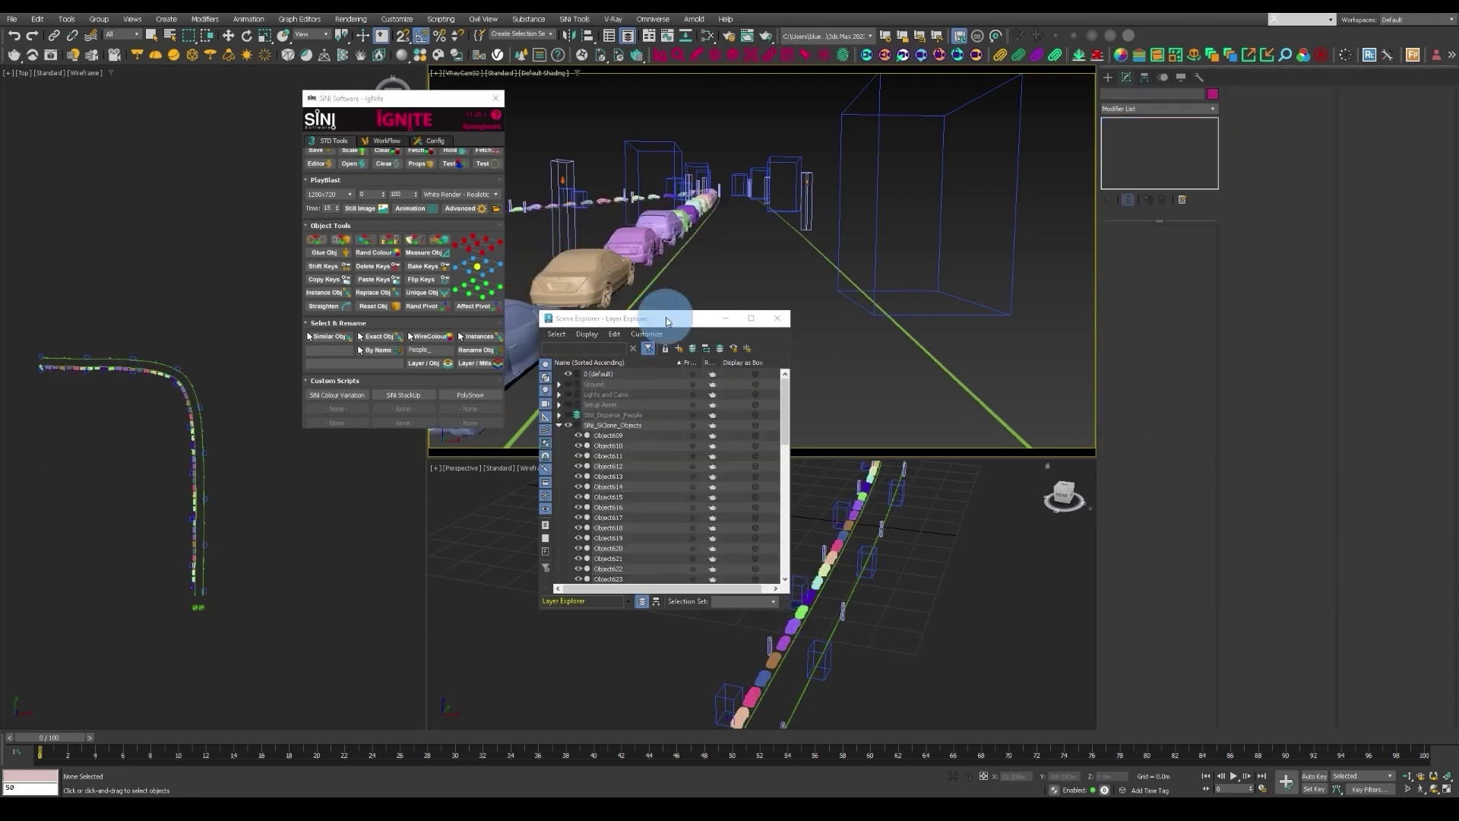
click(608, 437)
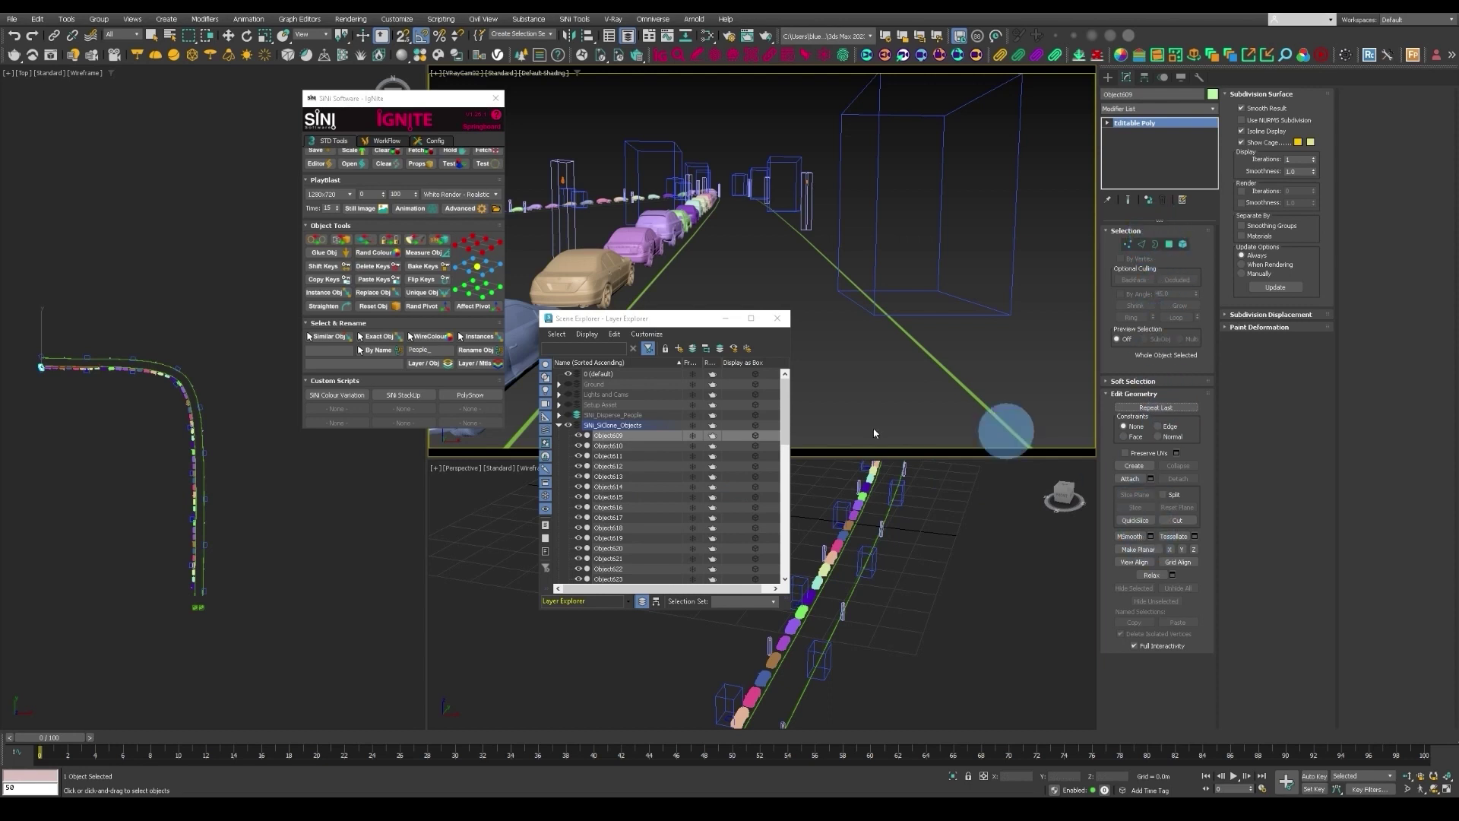
scroll(652, 527, down, 13)
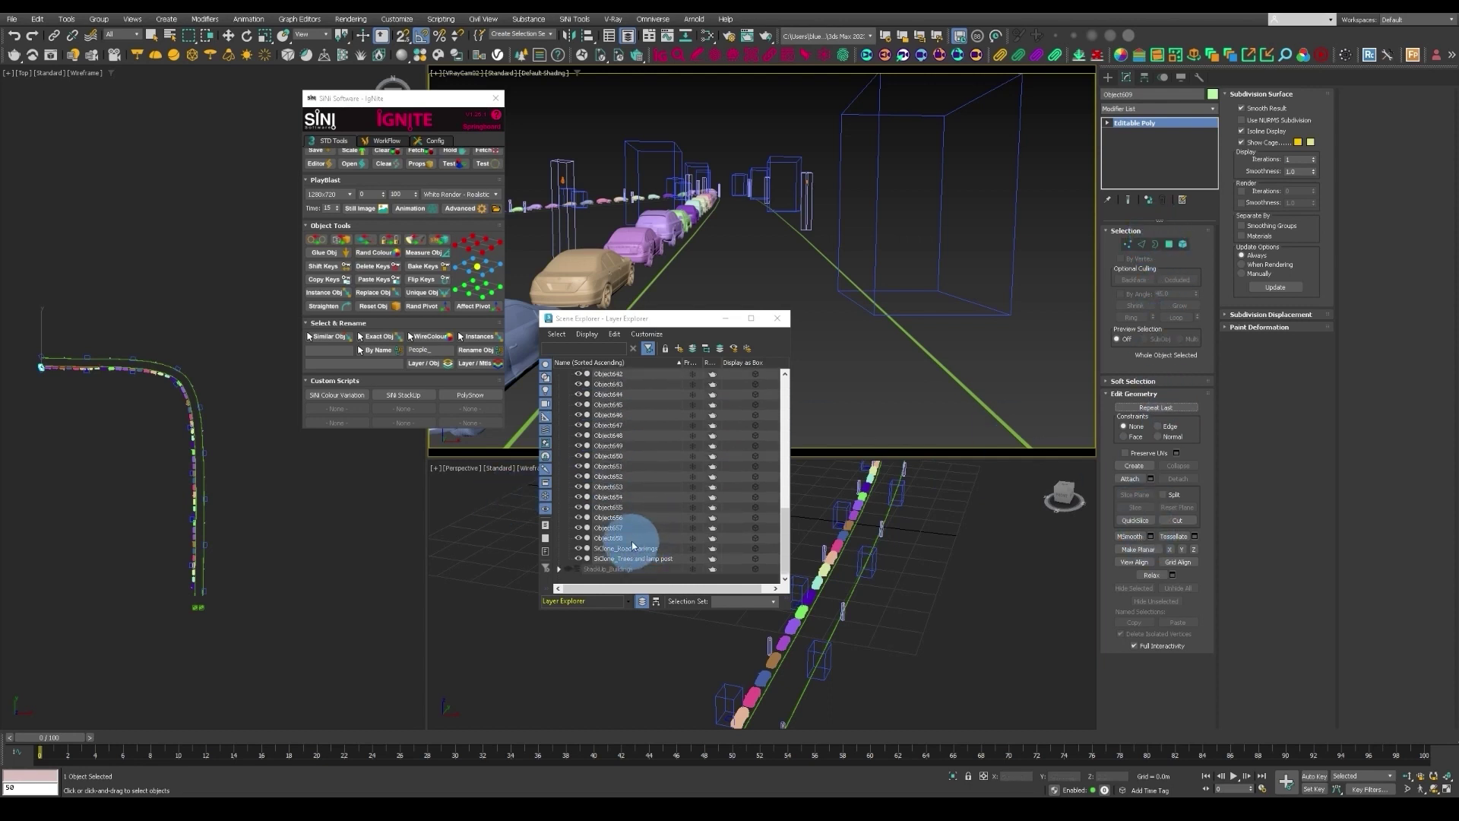
shift+click(631, 536)
click(423, 363)
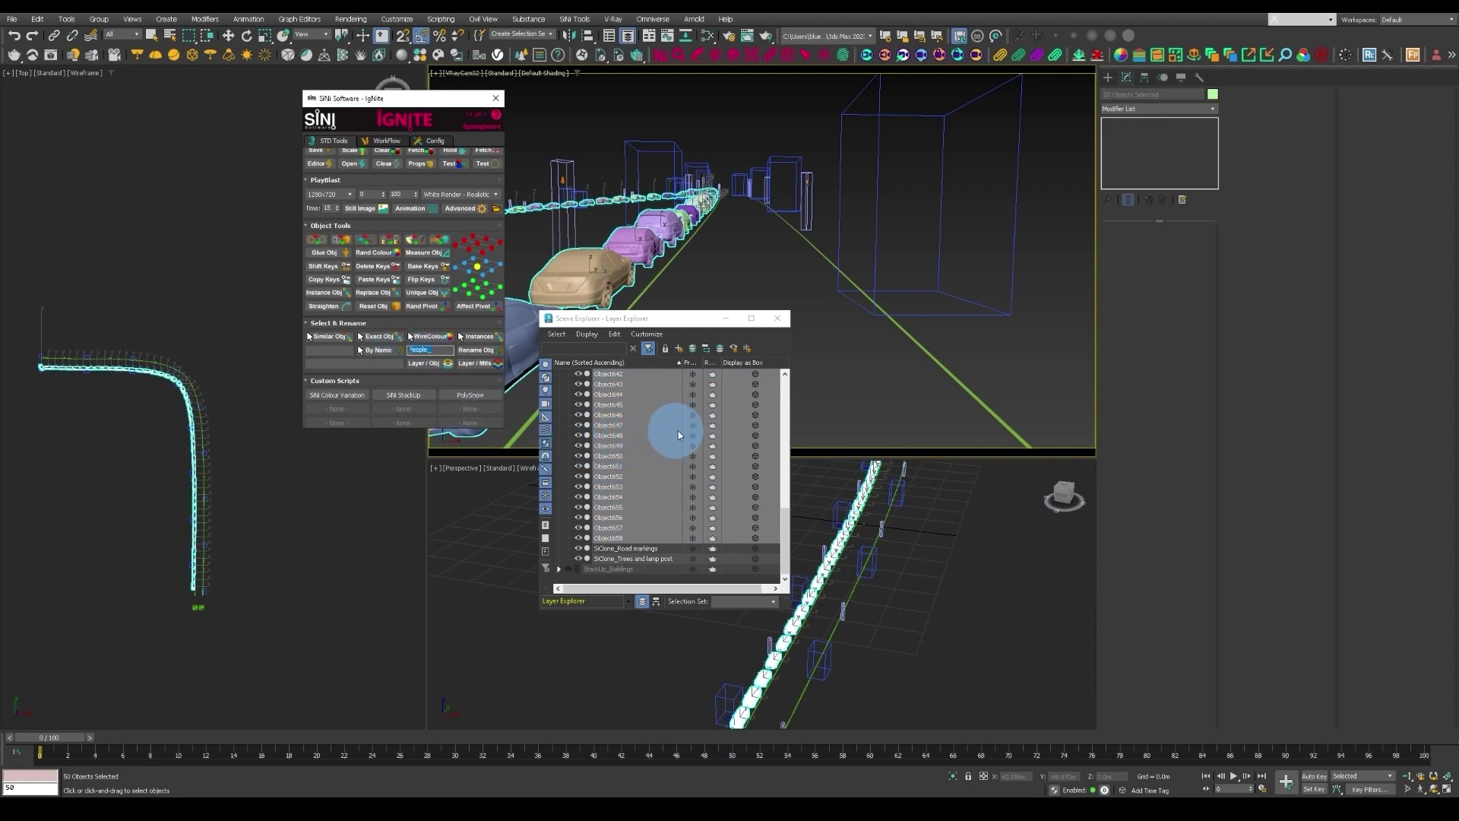
click(467, 351)
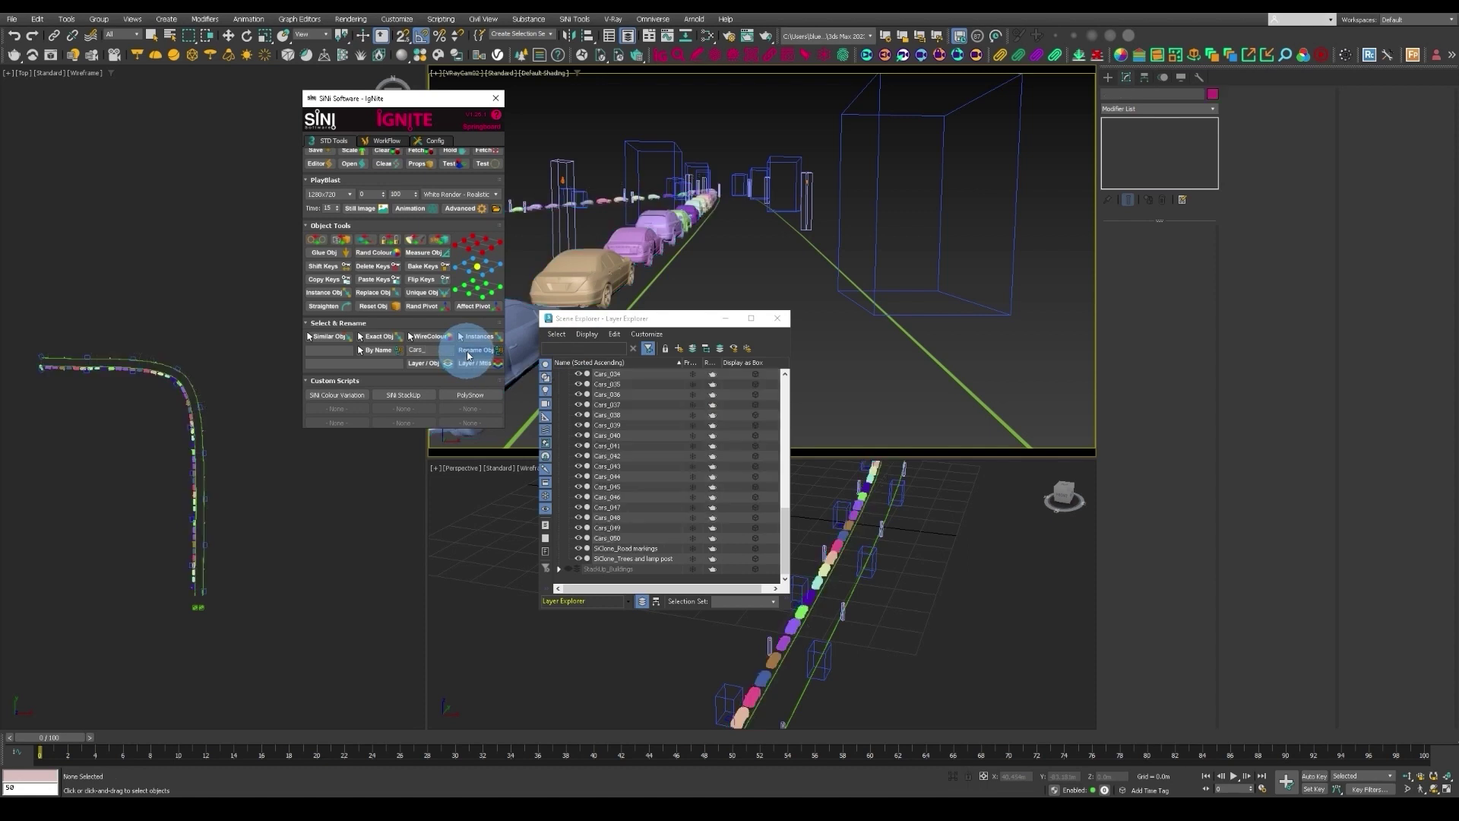
Select all the Cars_ objects and set the Proxy folder as the destination for bulk VRay proxy creation
click(627, 538)
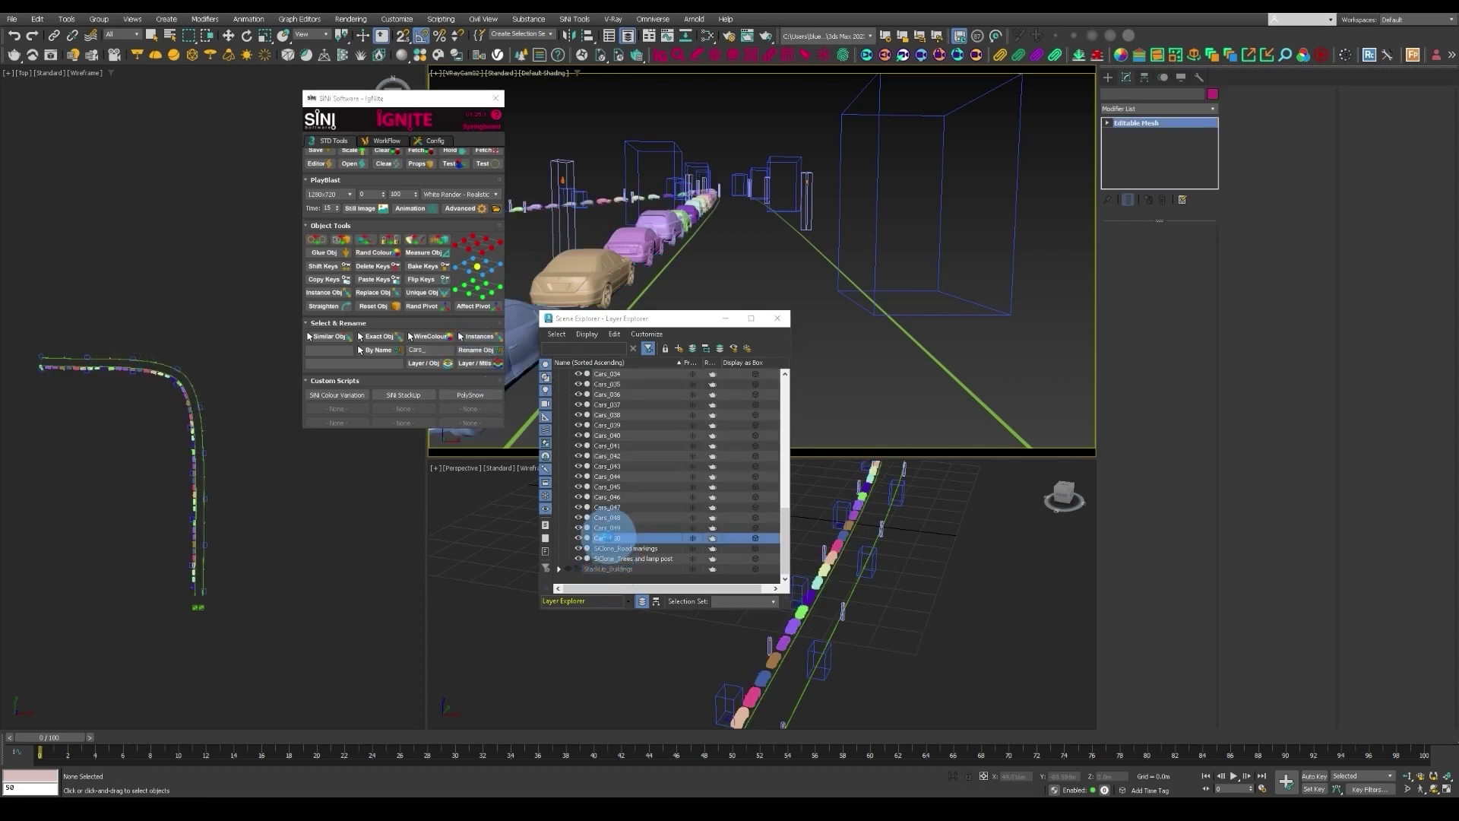
scroll(630, 531, up, 13)
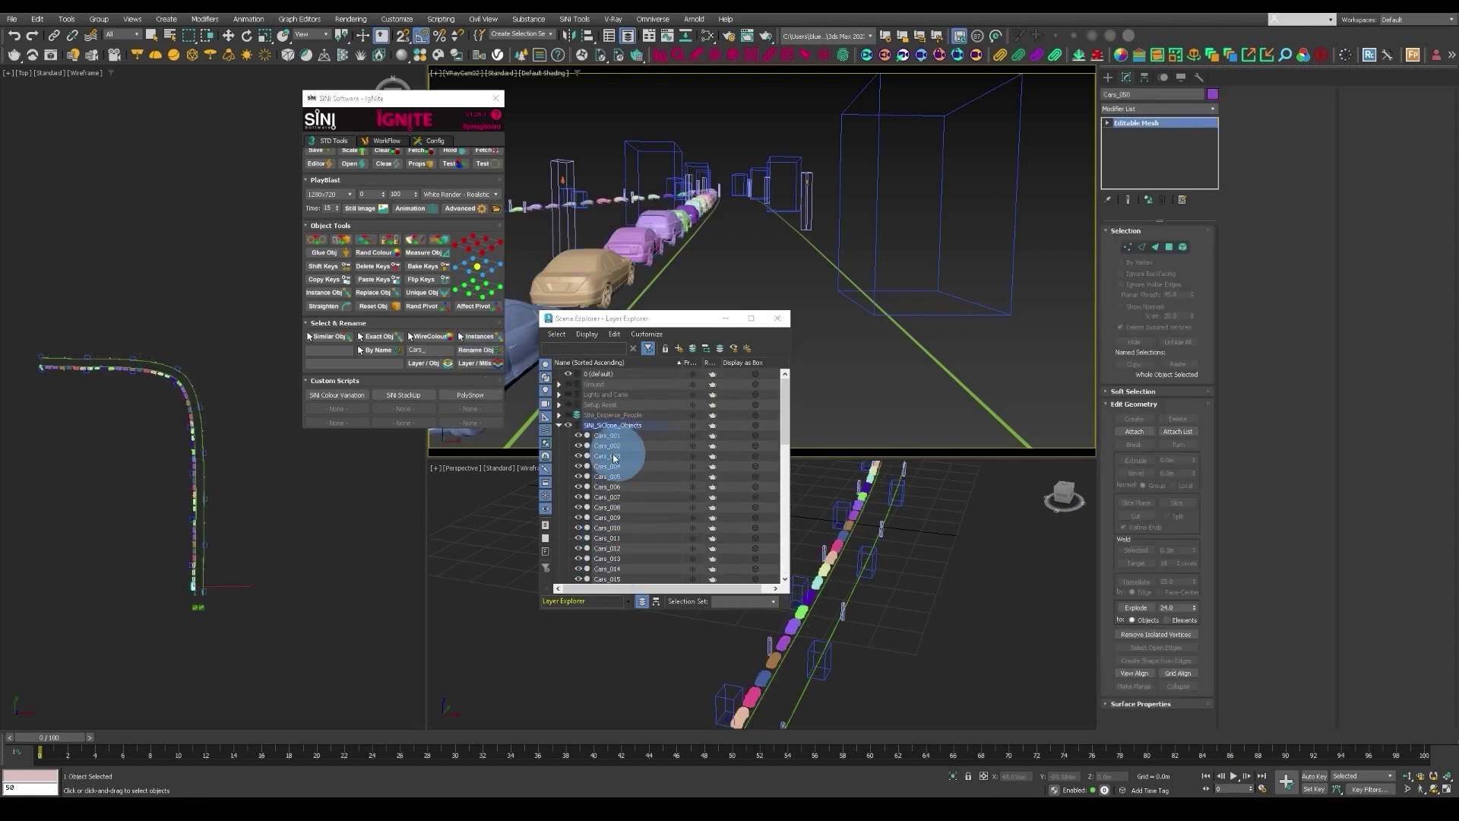
shift+click(608, 437)
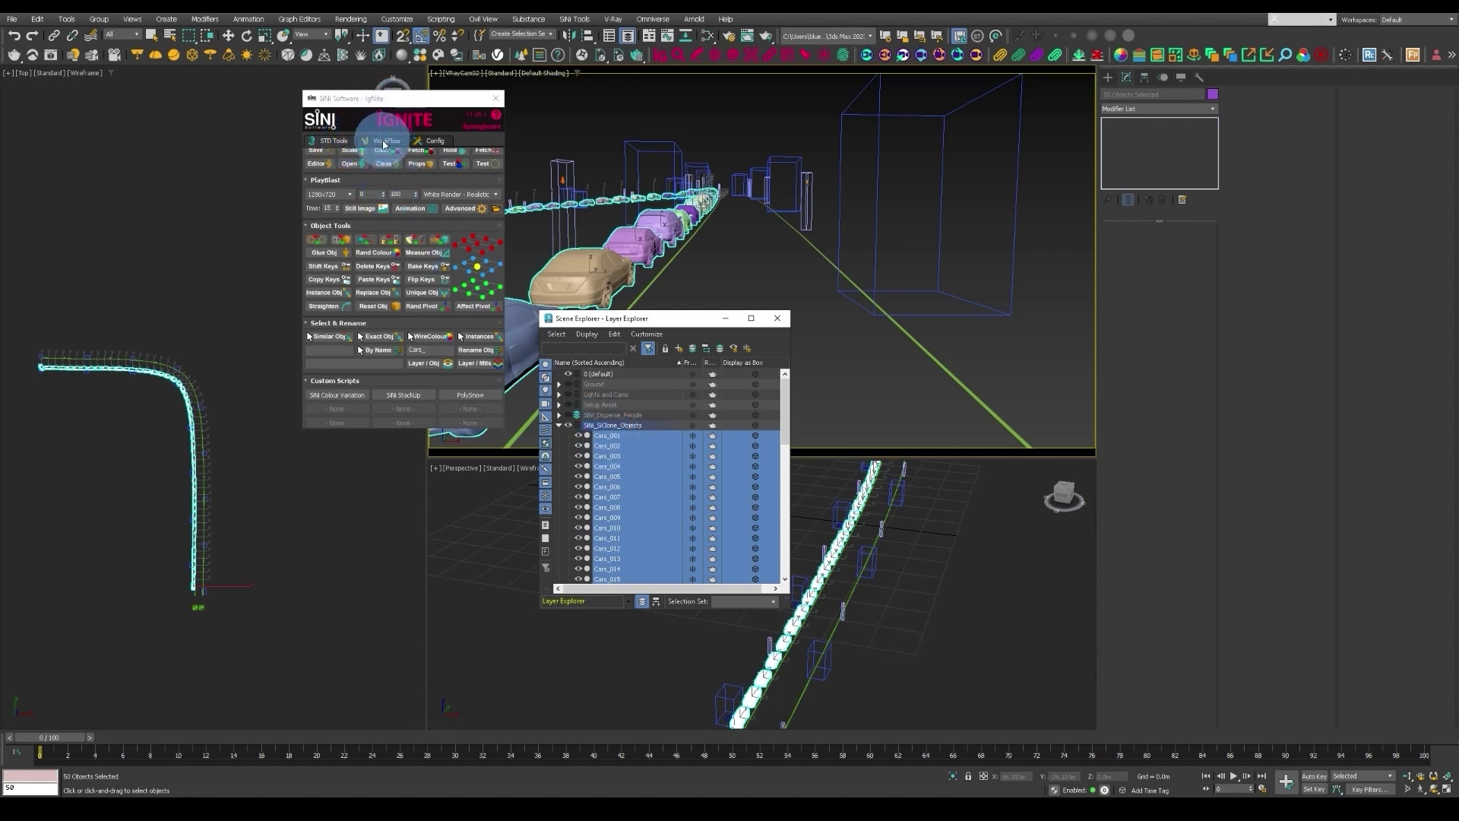
click(383, 142)
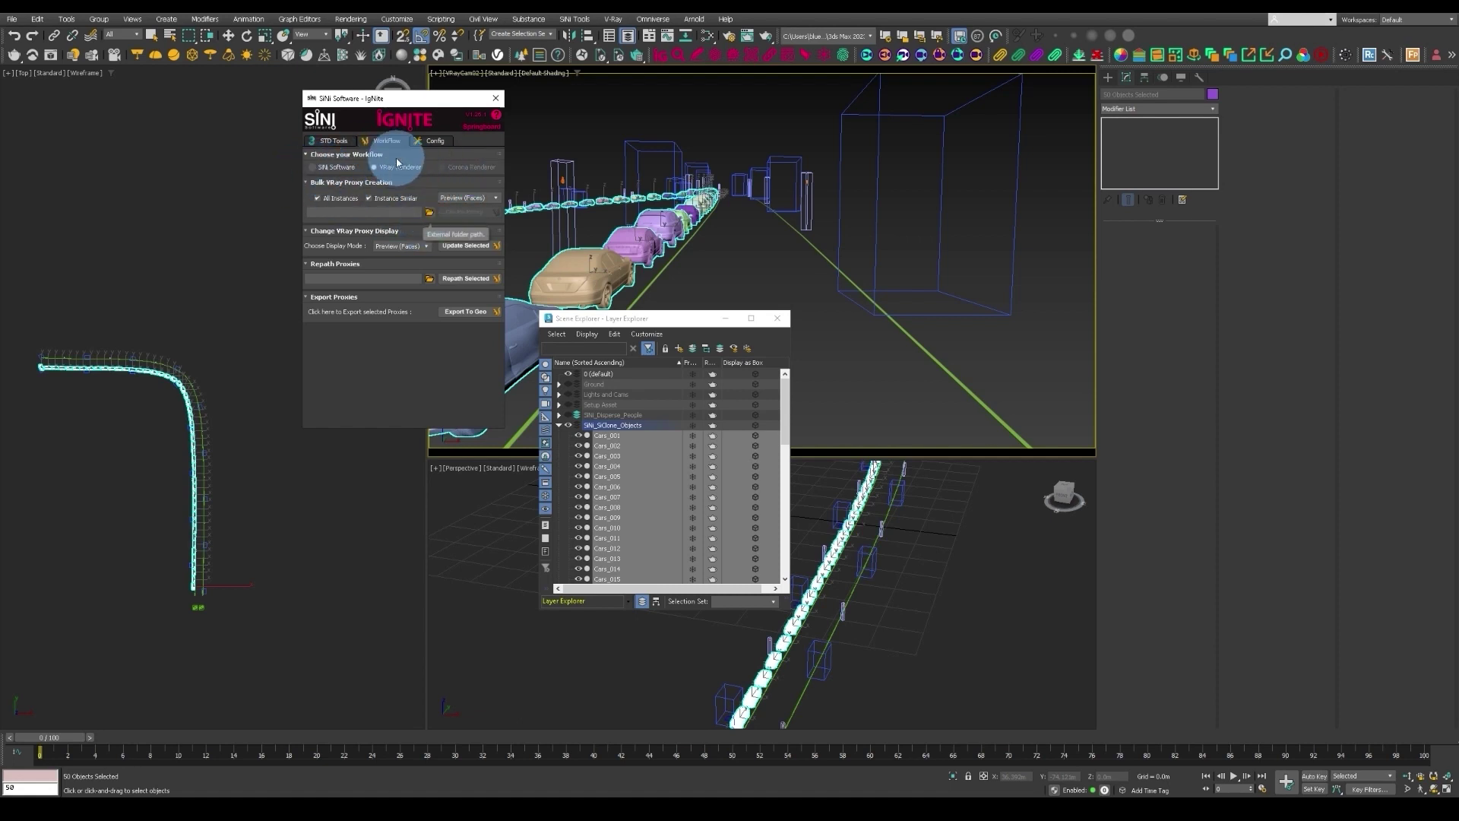
click(427, 211)
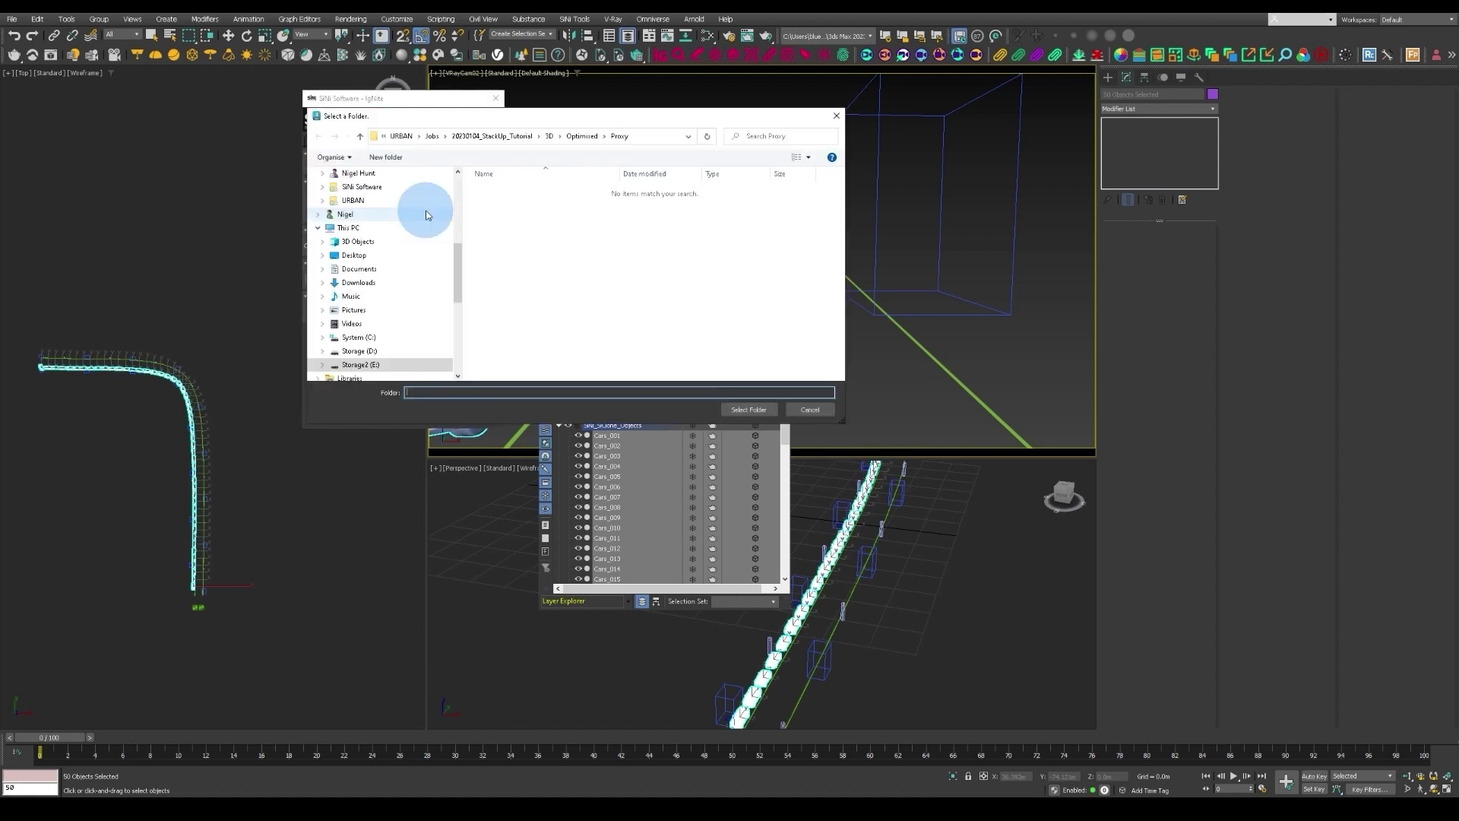
click(746, 409)
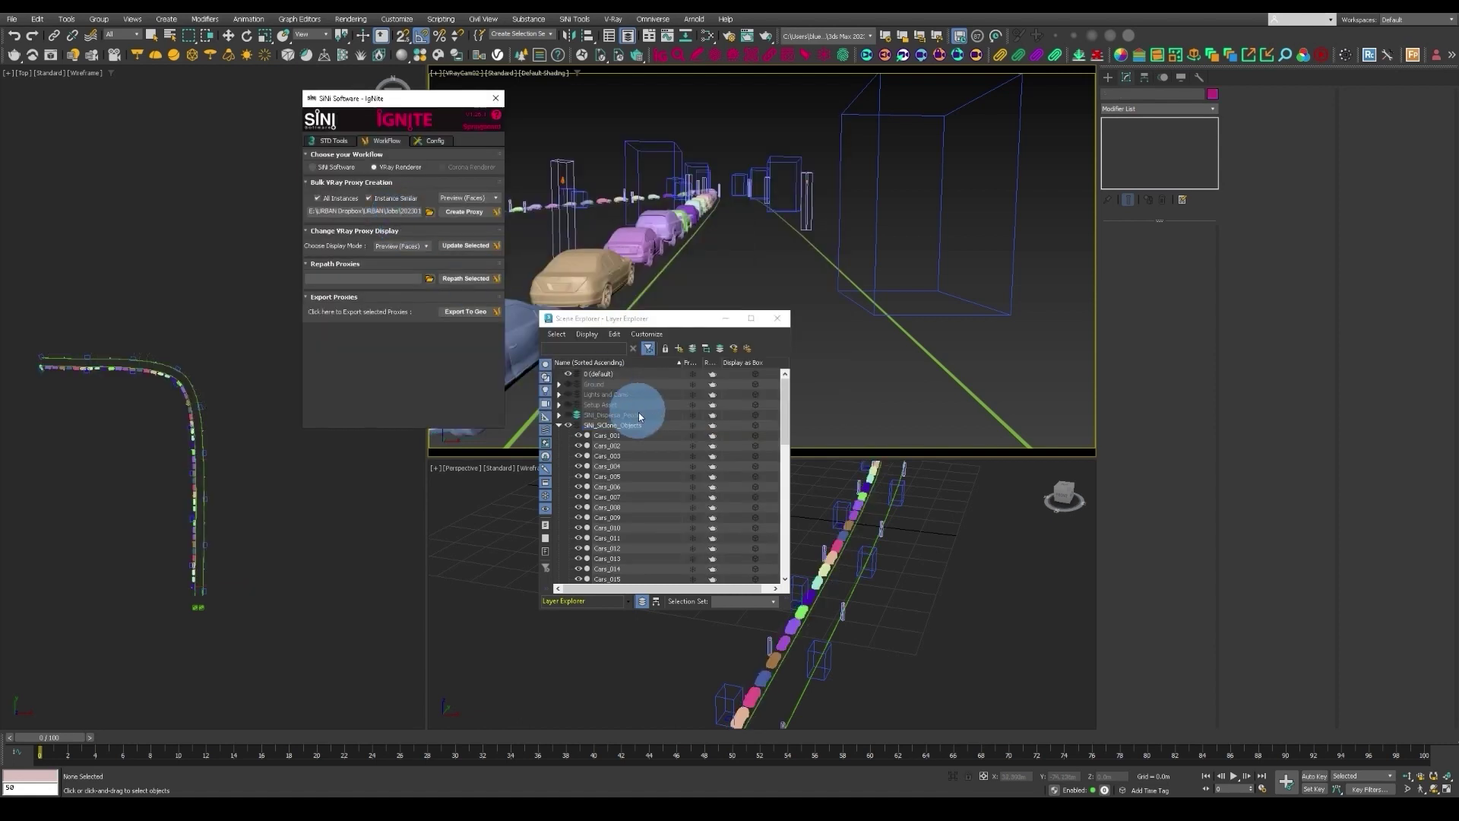
Create VRay proxies from all the Cars_ objects with All Instances, Instance Similar and Preview (Faces) display
click(606, 436)
scroll(626, 521, down, 13)
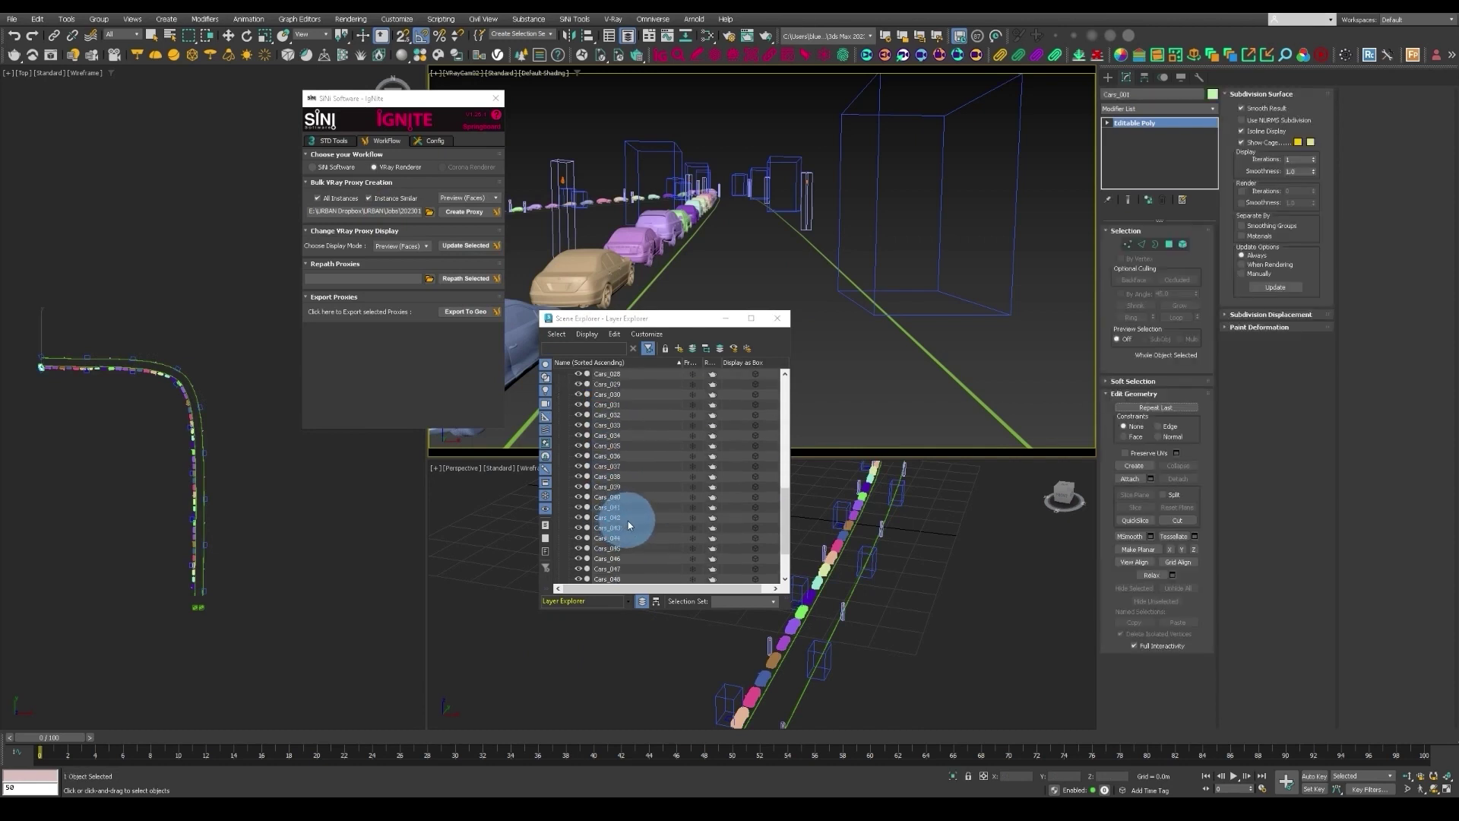
shift+click(626, 537)
click(460, 211)
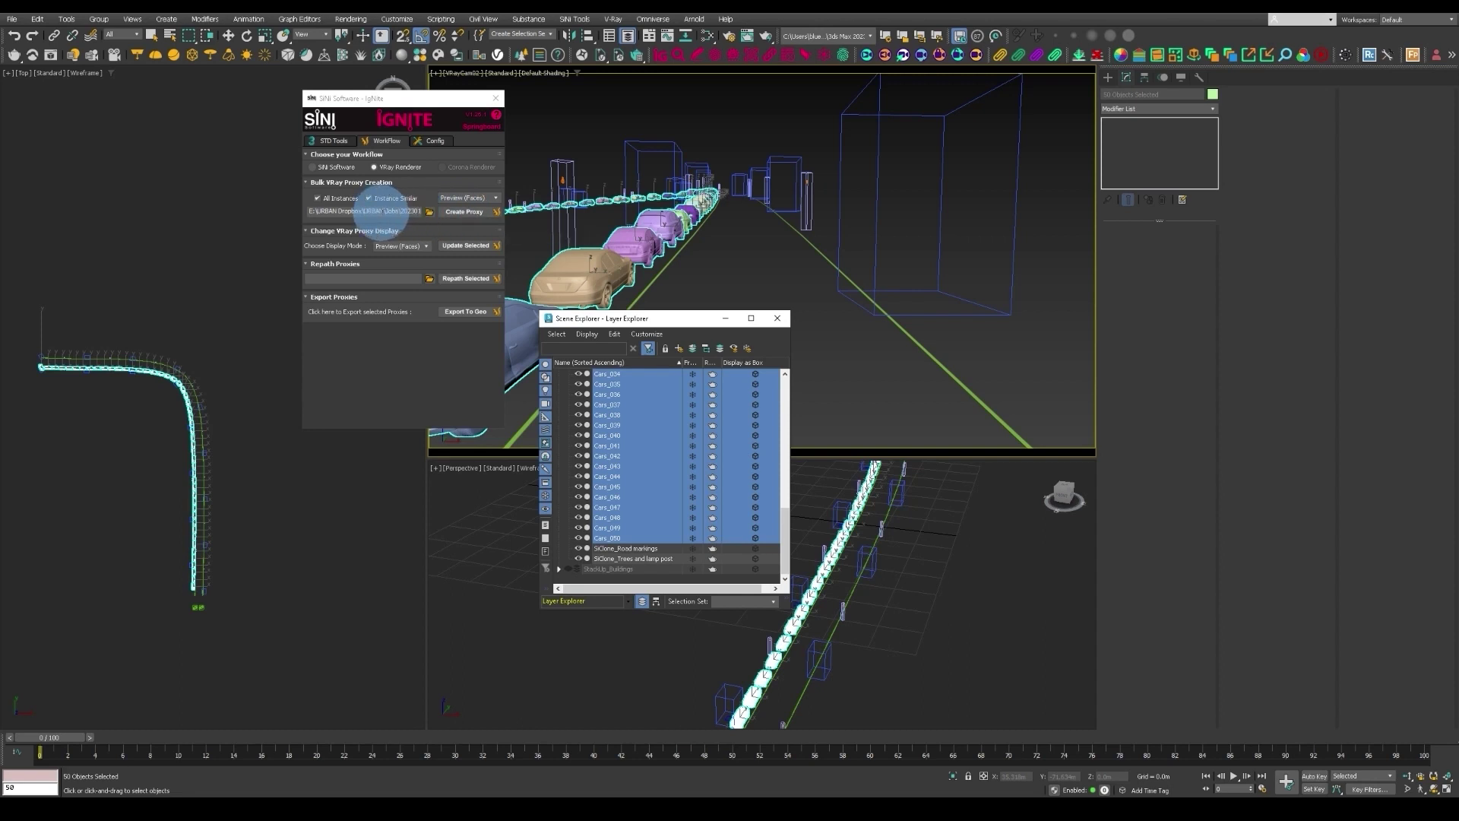
click(460, 211)
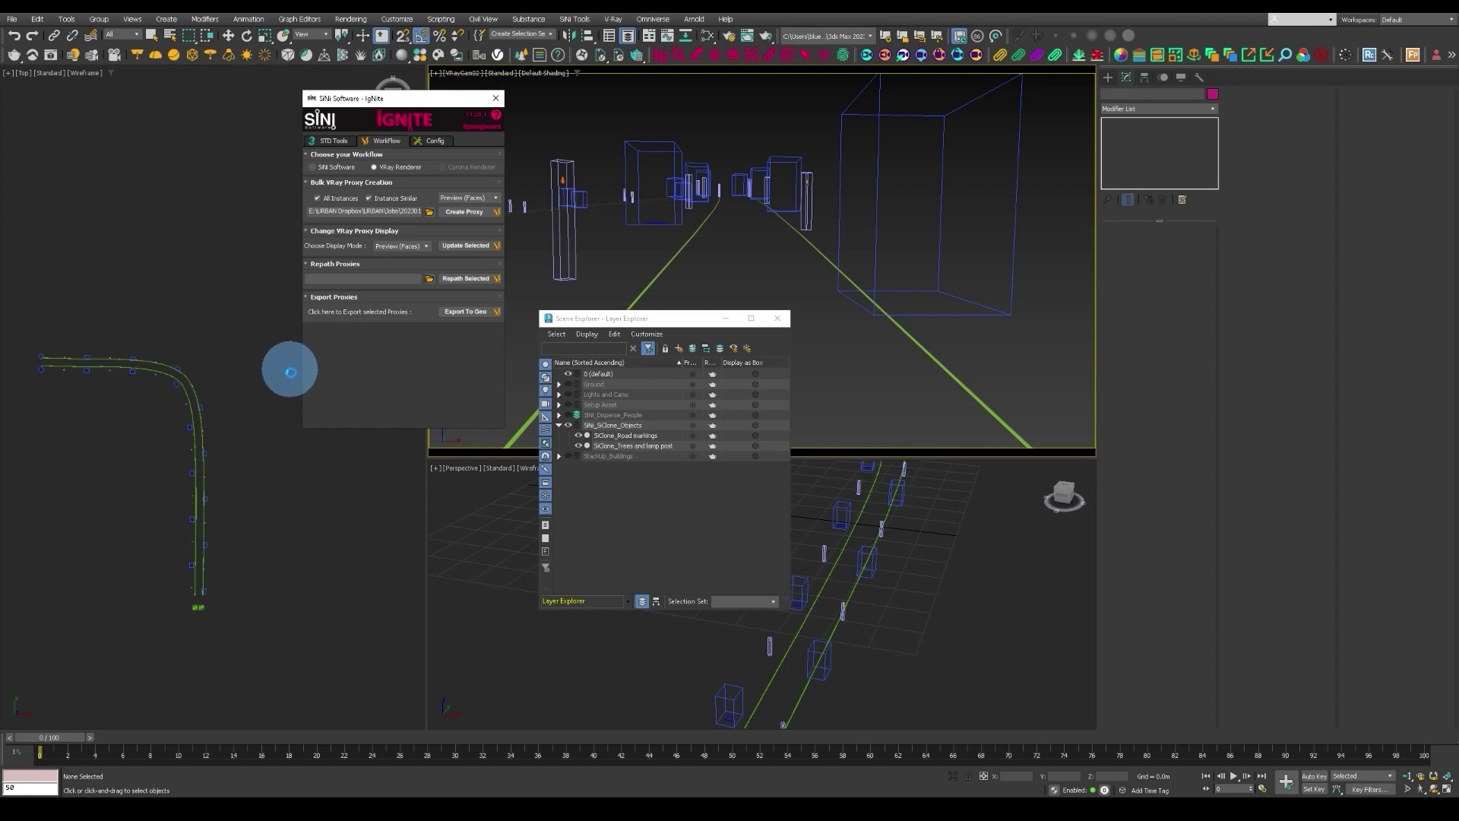
Move all the car proxies from the SiNi_Disperse_People layer into a new layer named Cars, and collapse and hide that layer
click(606, 415)
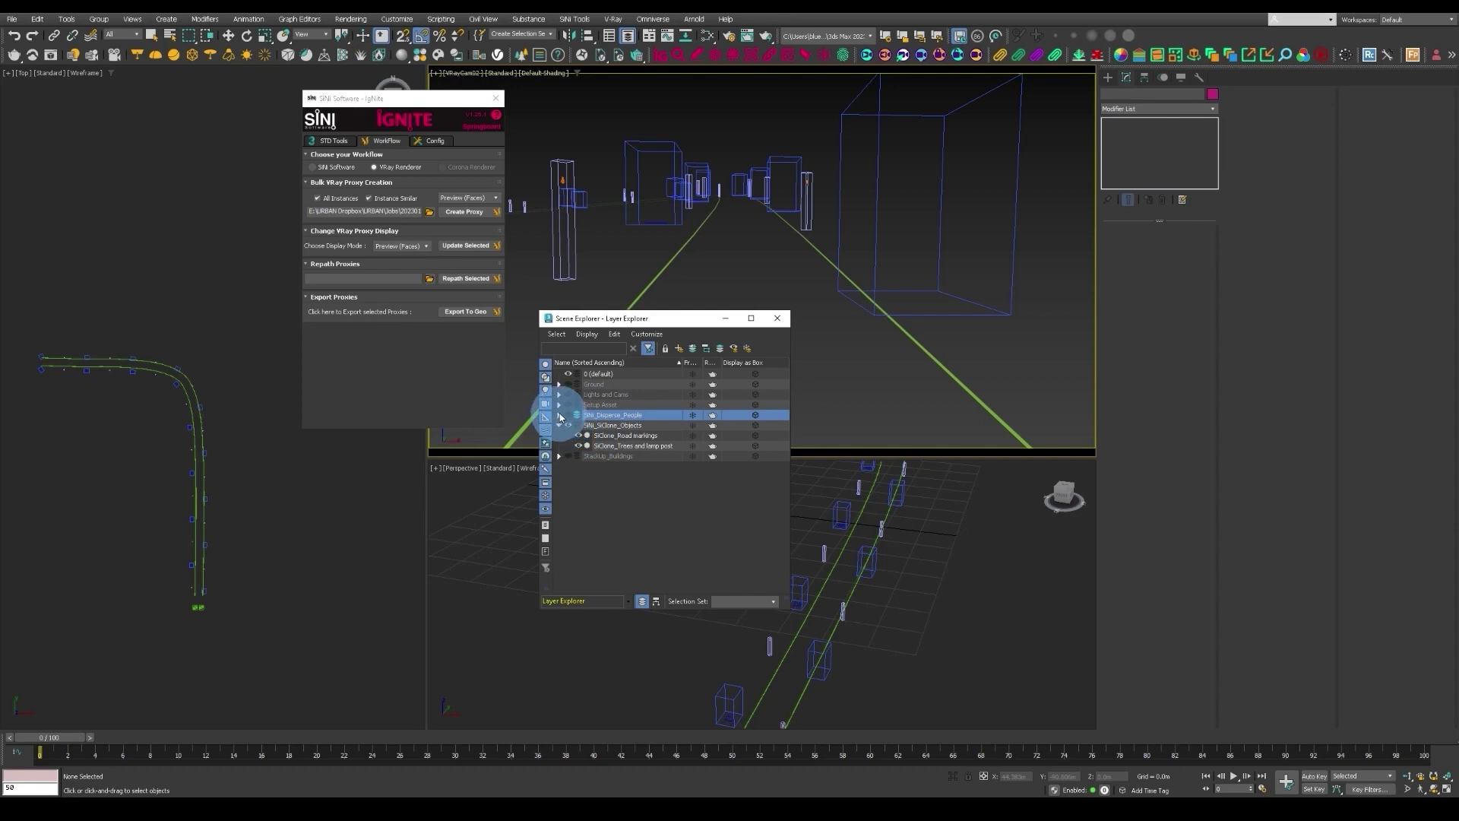
click(559, 415)
click(605, 429)
scroll(623, 479, down, 10)
scroll(649, 495, down, 5)
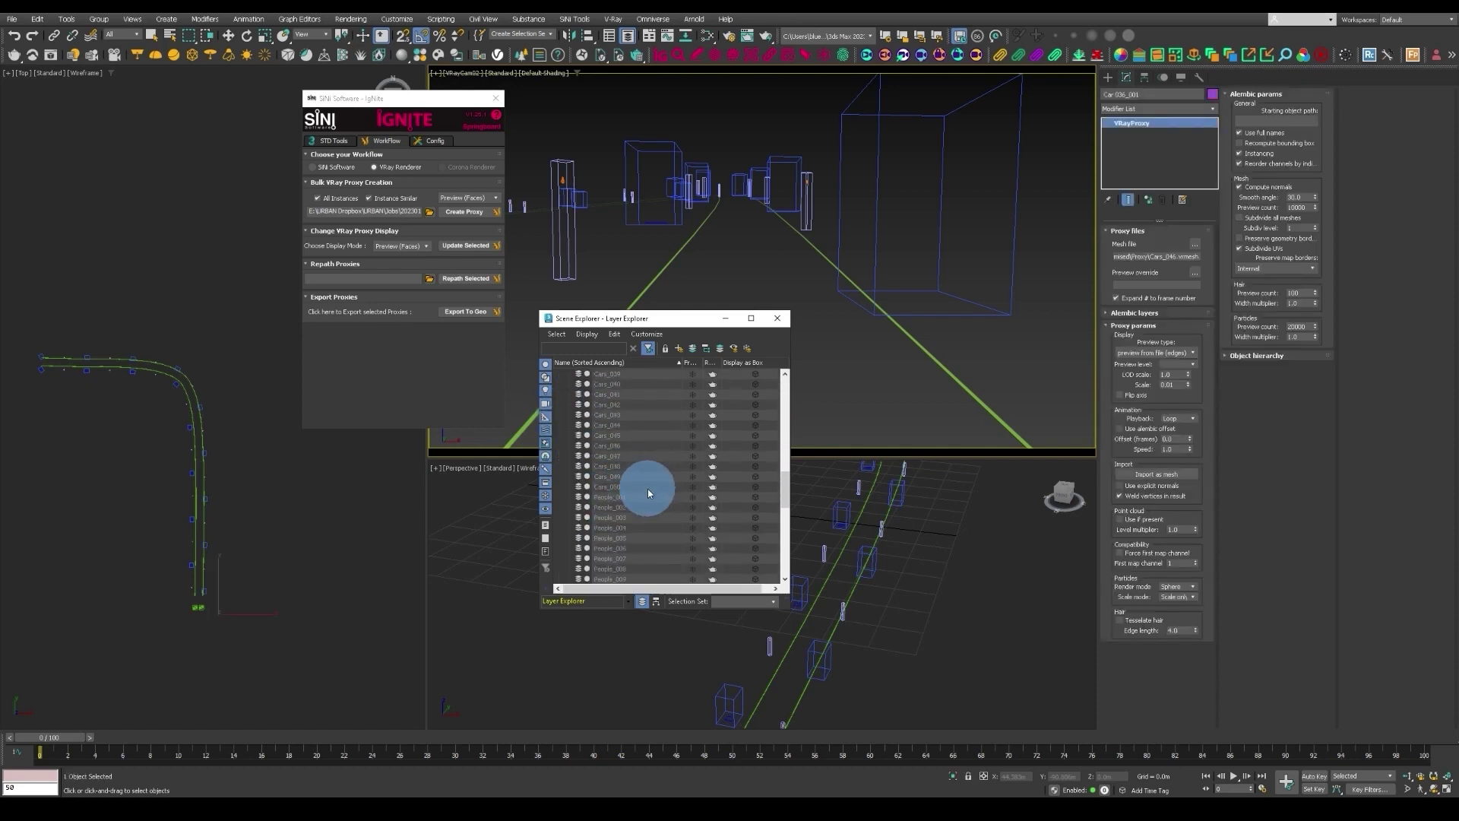
shift+click(627, 486)
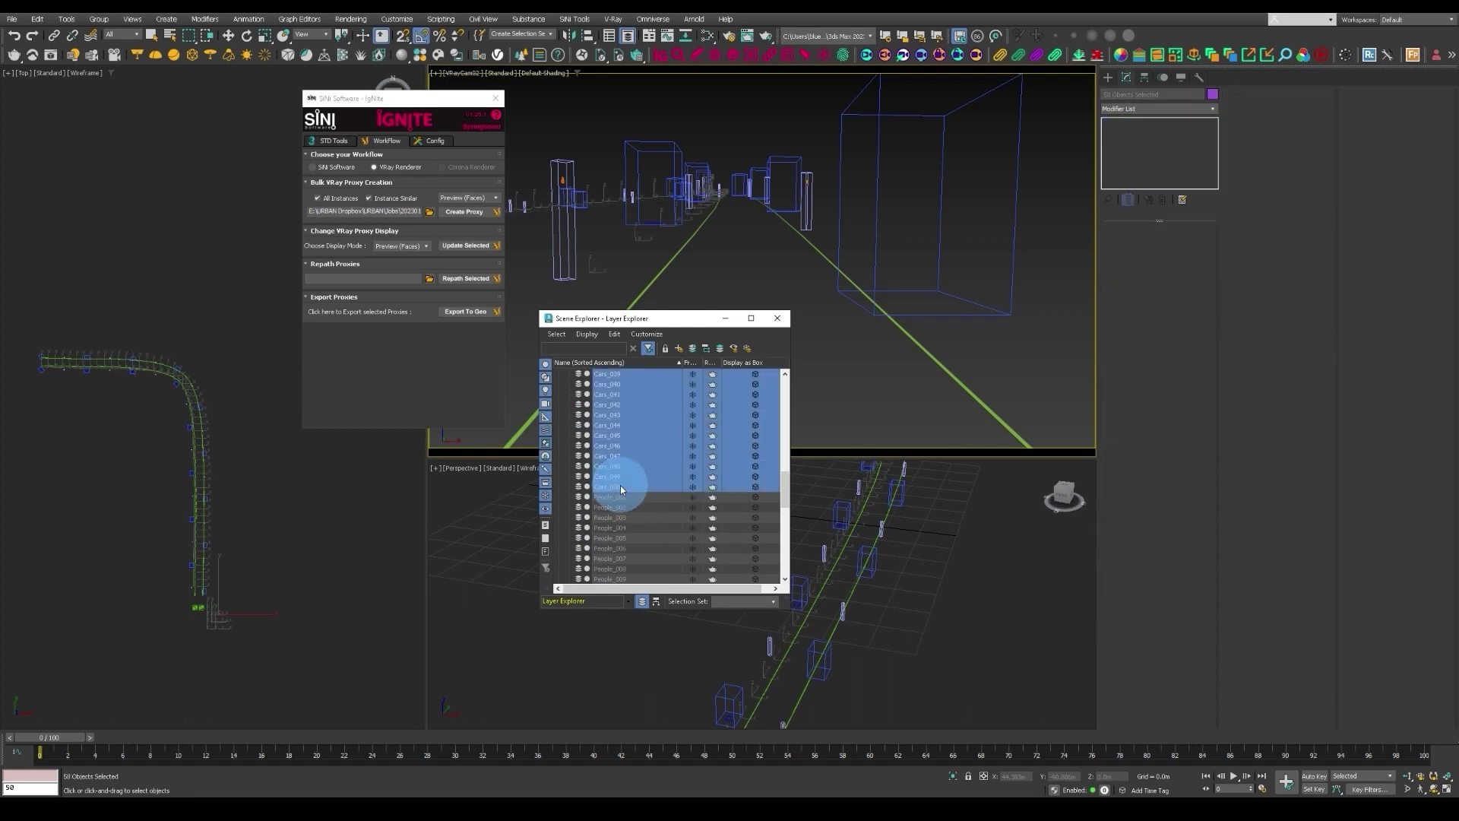
click(682, 349)
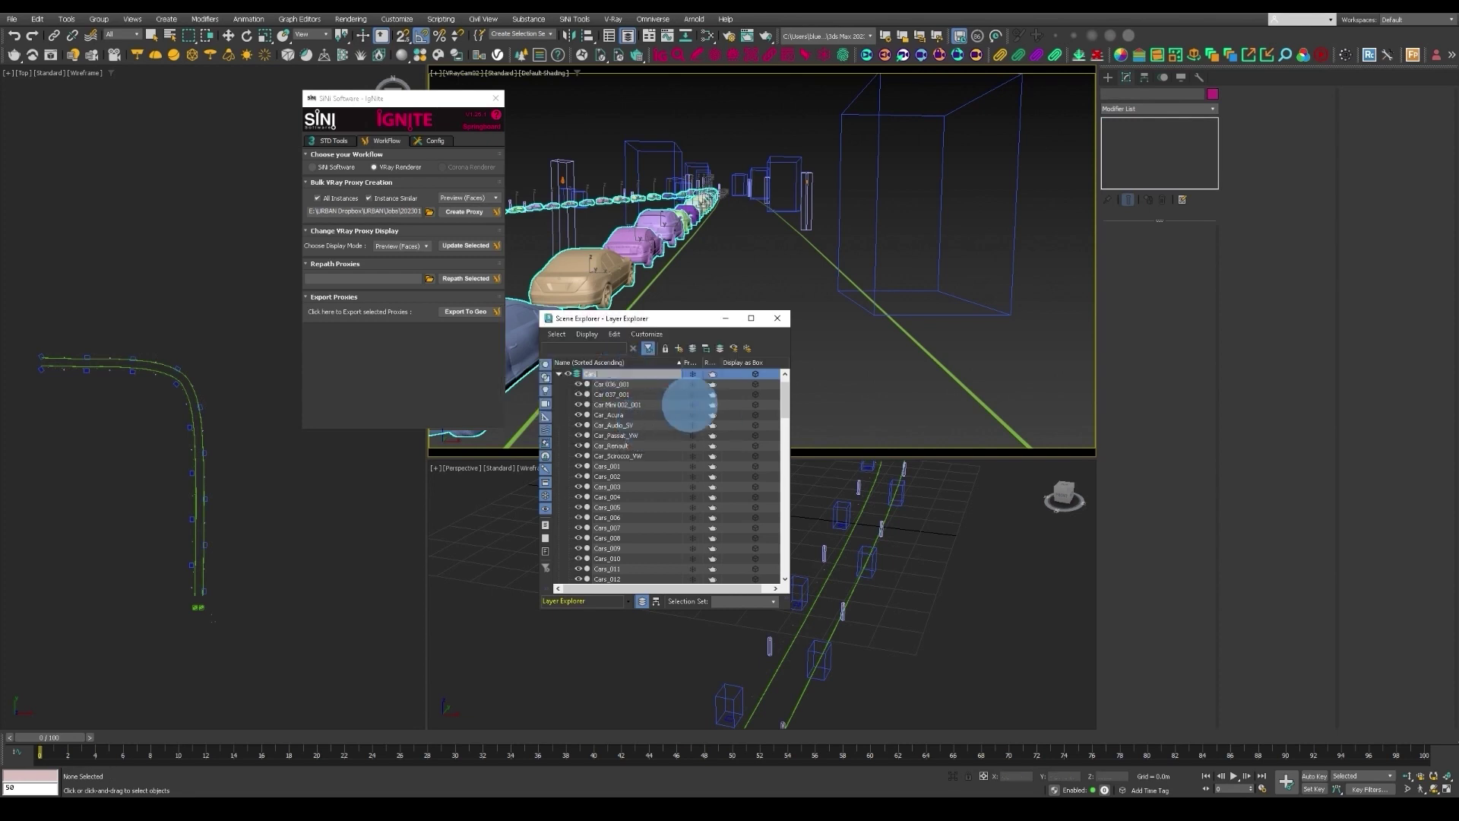
text(Cars)
click(560, 374)
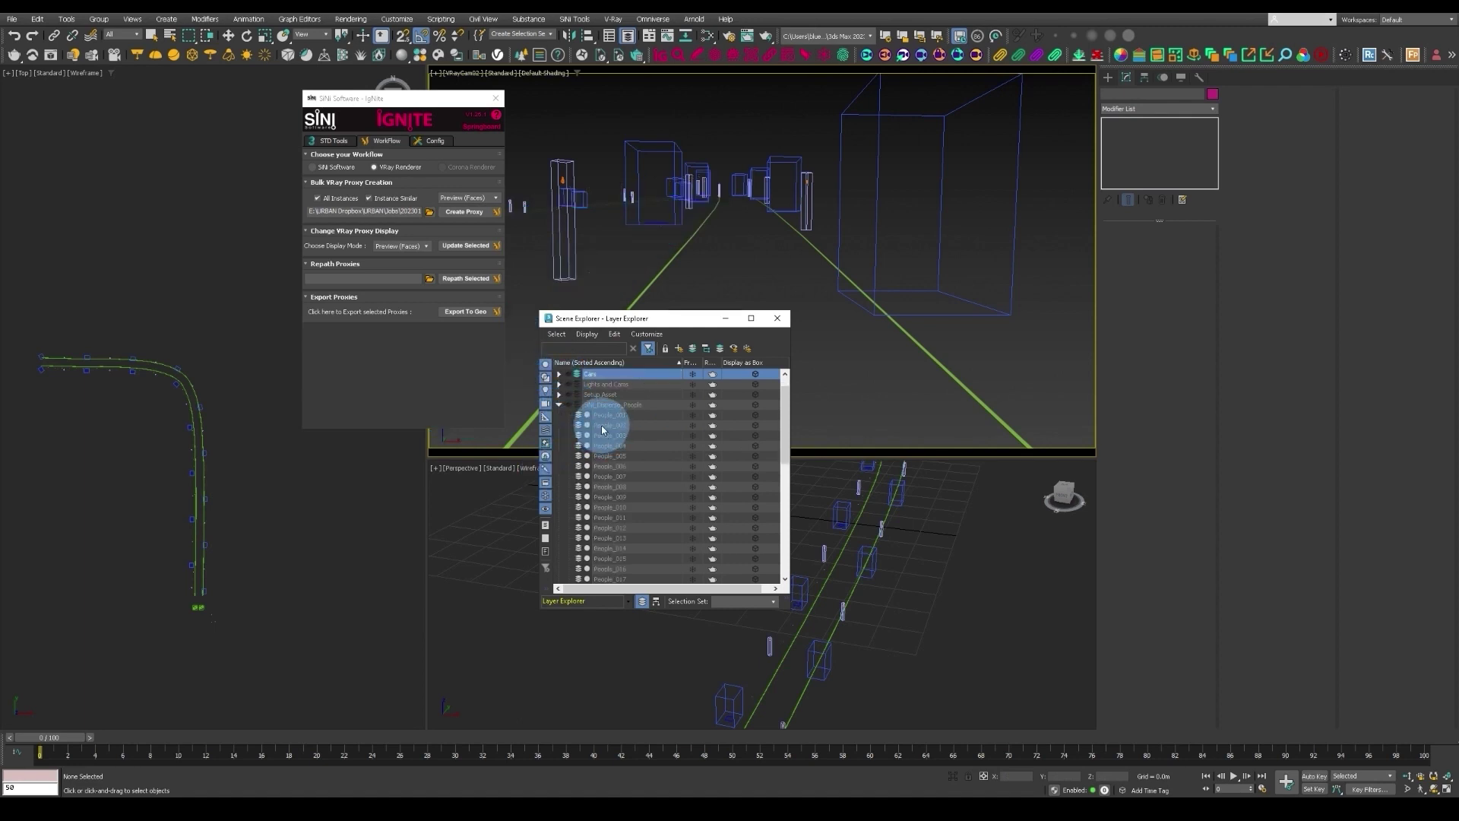
click(560, 405)
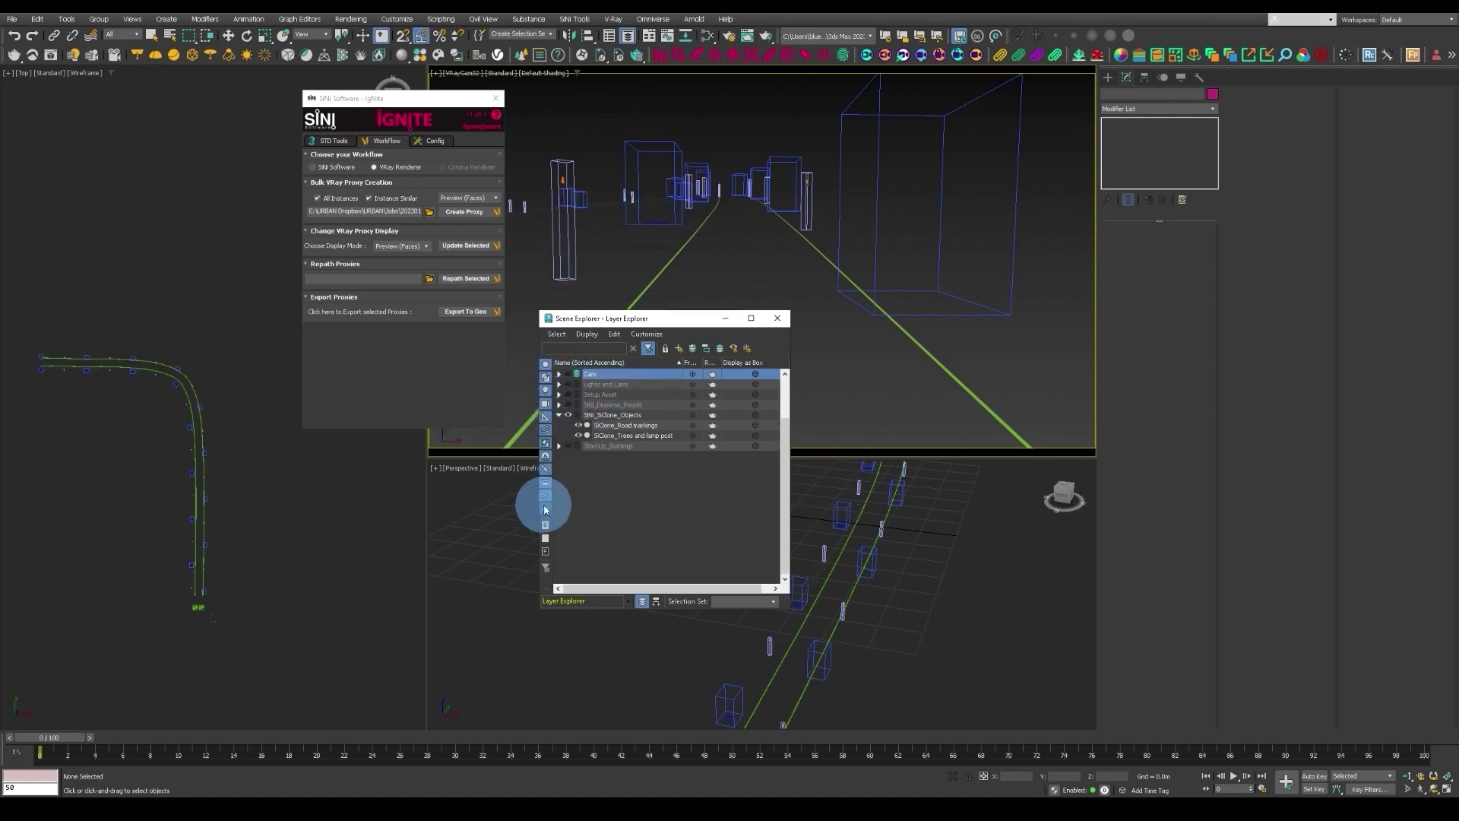
Export the SiClone_Trees and lamp post object to single objects and select the first exported object
click(619, 434)
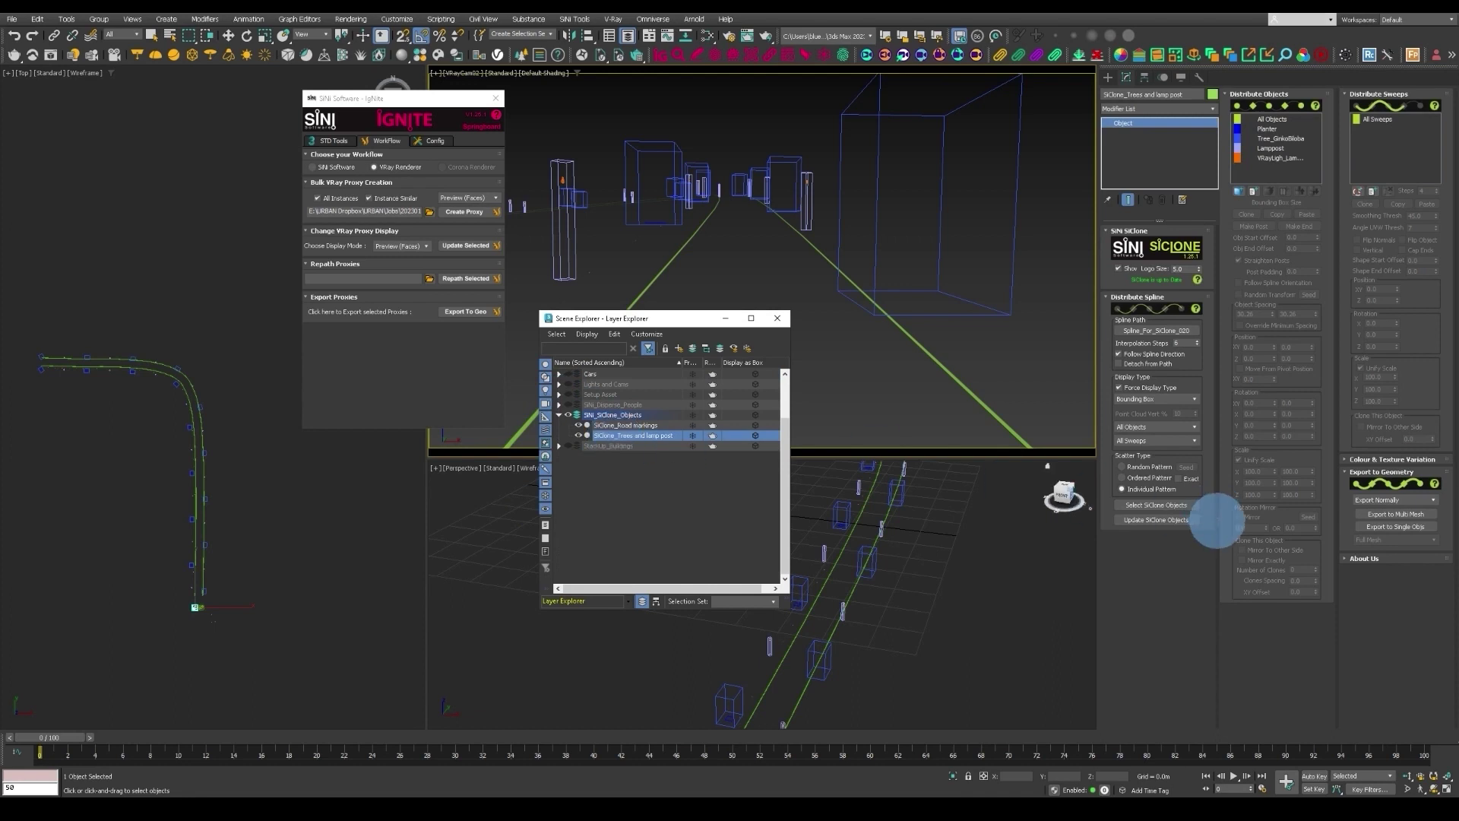
click(1391, 532)
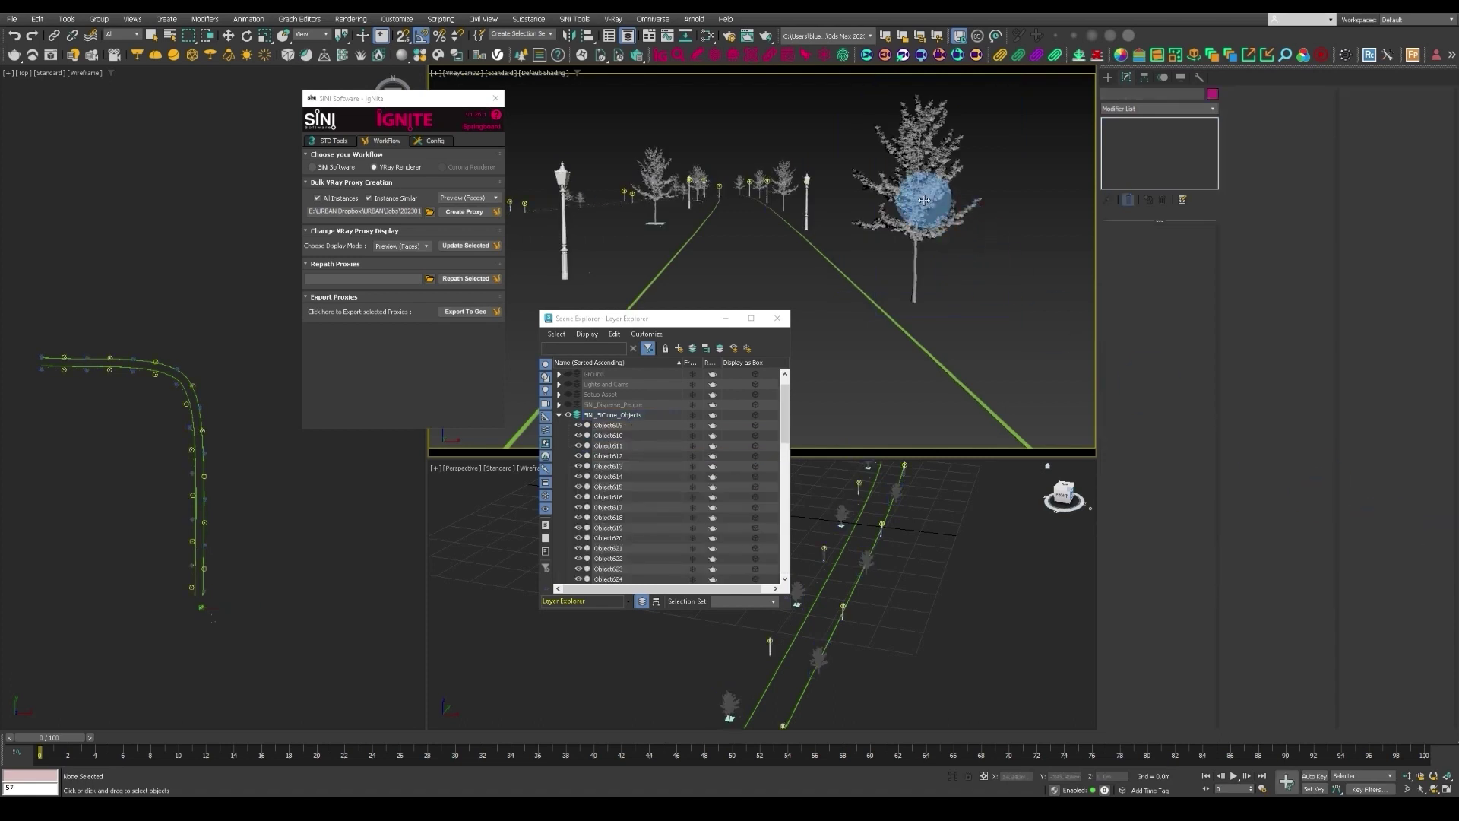
click(611, 425)
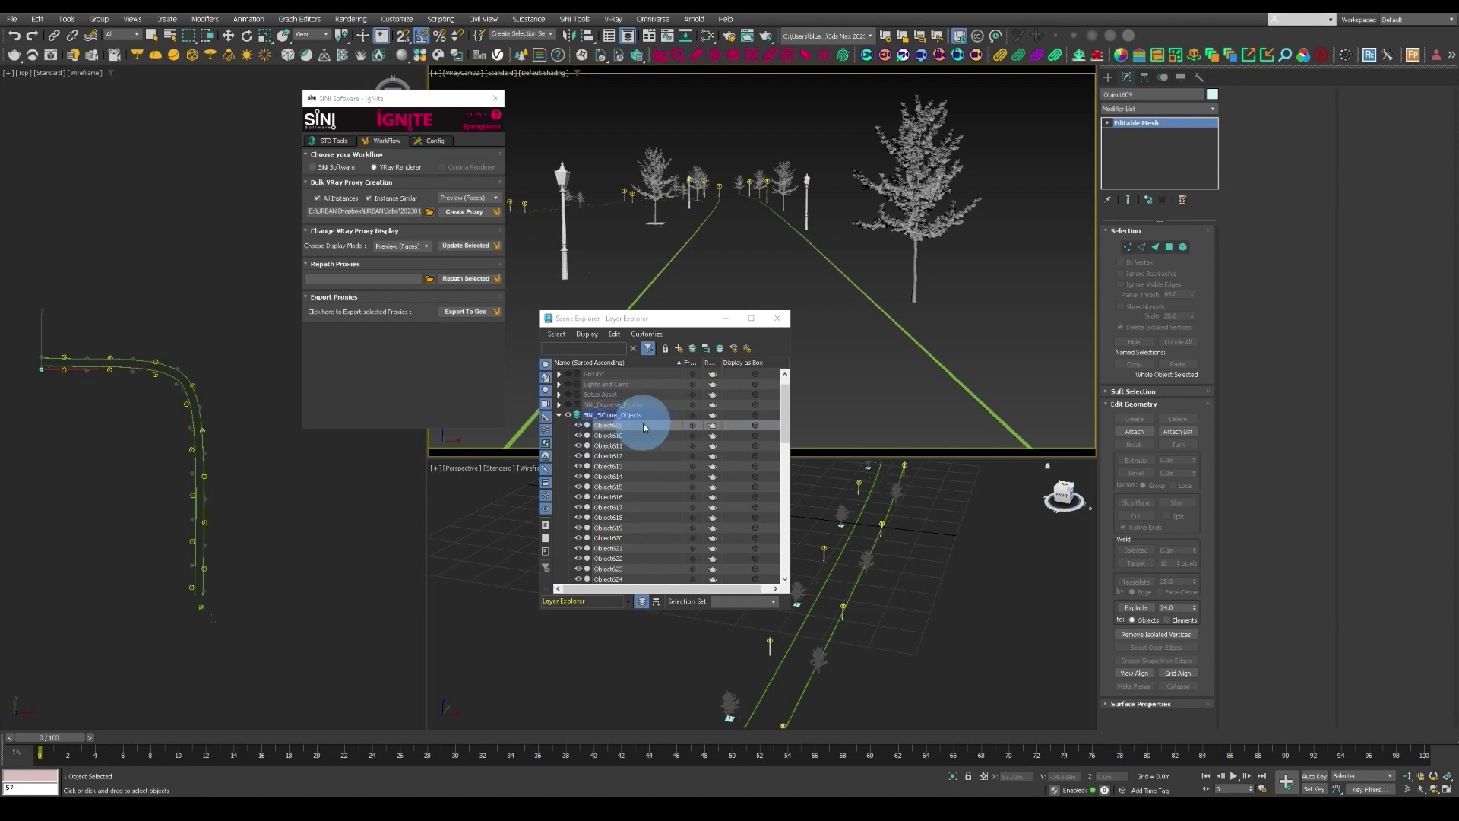
Select all the similar tree objects and rename them with the base name Trees_ in SiNi Ignite
click(331, 142)
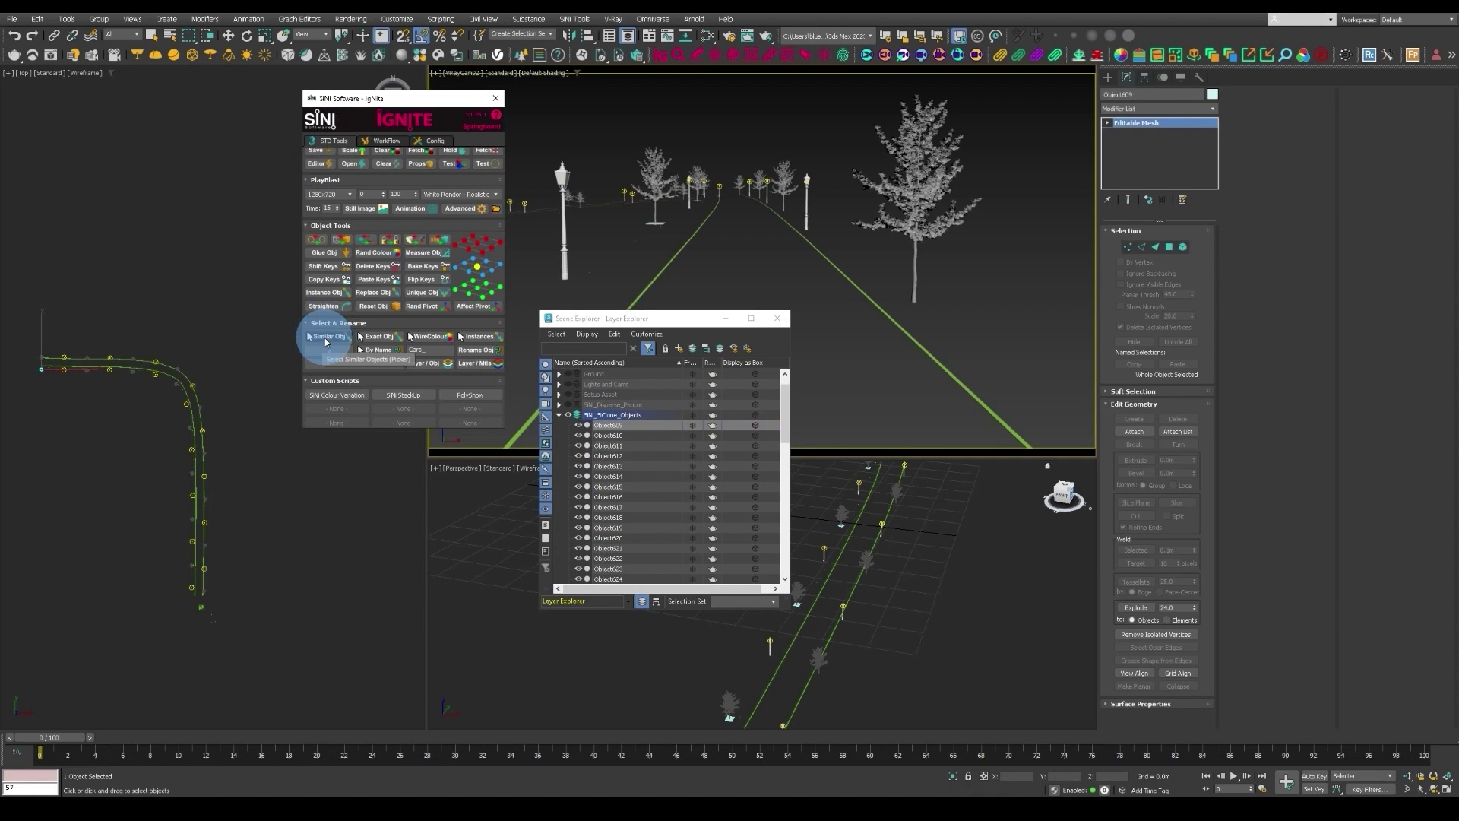
click(327, 336)
click(906, 192)
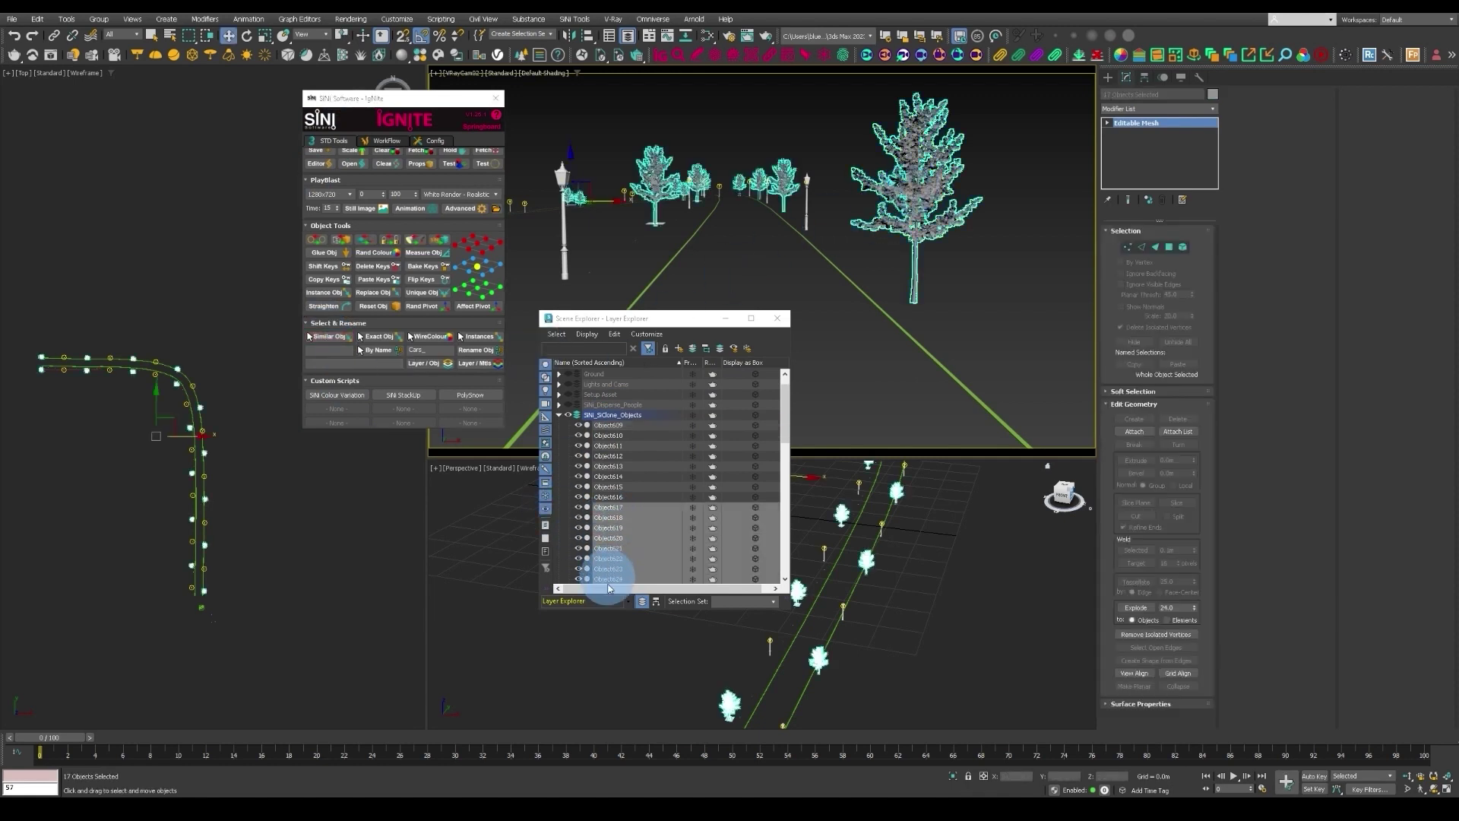
double_click(418, 350)
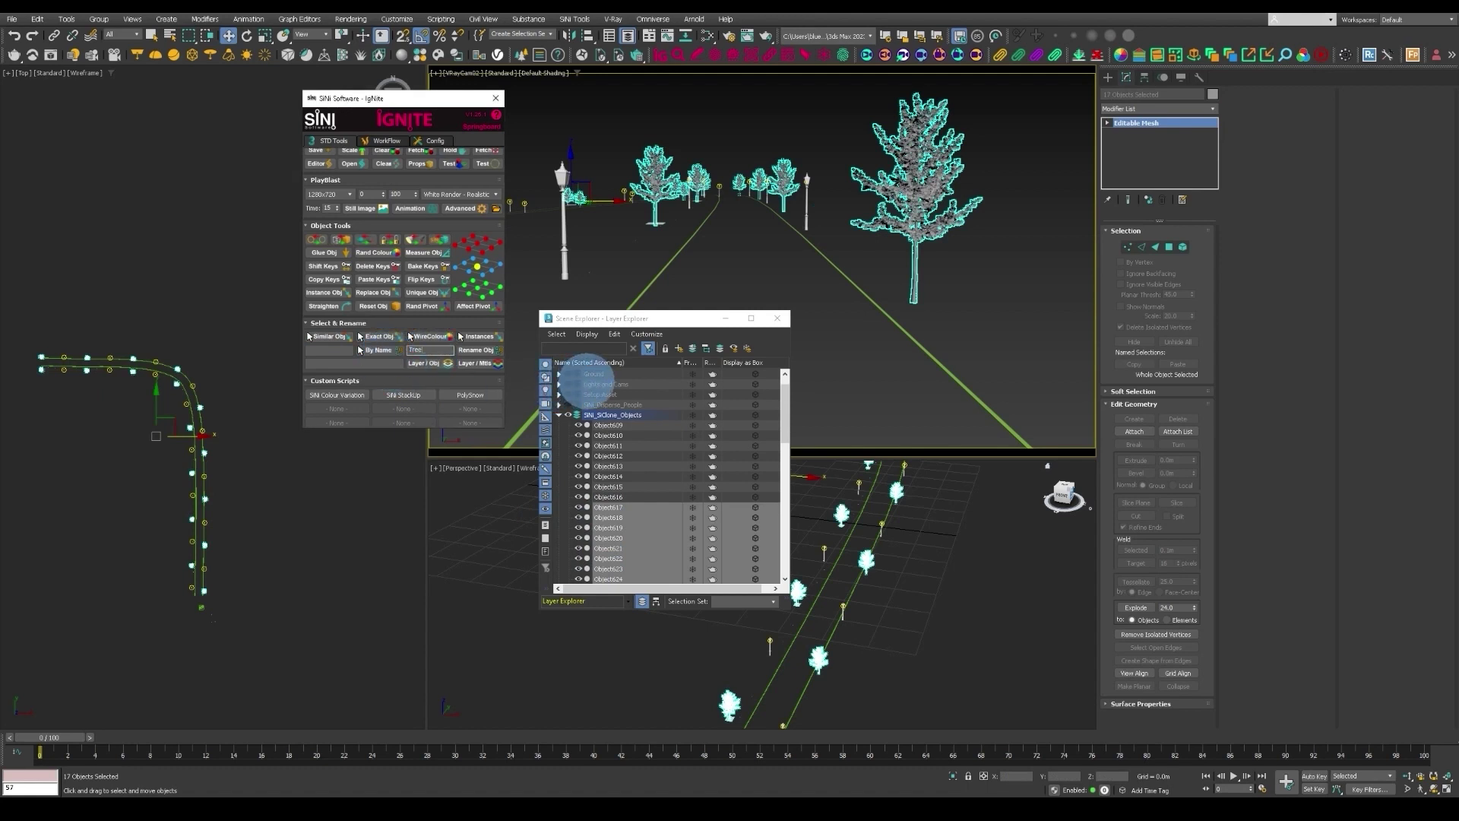
click(475, 349)
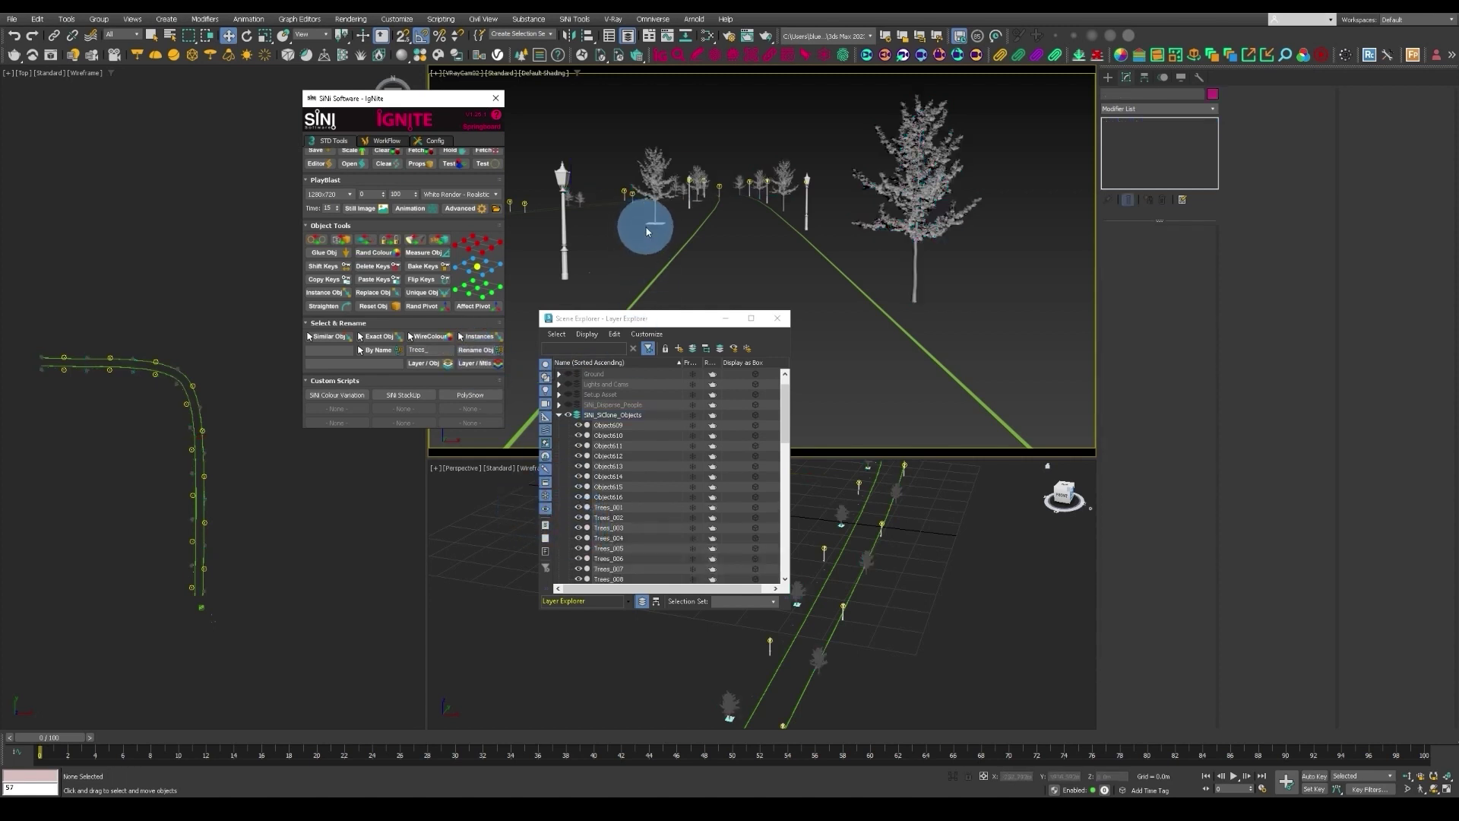
Select all the similar lamp posts and rename them with the base name Lamp post_
click(325, 335)
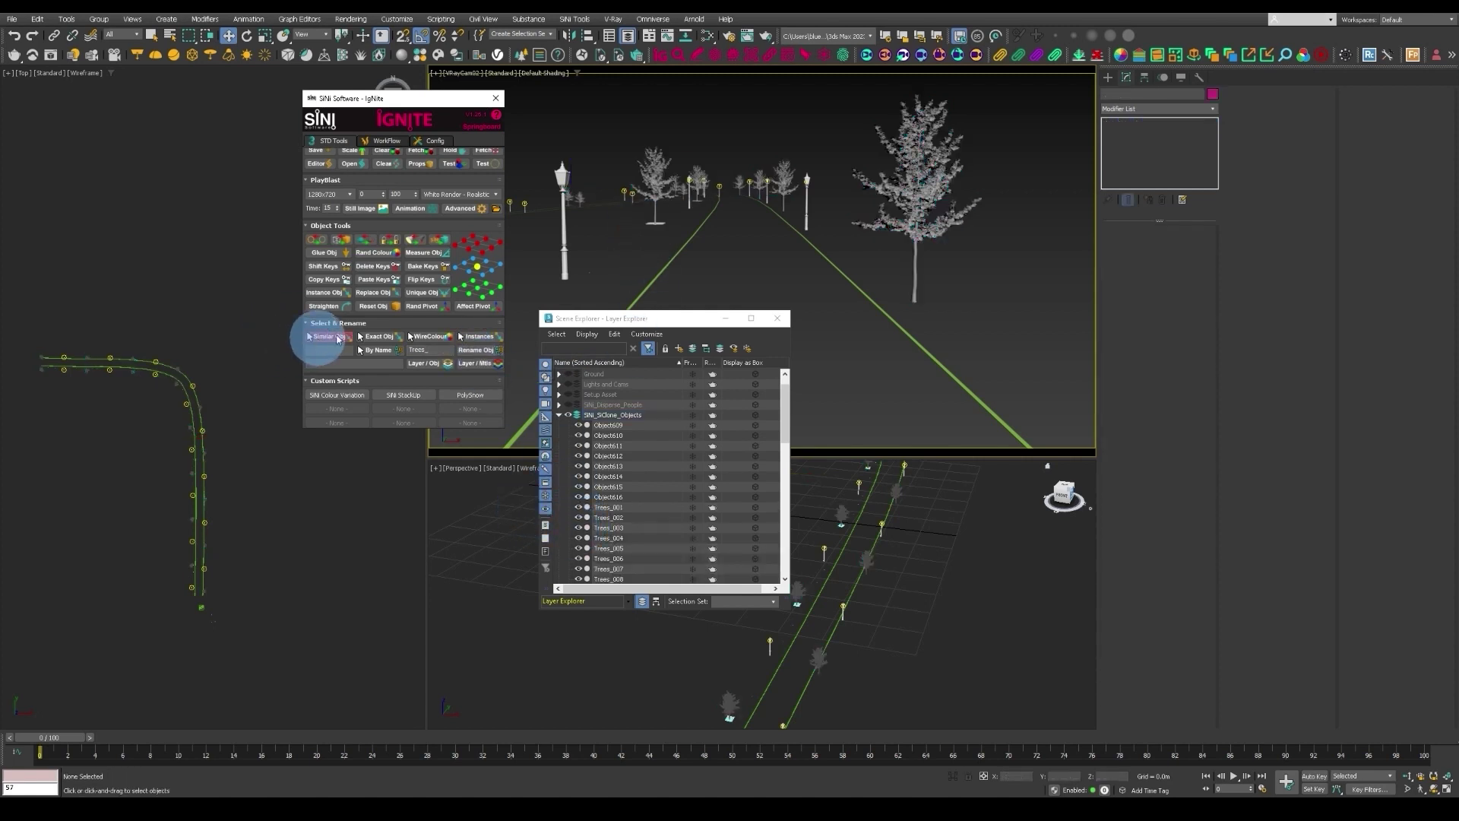
click(563, 257)
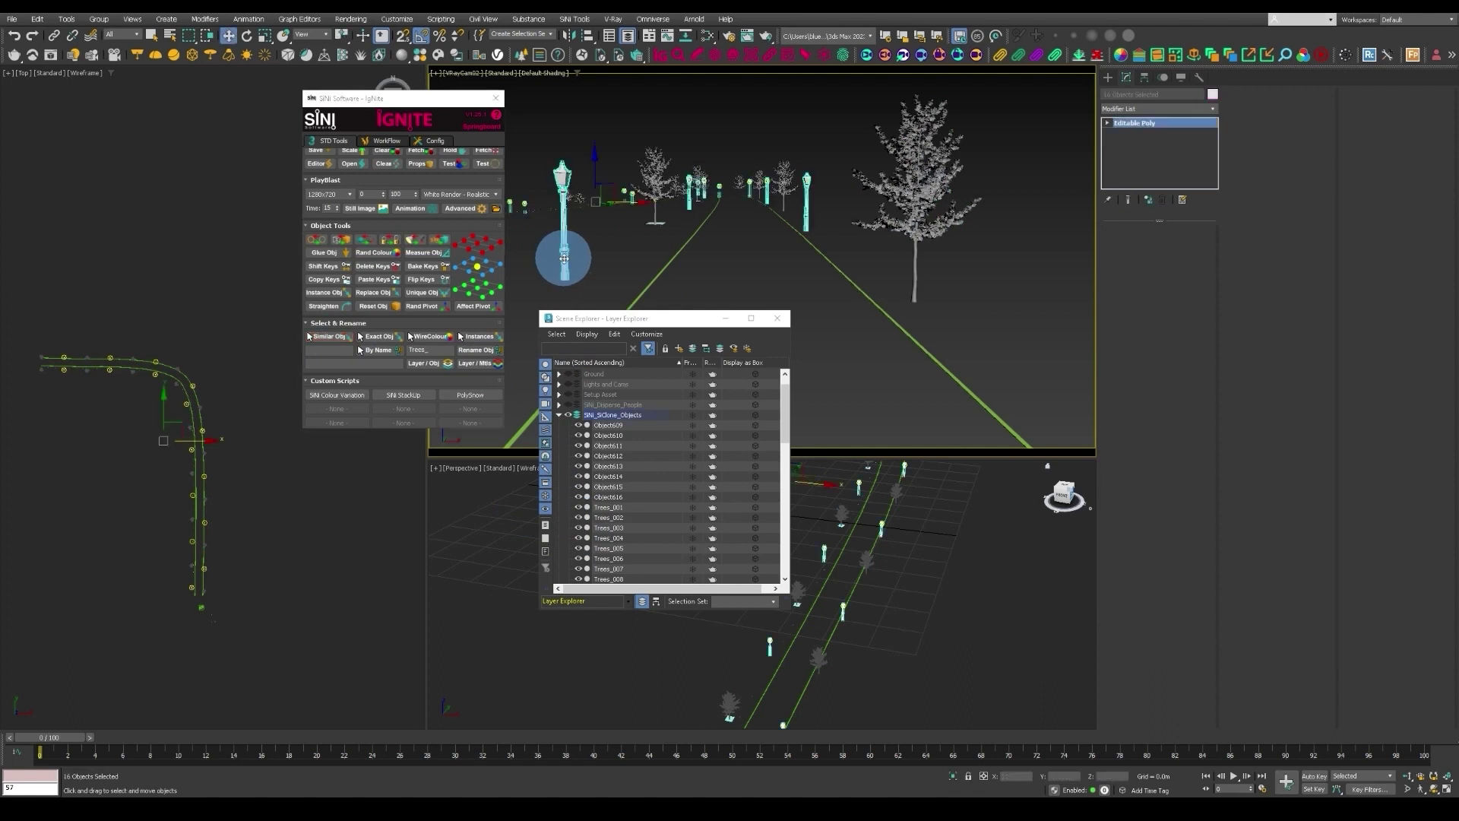
double_click(427, 349)
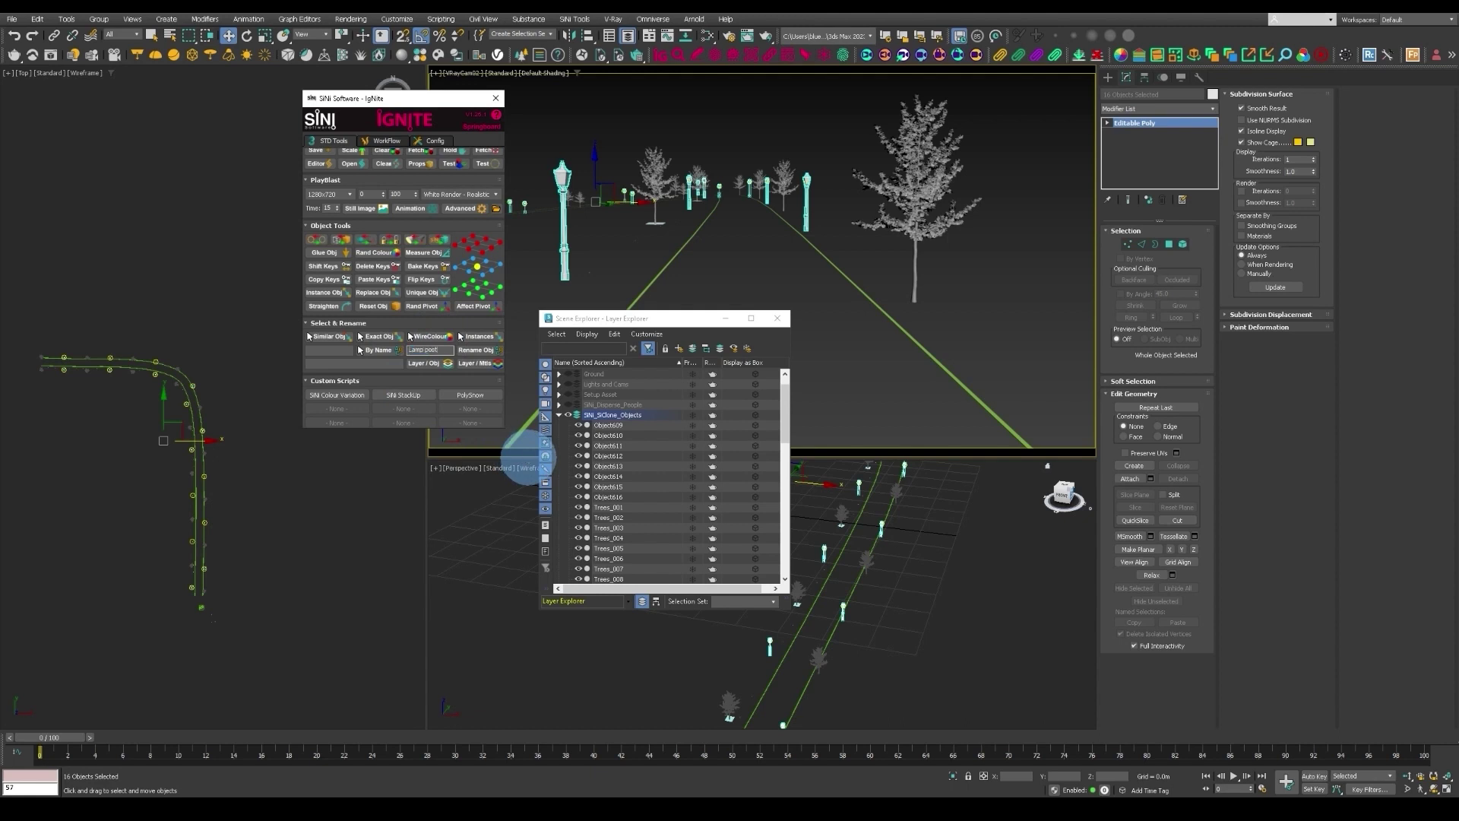
click(472, 352)
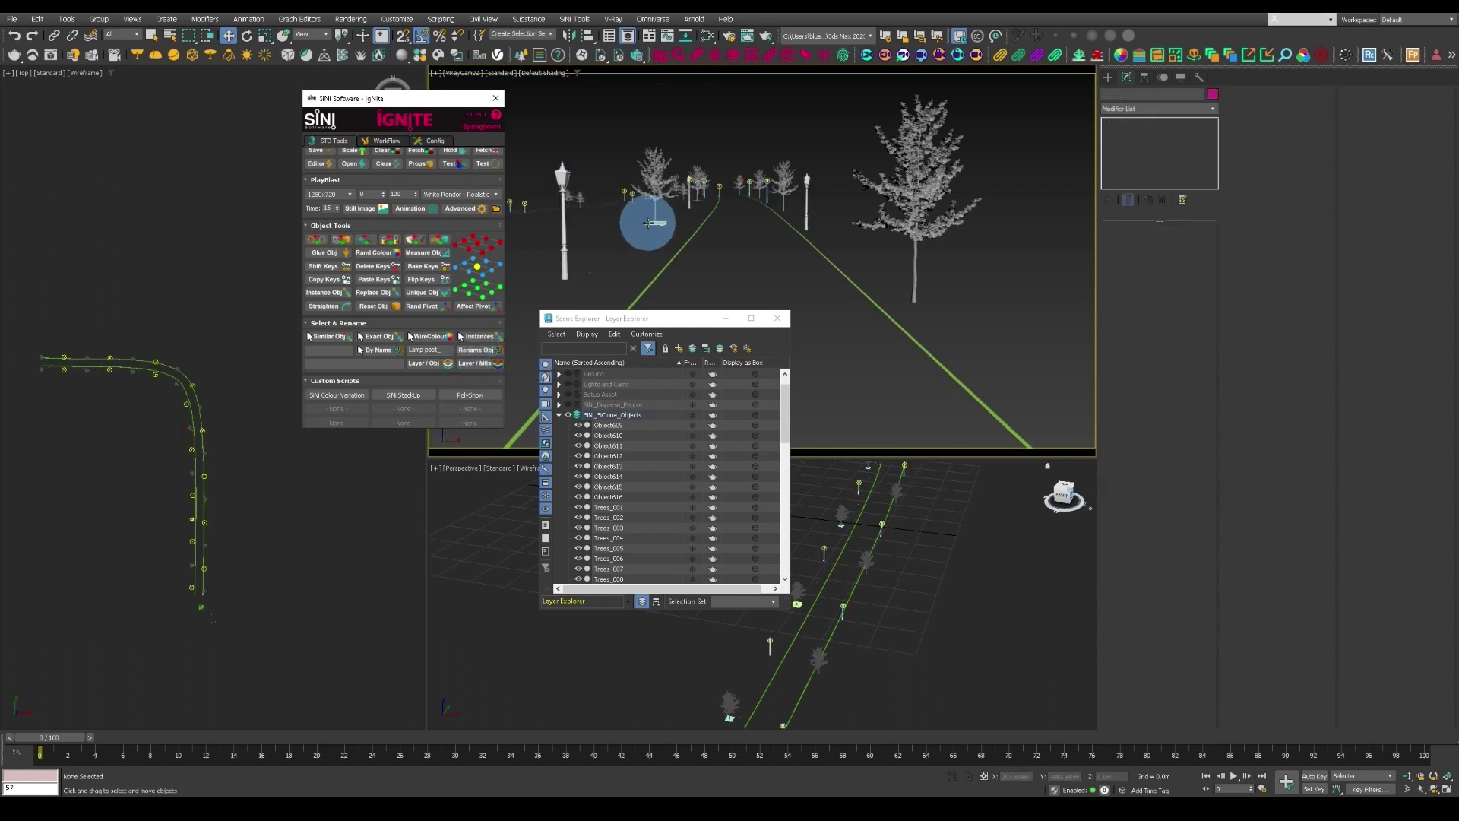
Select all the similar grilles at the tree bases and rename them with the base name Tree grill_
click(324, 337)
click(648, 225)
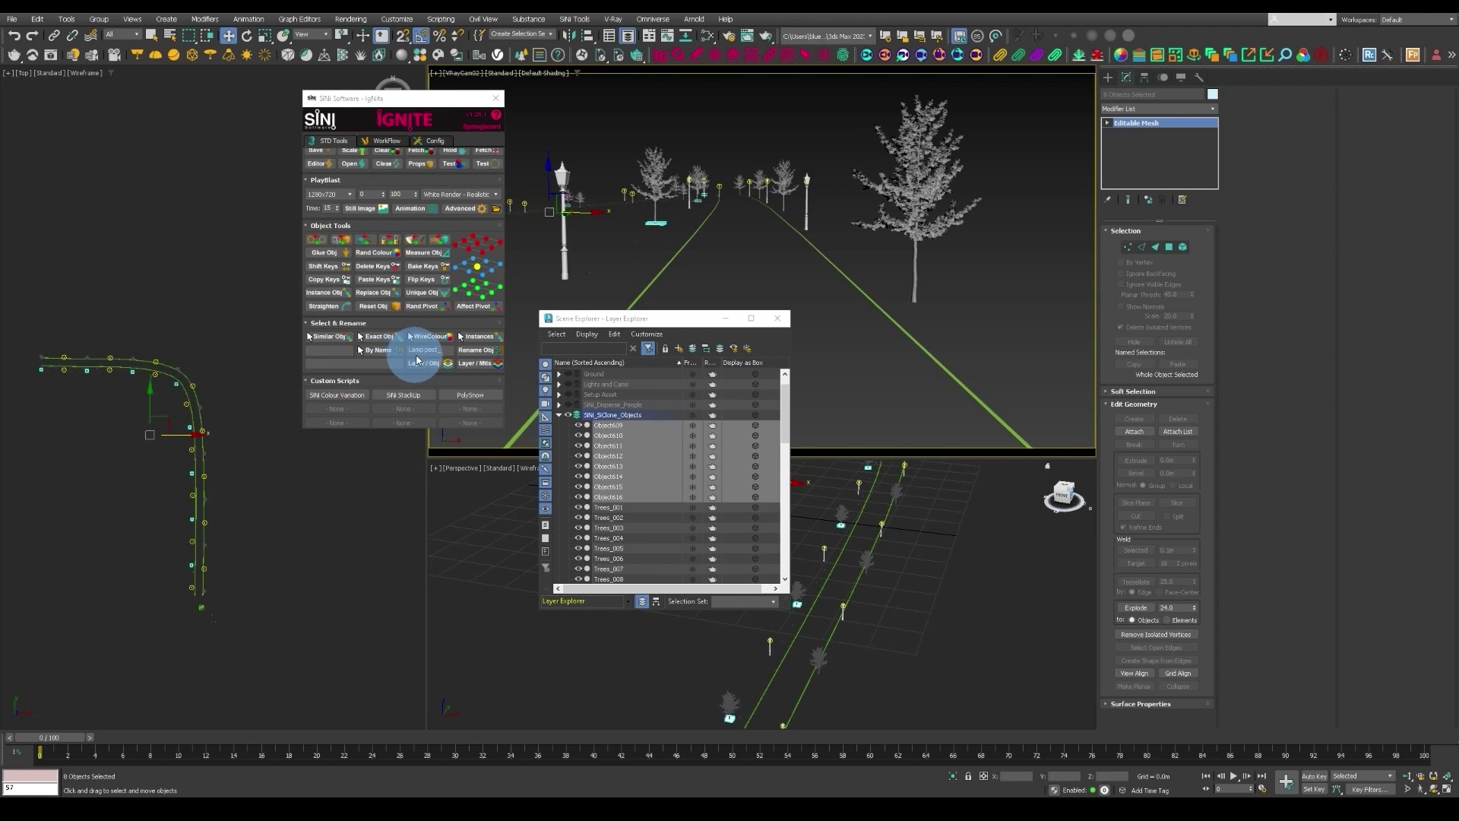
click(430, 350)
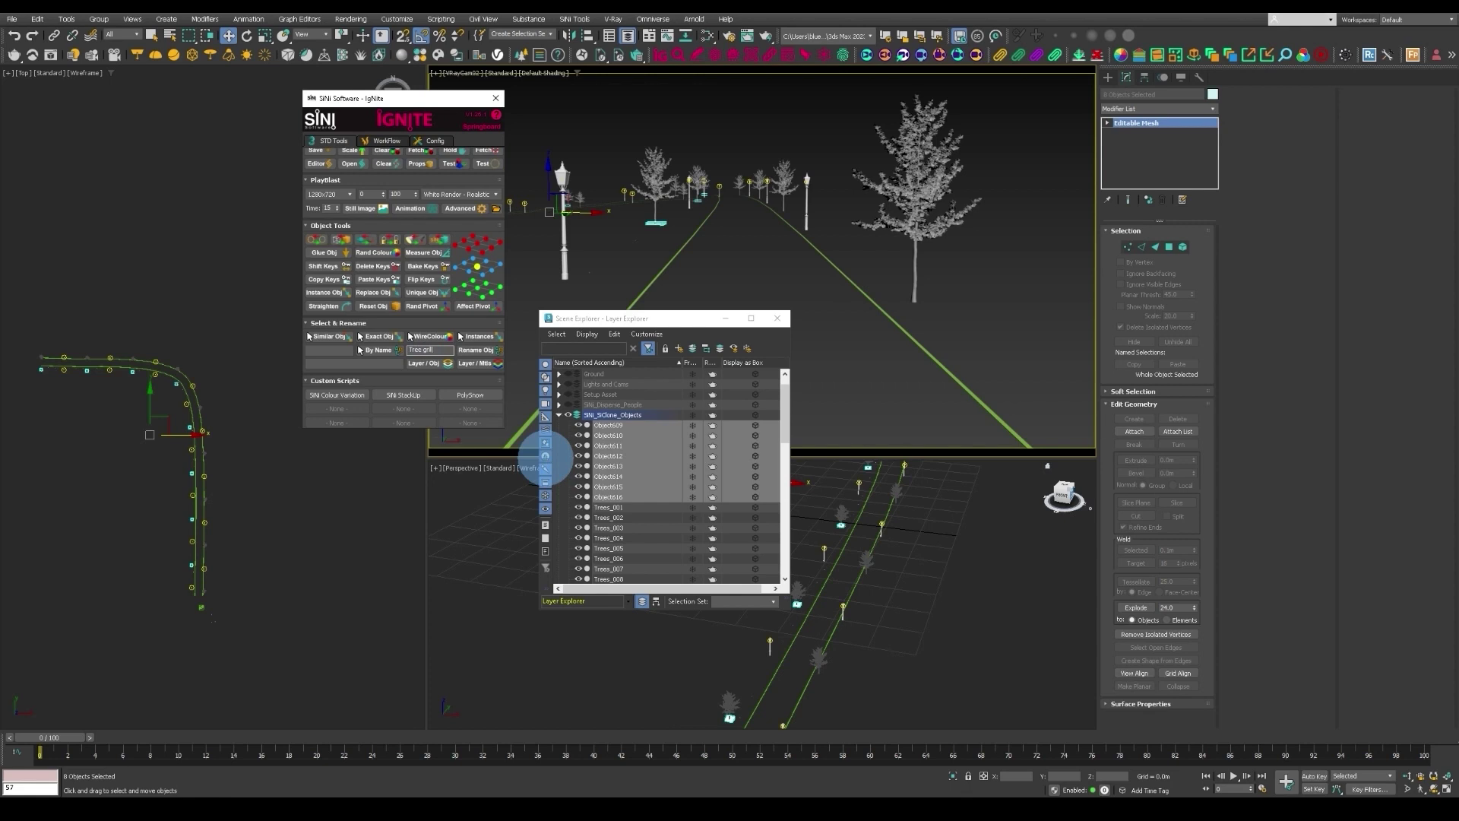
click(475, 350)
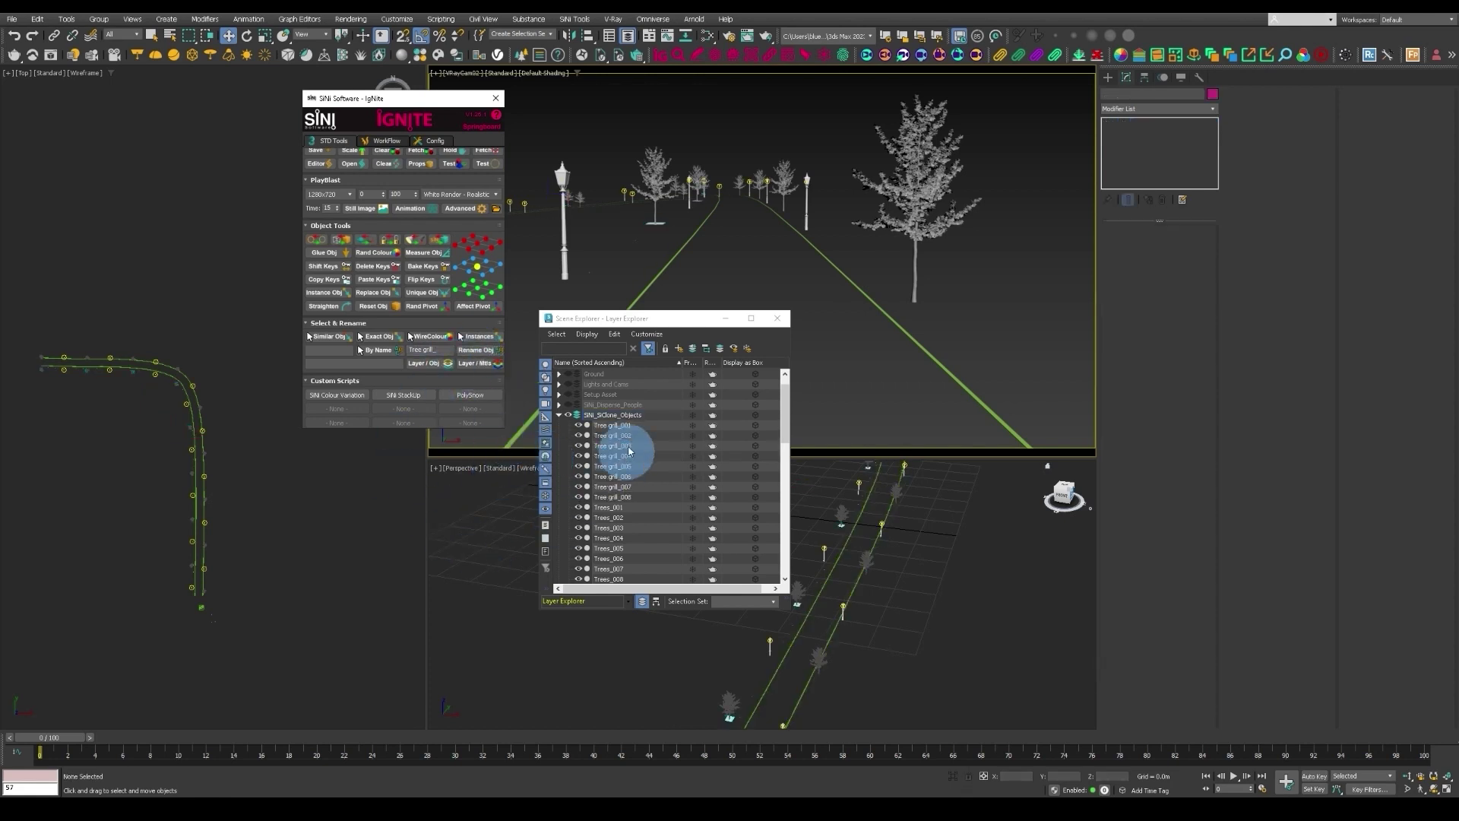
Select every tree grill, tree and lamp post object in the SiClone layer and bulk-convert them to VRay proxies with SiNi Ignite
click(613, 425)
scroll(612, 516, down, 4)
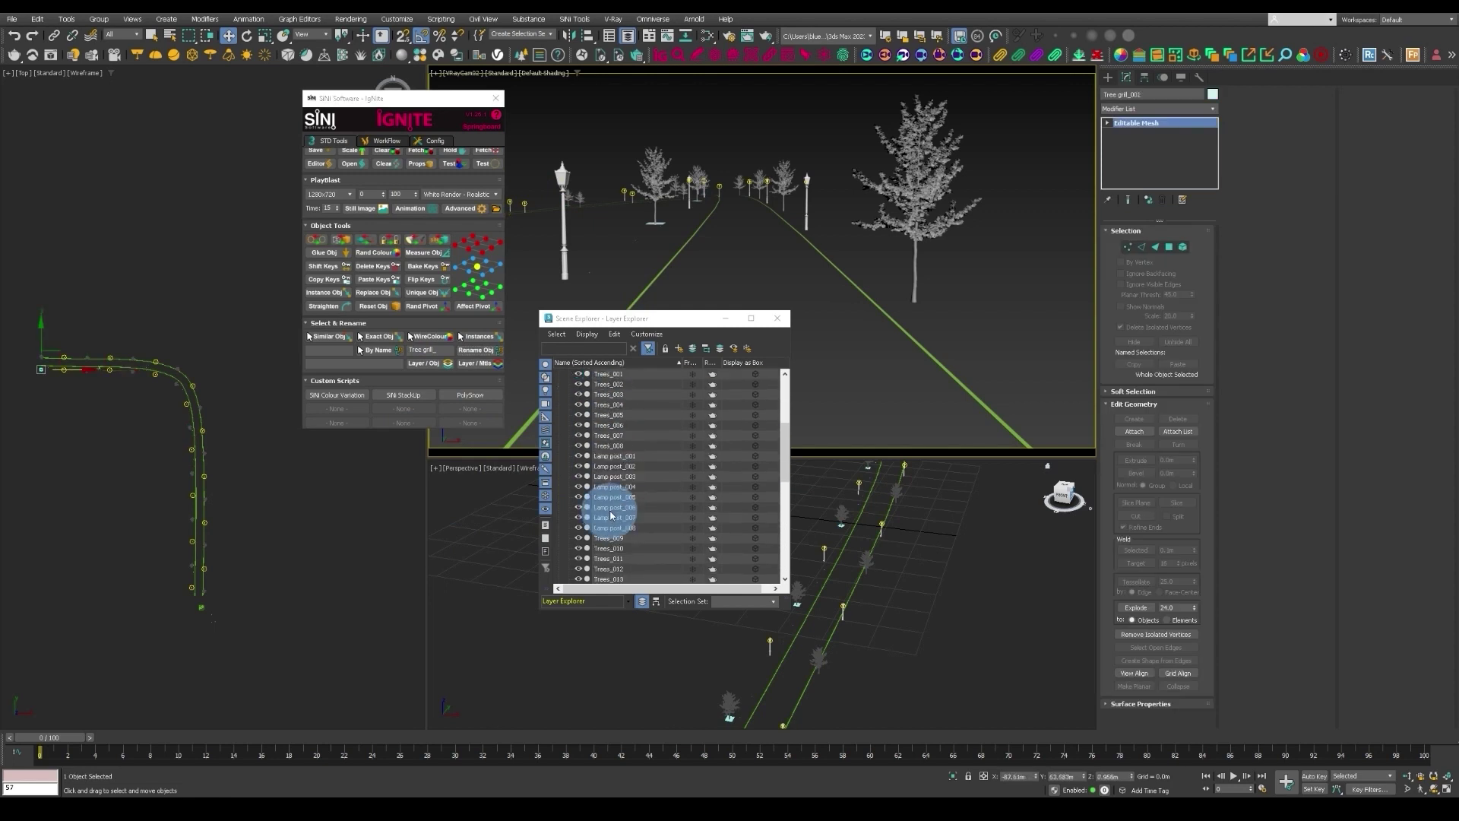
scroll(612, 516, down, 5)
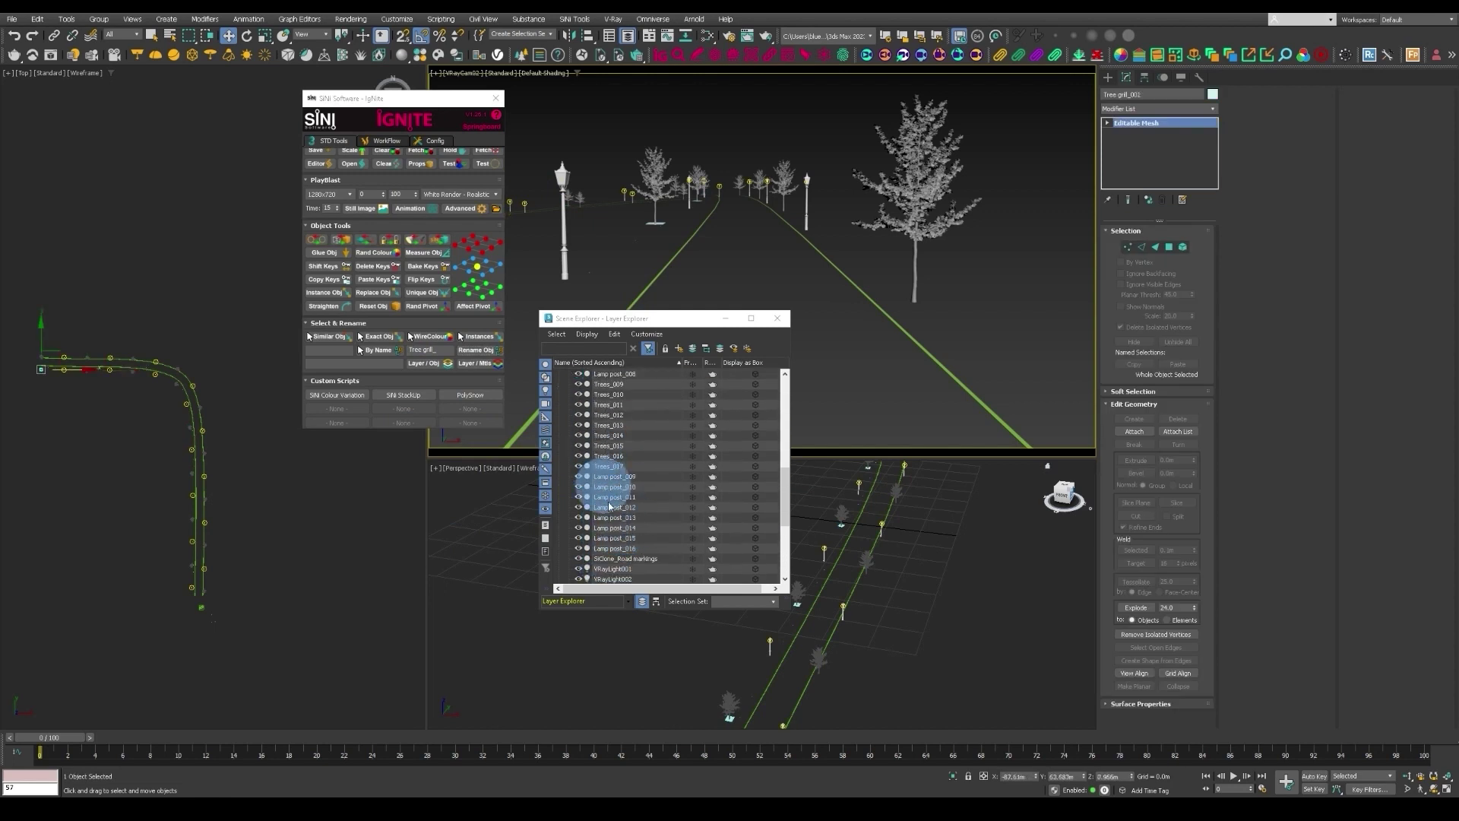
scroll(648, 548, down, 2)
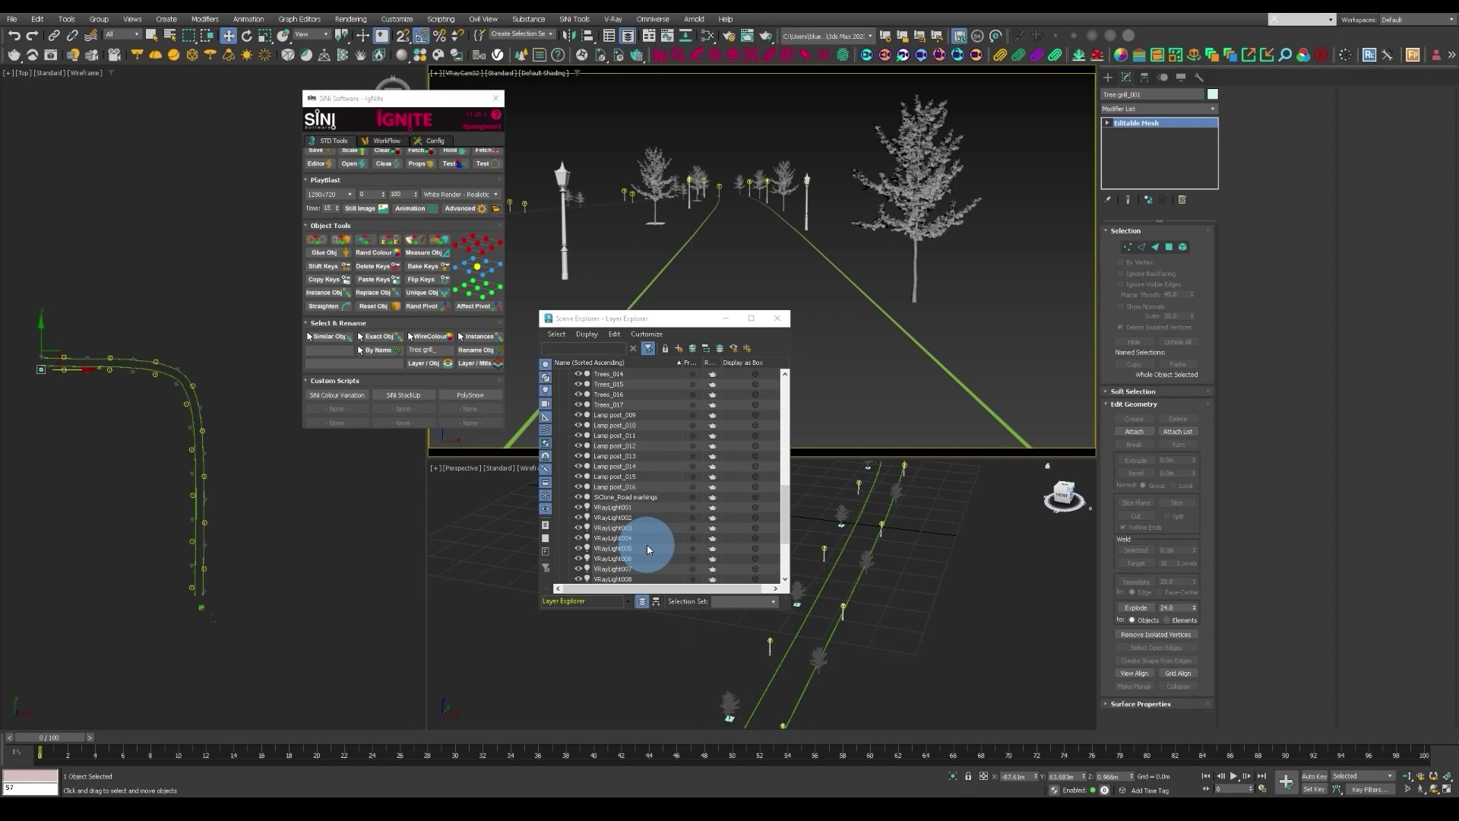
shift+click(614, 486)
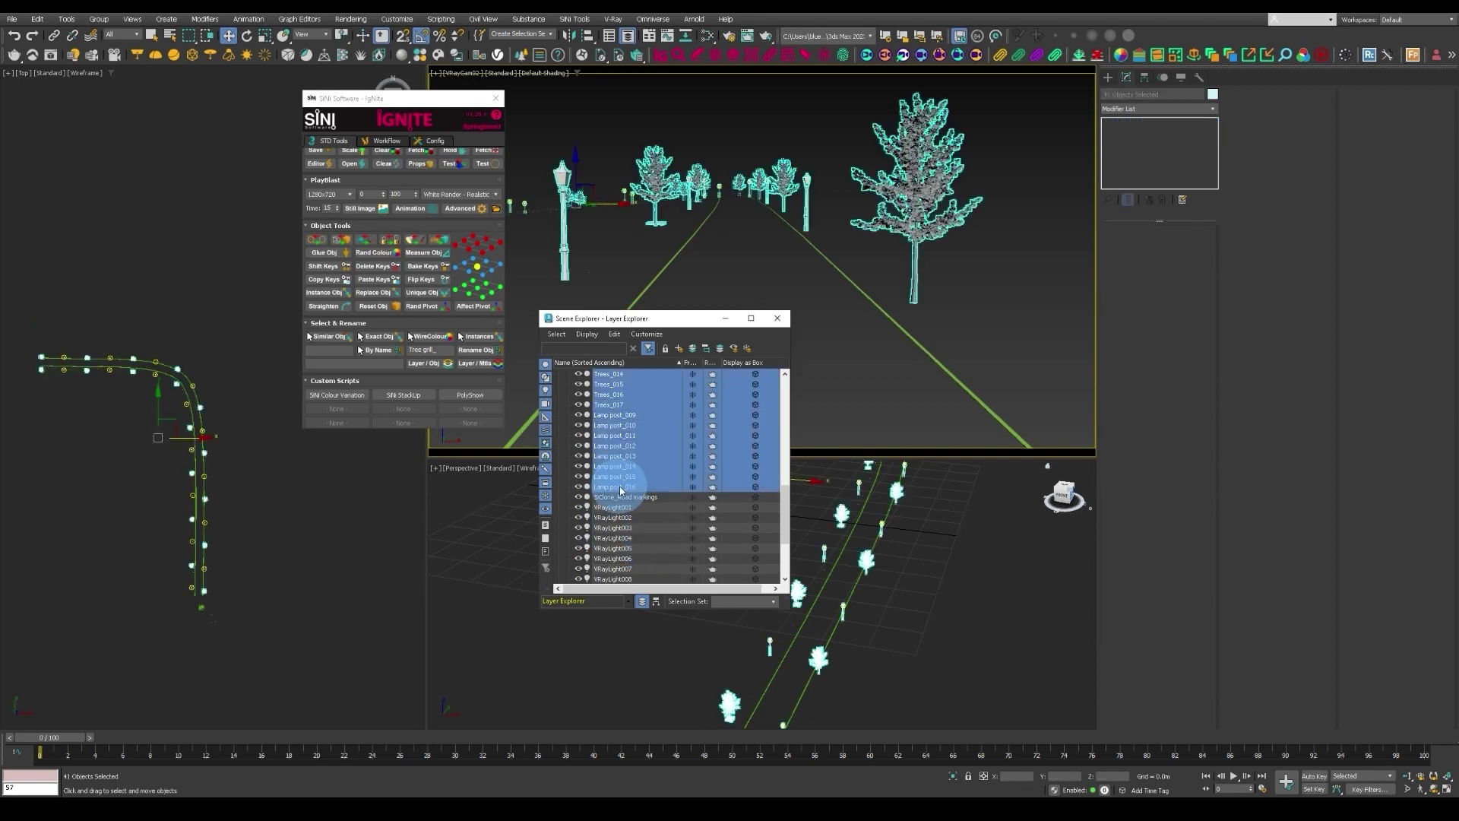
click(387, 141)
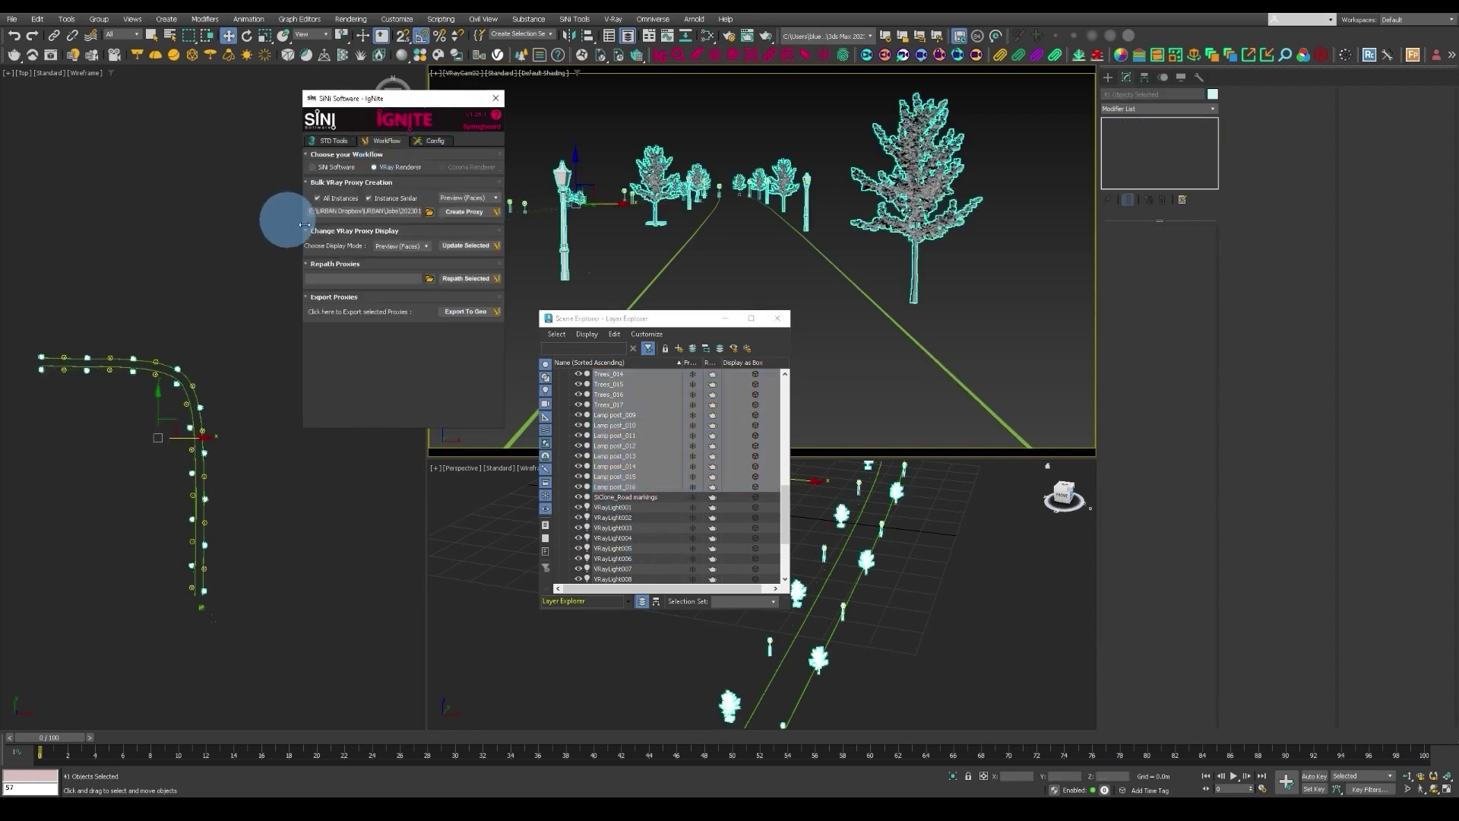
click(482, 212)
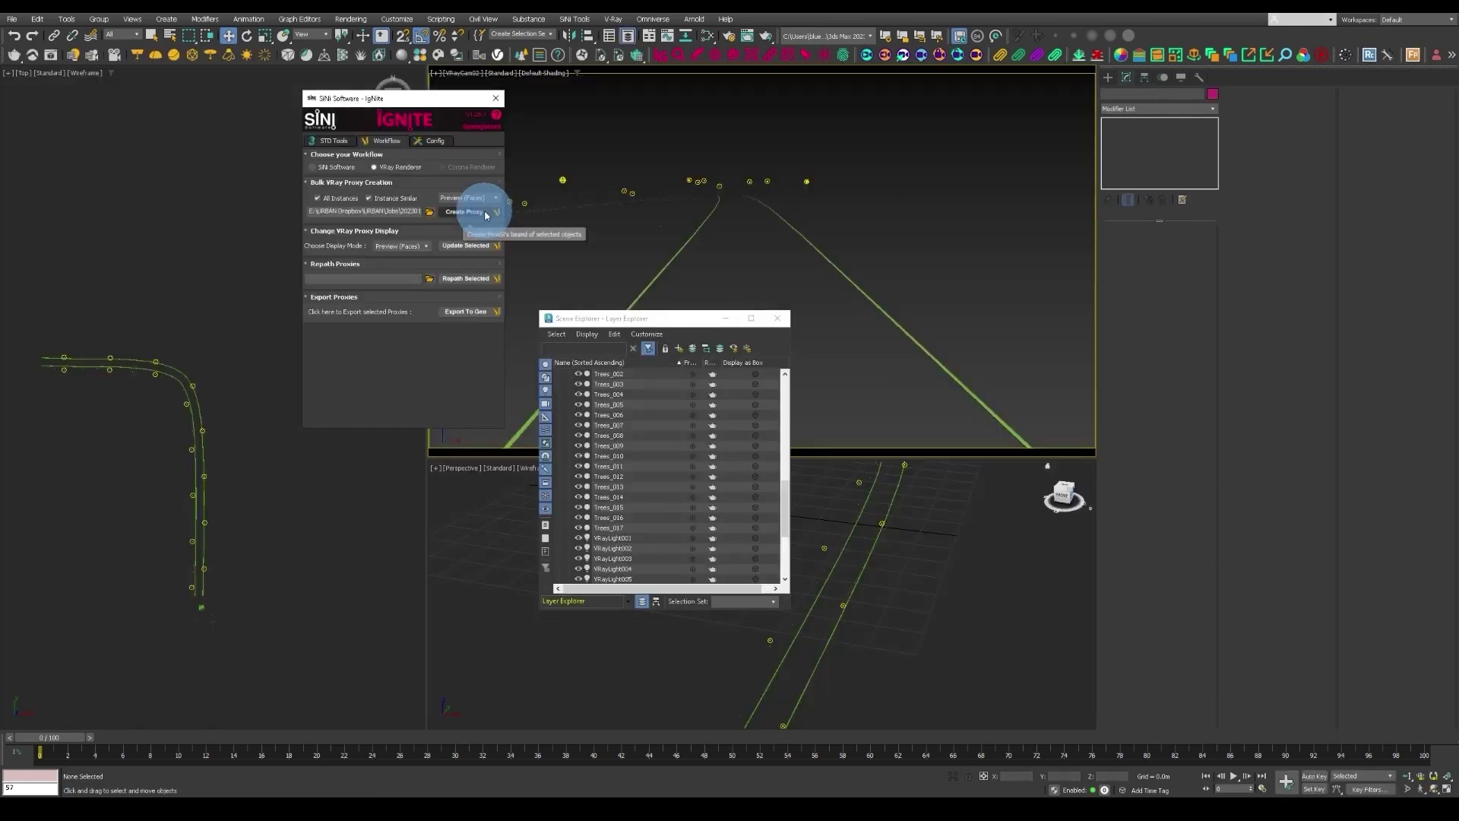
Set the proxy scale of Lamp post_001 to 1
scroll(653, 450, up, 10)
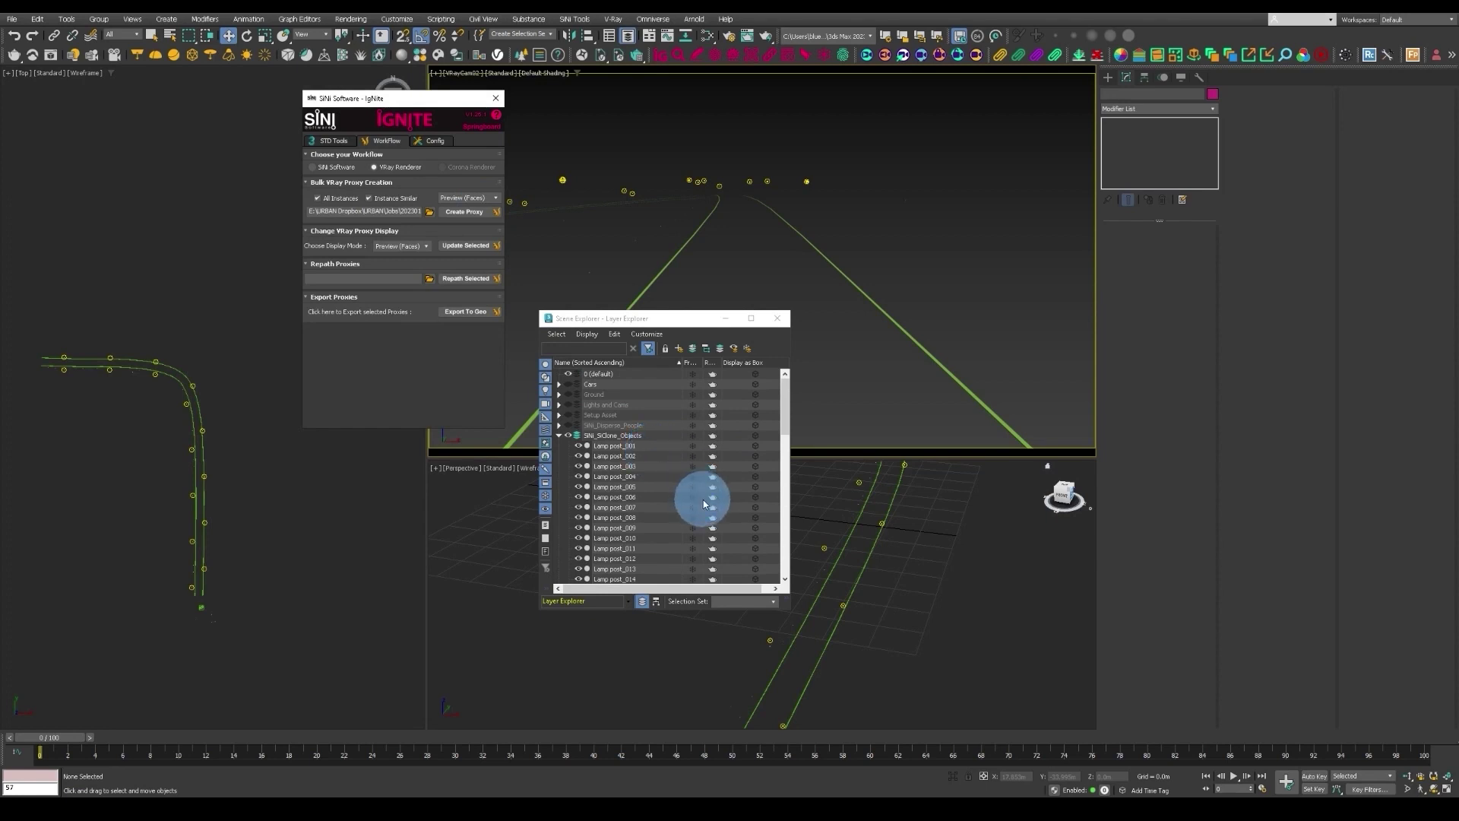
click(623, 446)
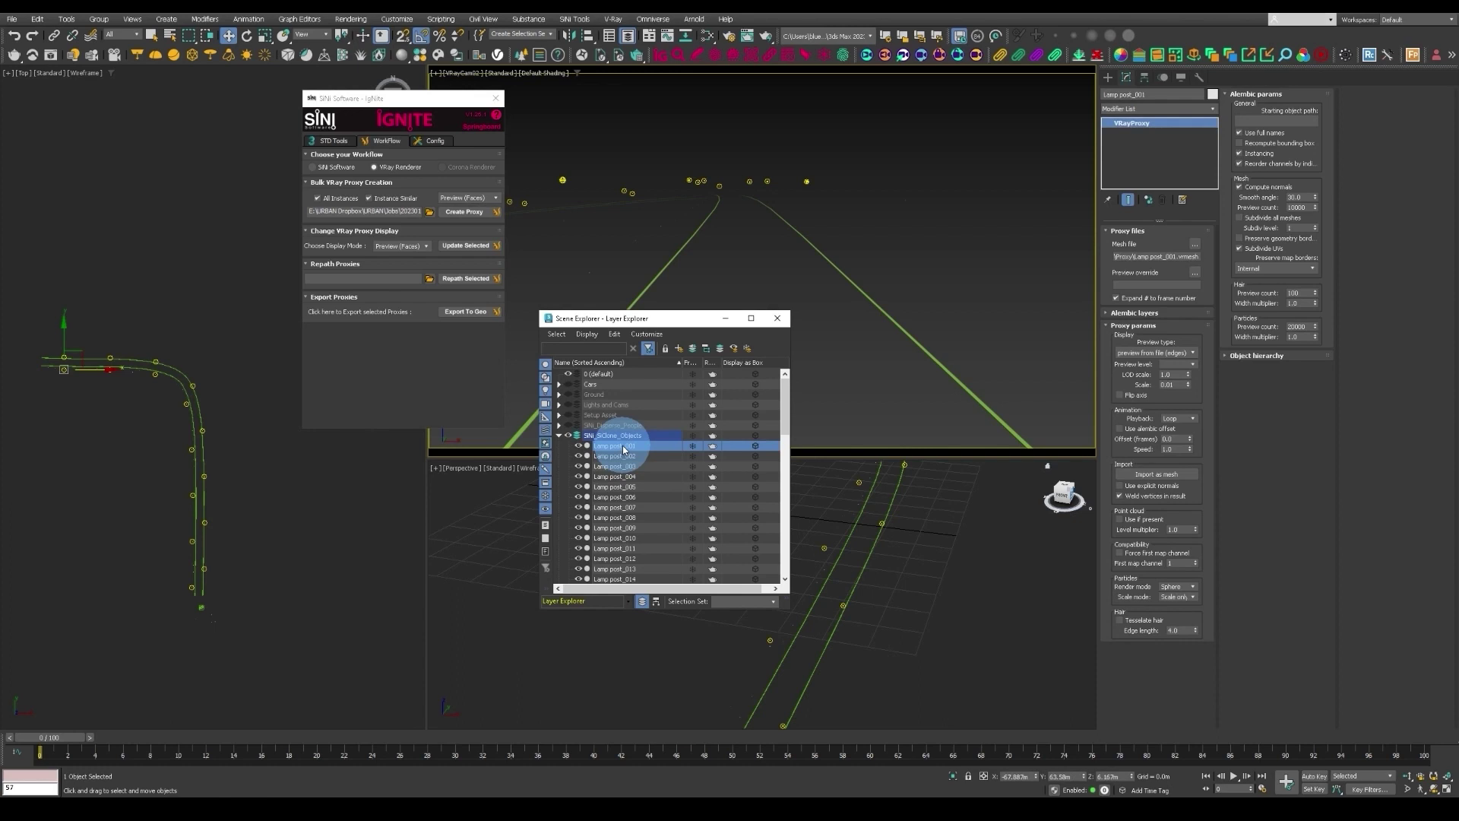
double_click(1170, 385)
text(1)
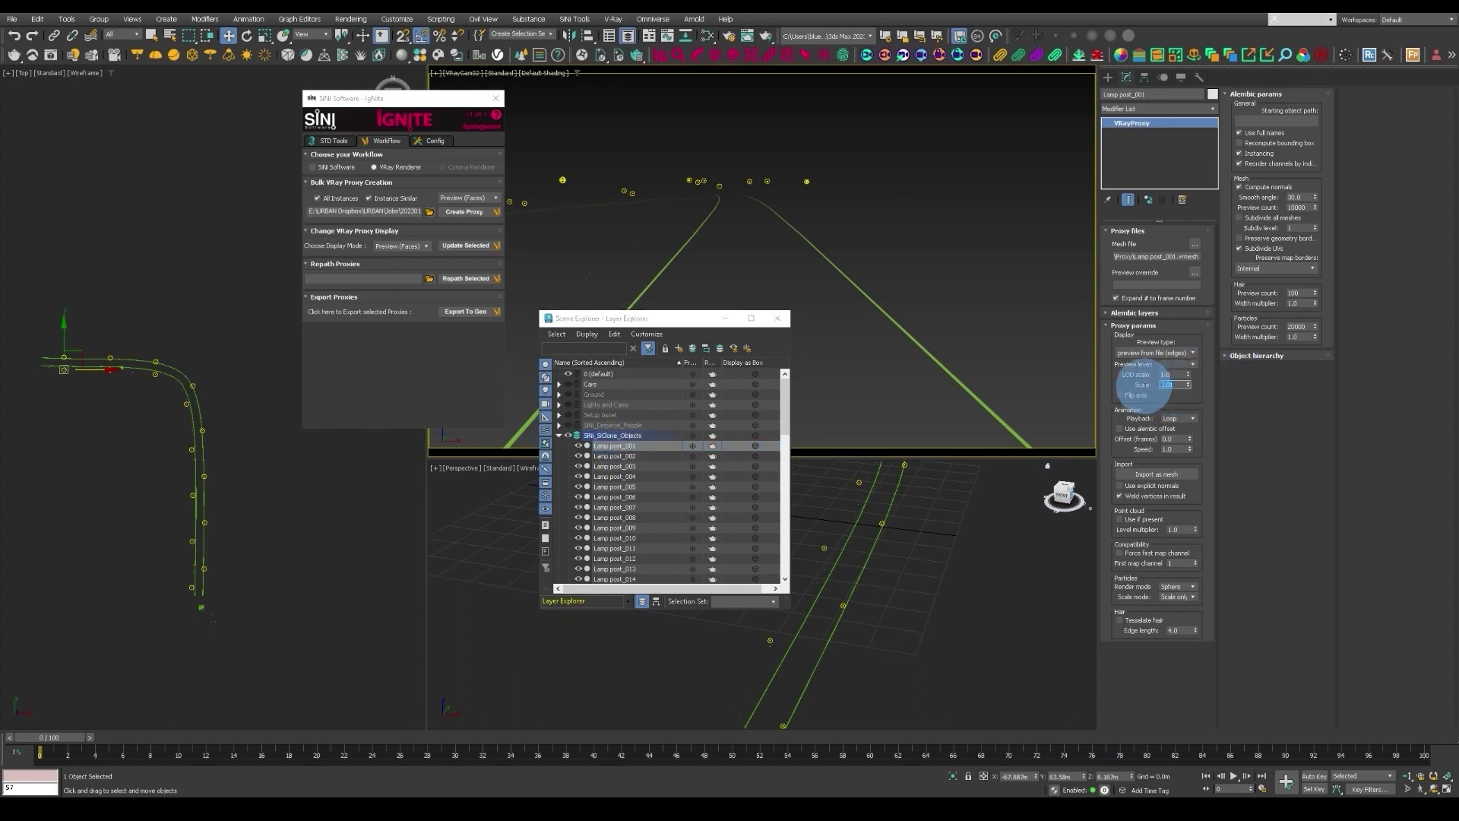
key(Return)
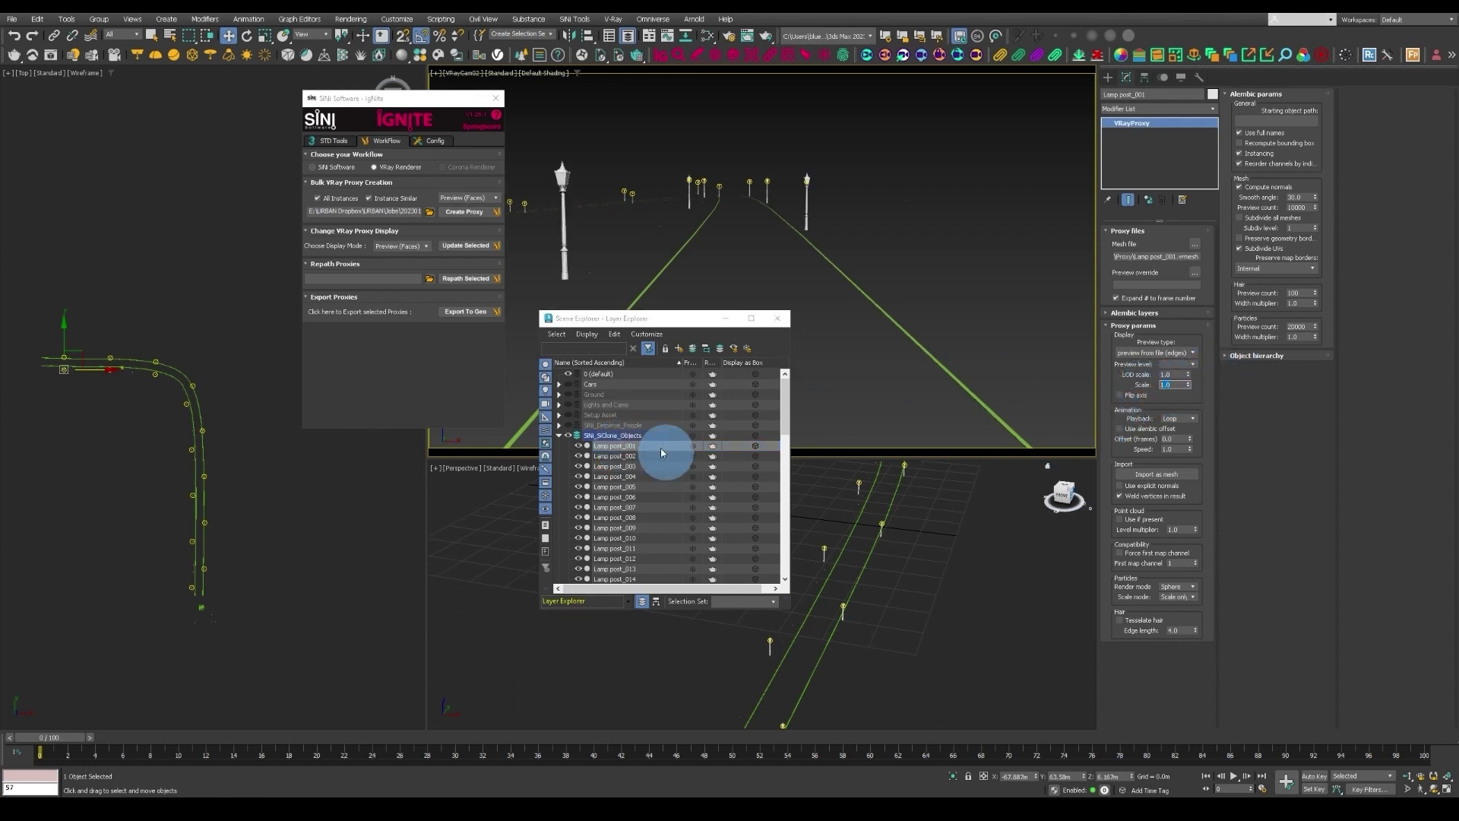
Set the proxy scale of the first tree grill proxy to 1
scroll(654, 505, down, 4)
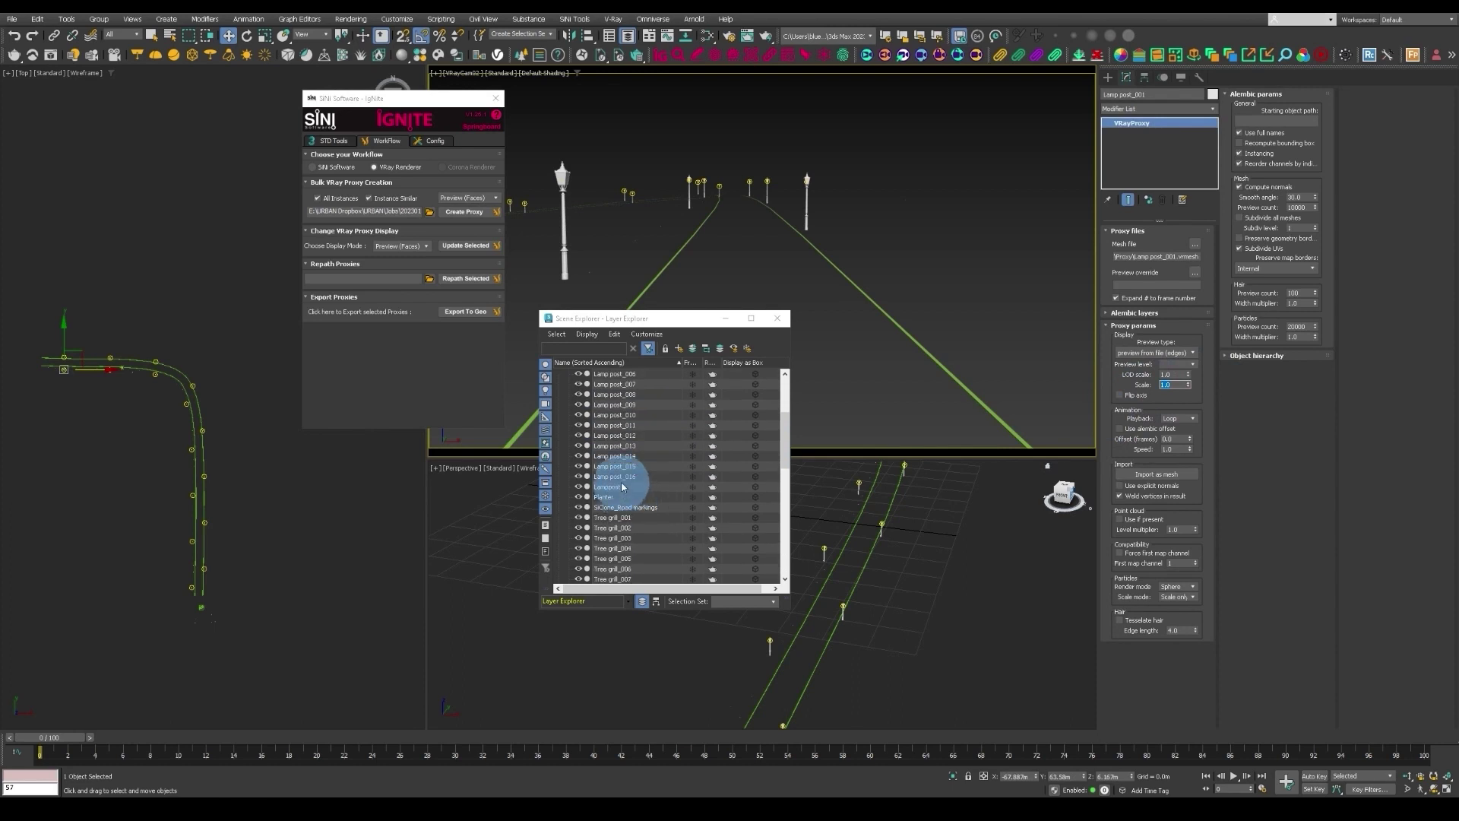
click(614, 518)
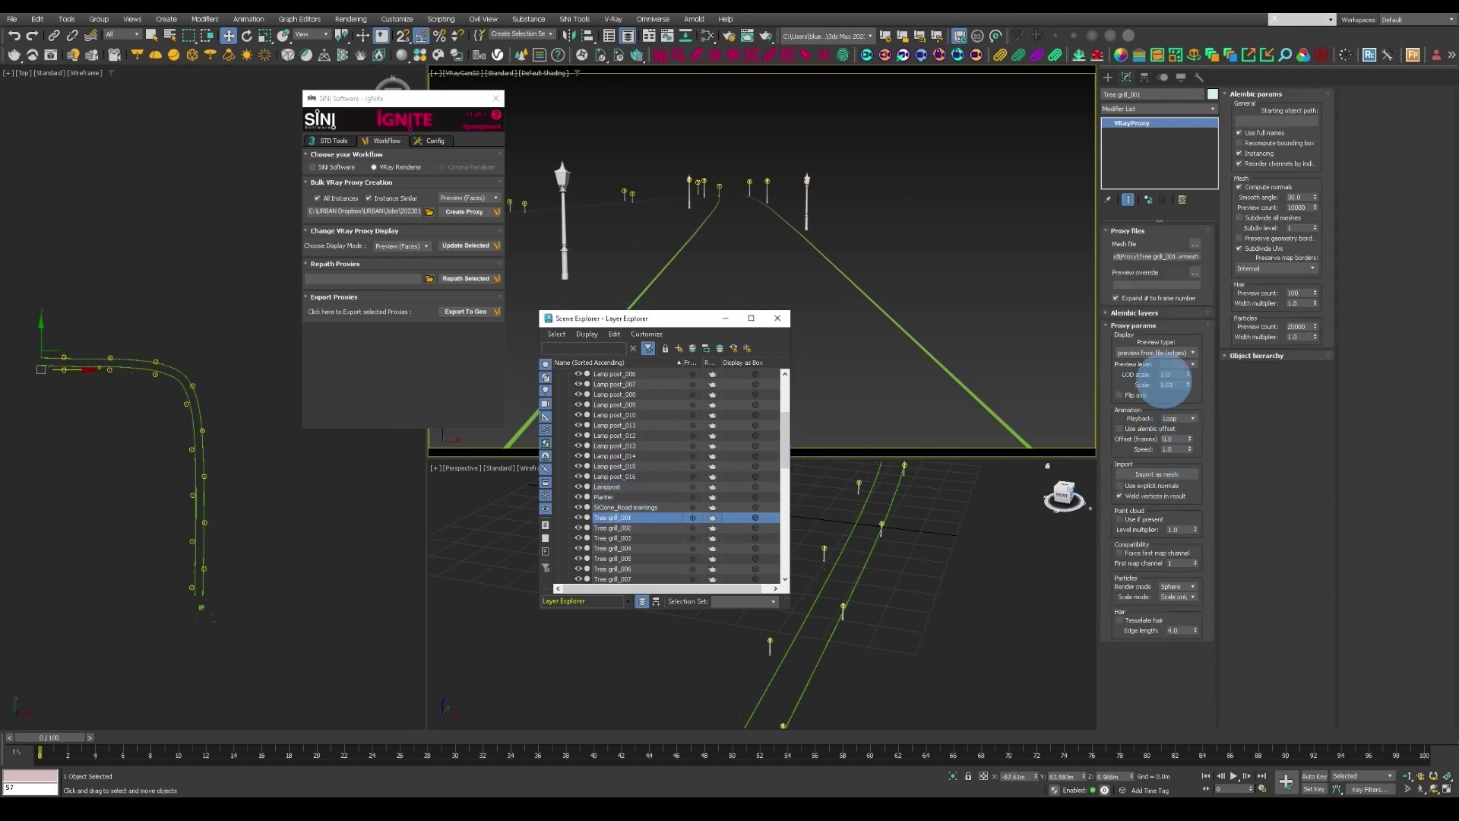
double_click(1174, 385)
text(1)
key(Return)
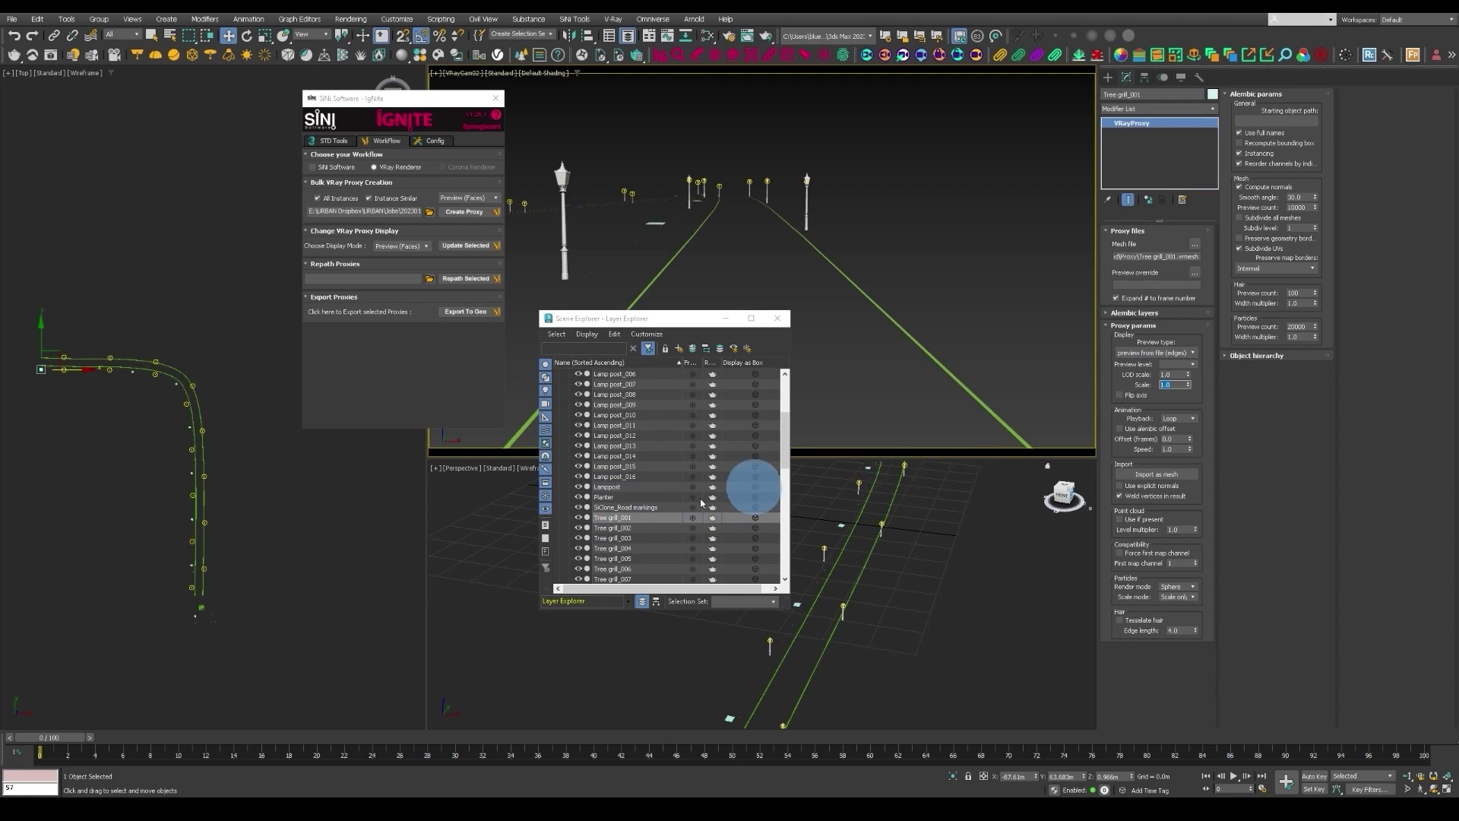
Set the proxy scale of Trees_001 to 1
scroll(609, 536, down, 5)
click(612, 459)
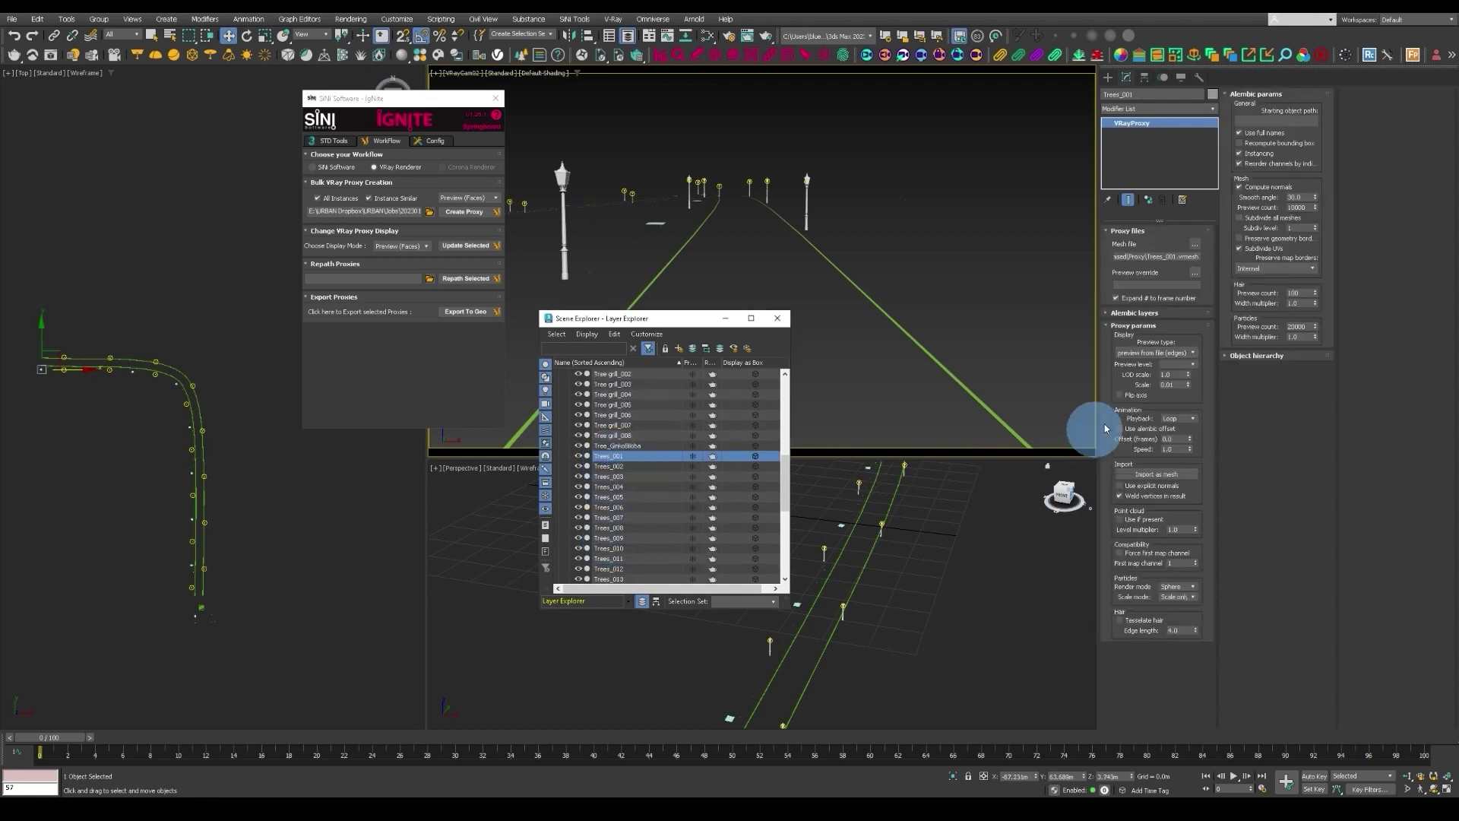
text(1)
key(Return)
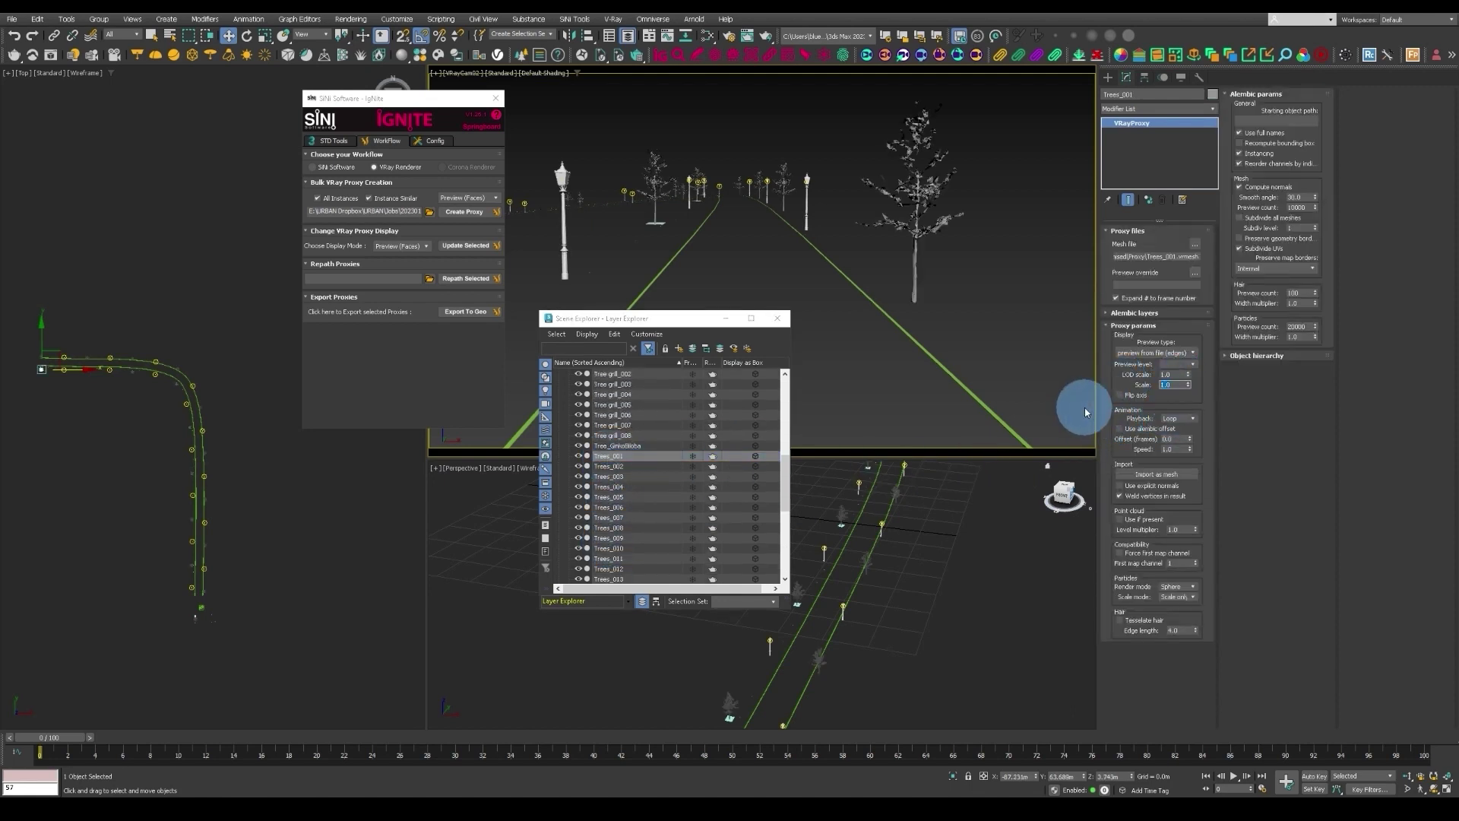
Collapse the SiClone objects layer and unhide the SiNi_Disperse_People, Ground and StackUp_Buildings layers
scroll(644, 517, down, 5)
click(620, 487)
scroll(632, 526, up, 2)
scroll(630, 524, up, 15)
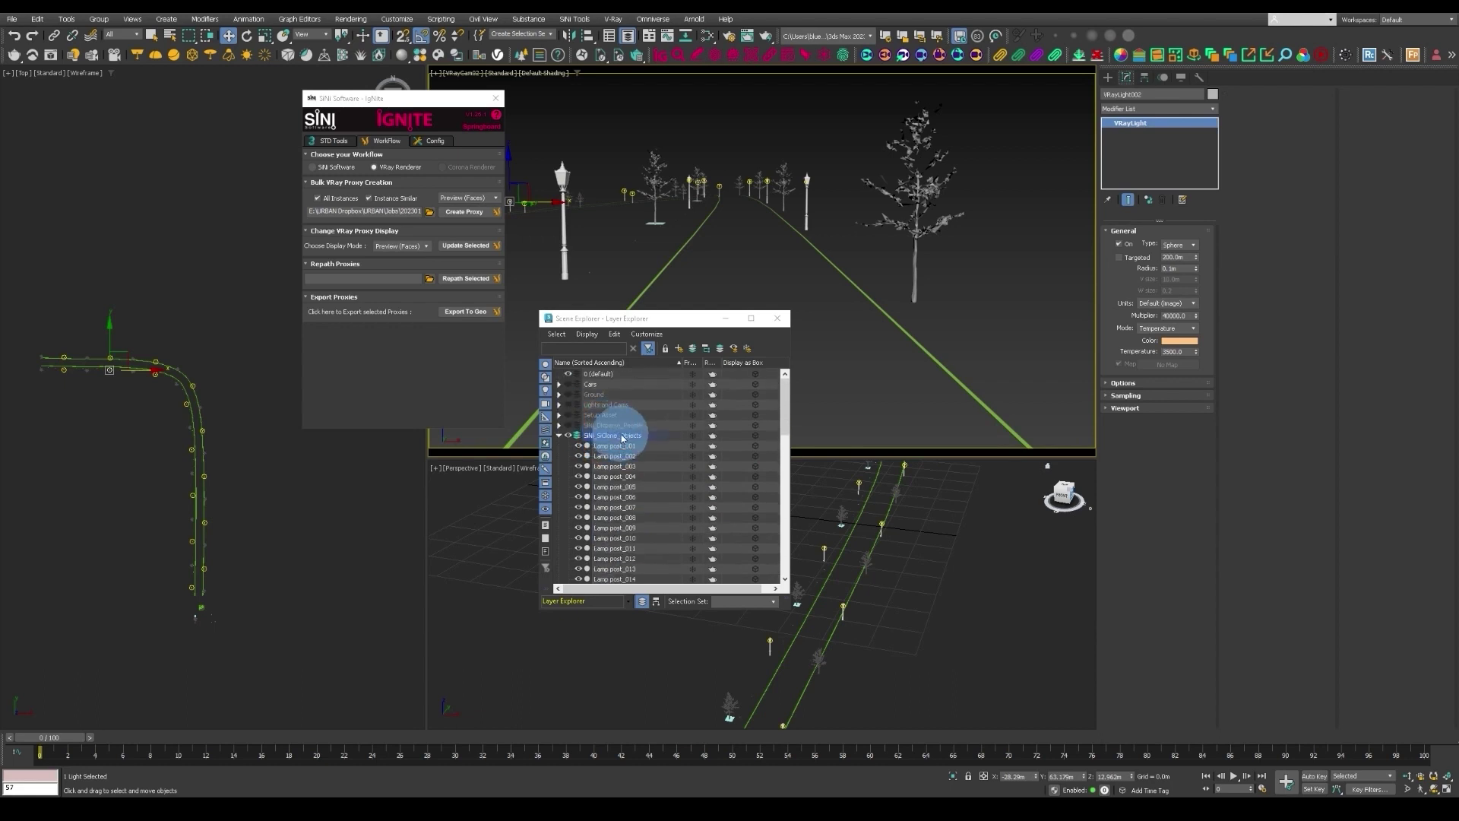
click(560, 435)
click(569, 426)
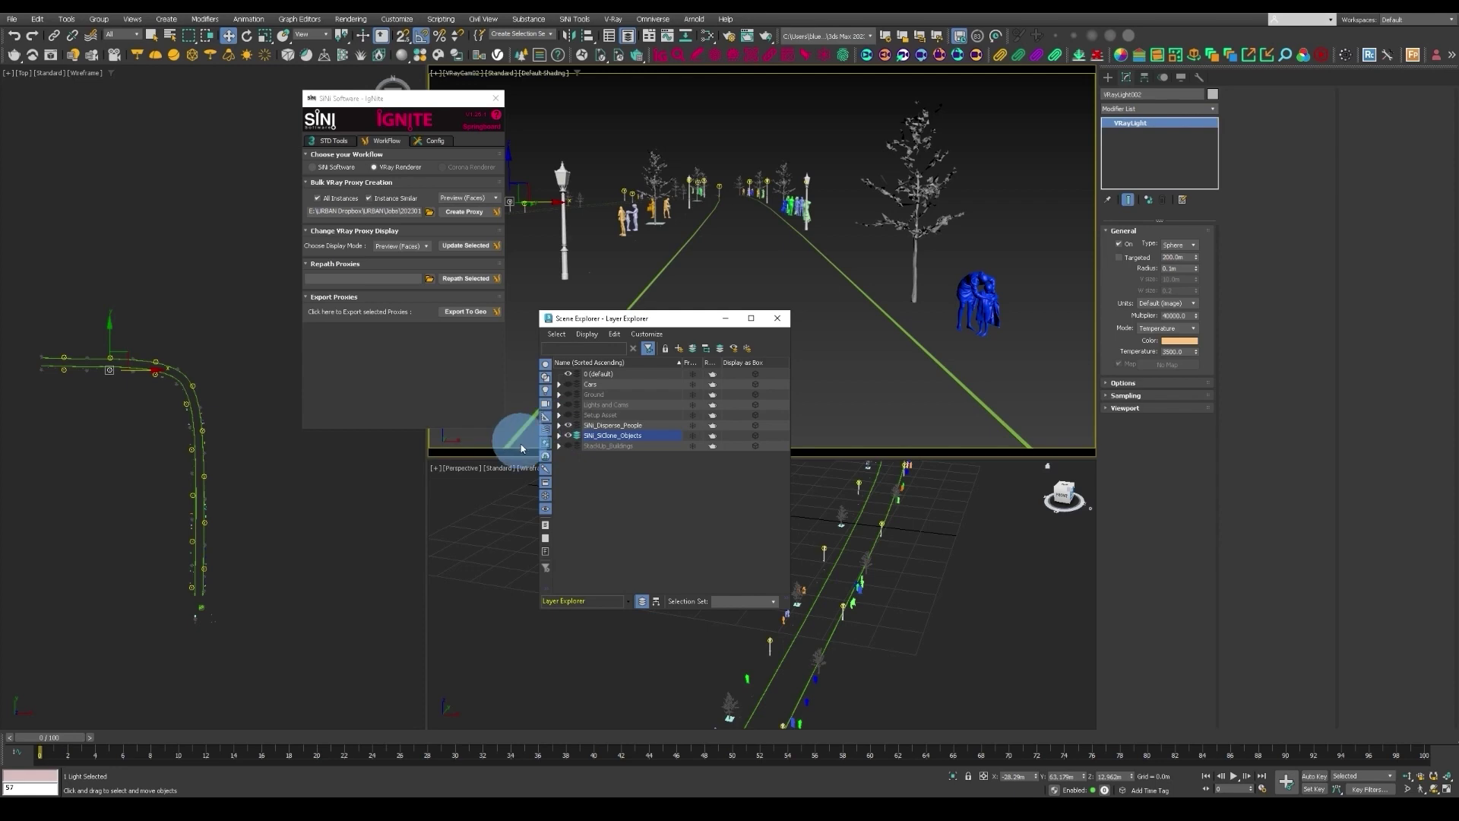
click(568, 394)
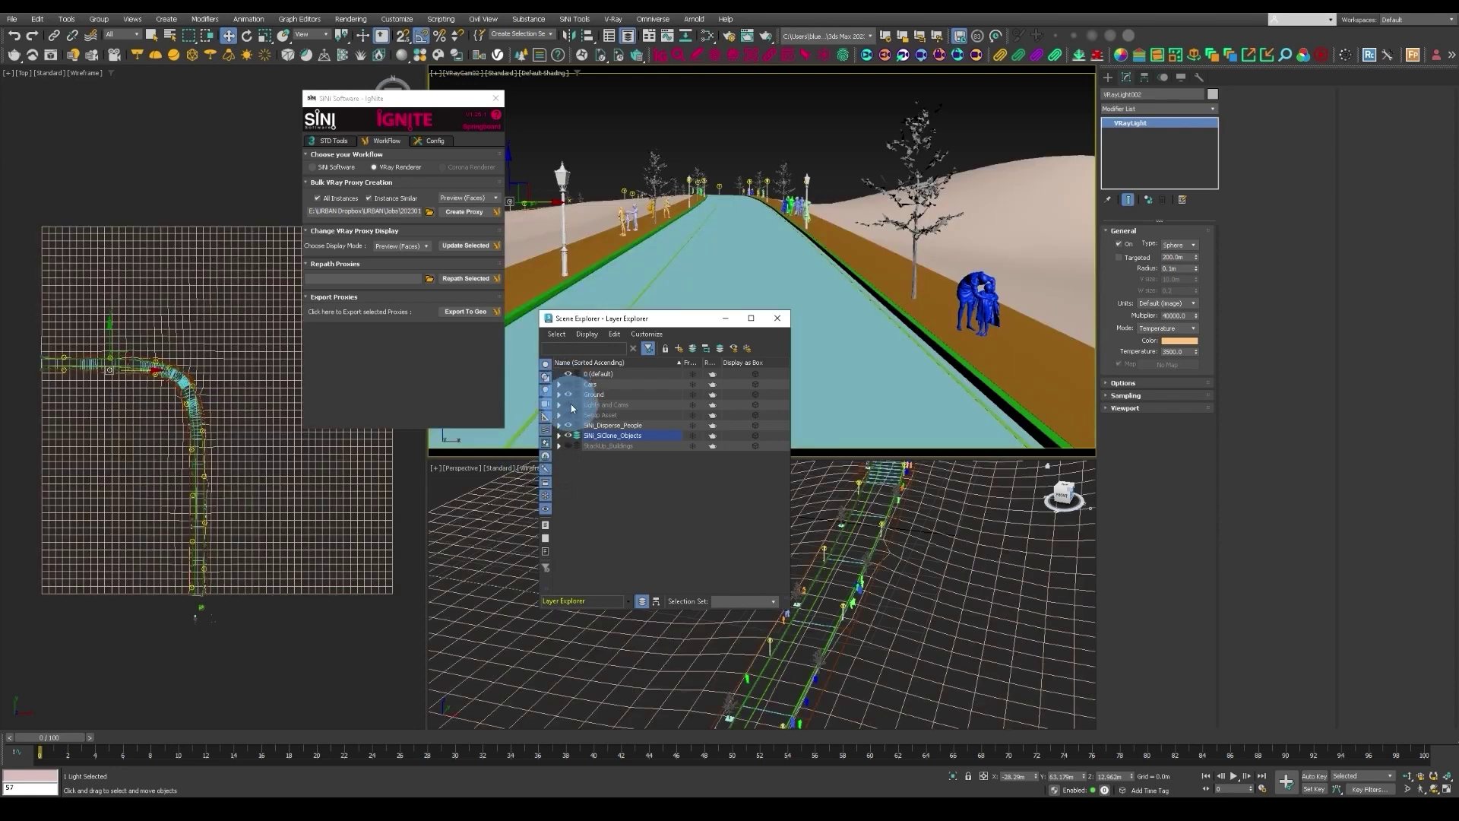
click(568, 446)
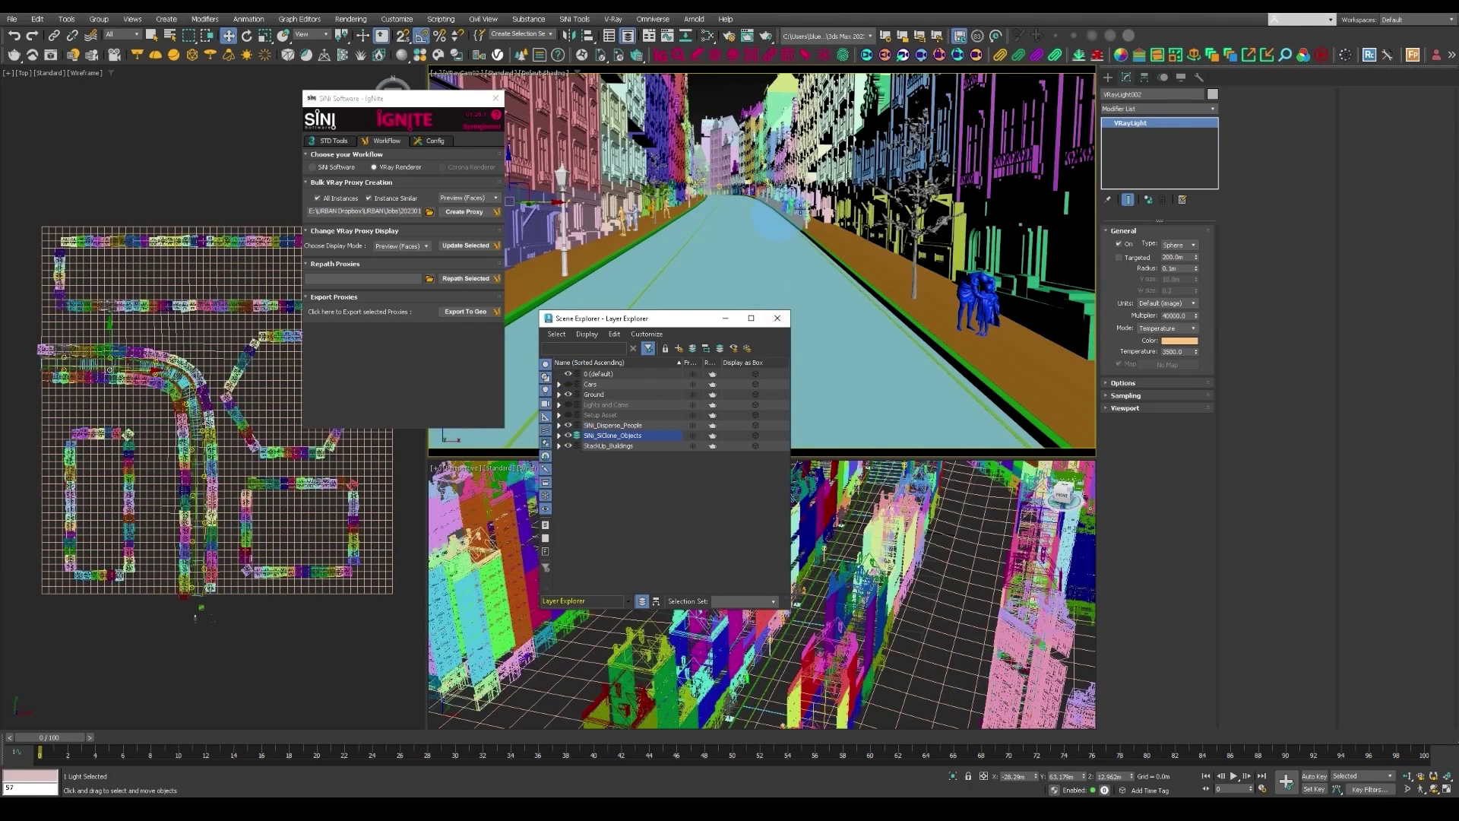
Save a copy of the scene in the Optimised folder as StackUp_Making a street scene_part10_optimising_2_save
click(12, 19)
click(35, 133)
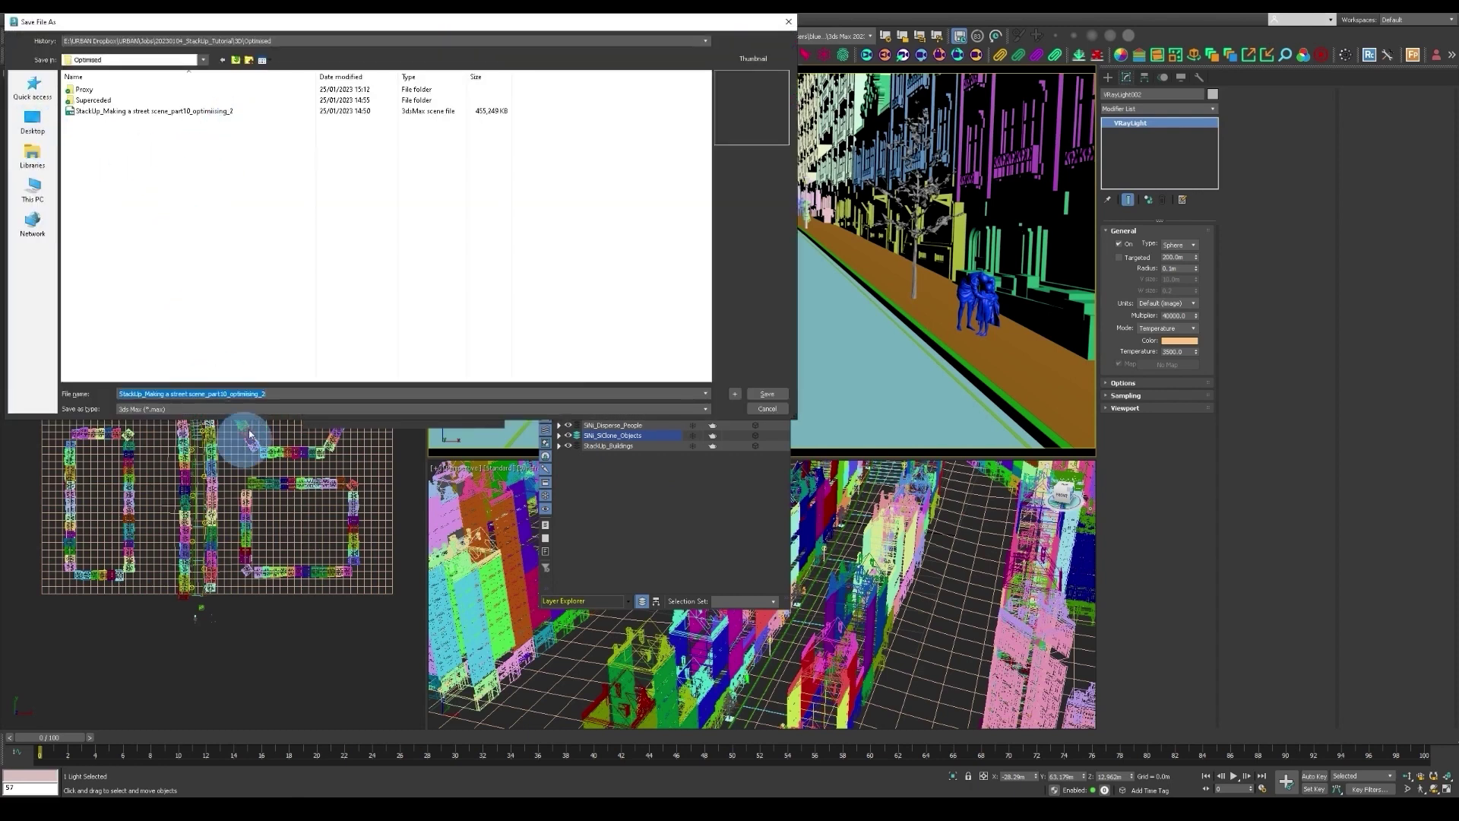
click(280, 394)
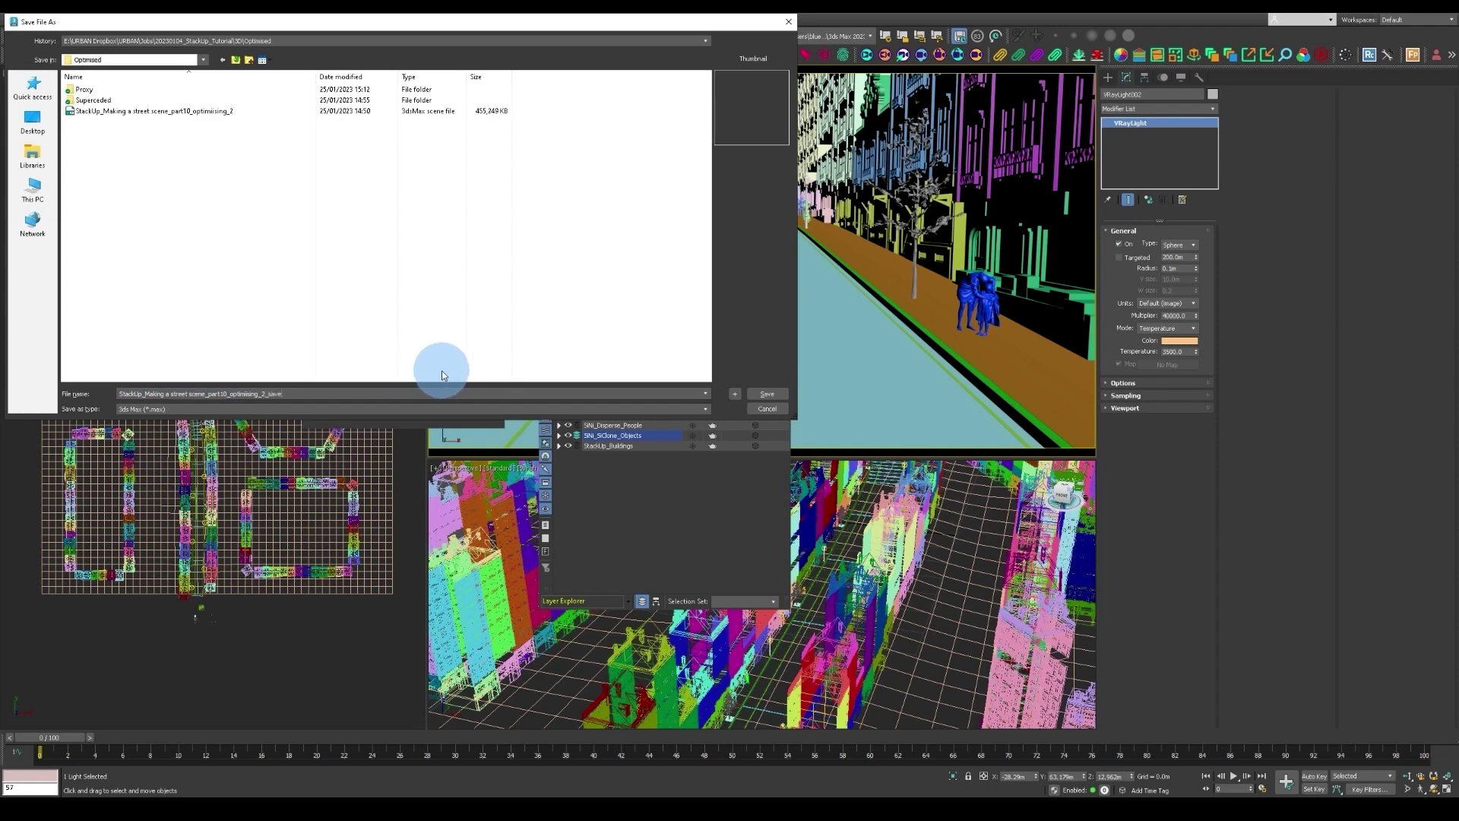
key(Return)
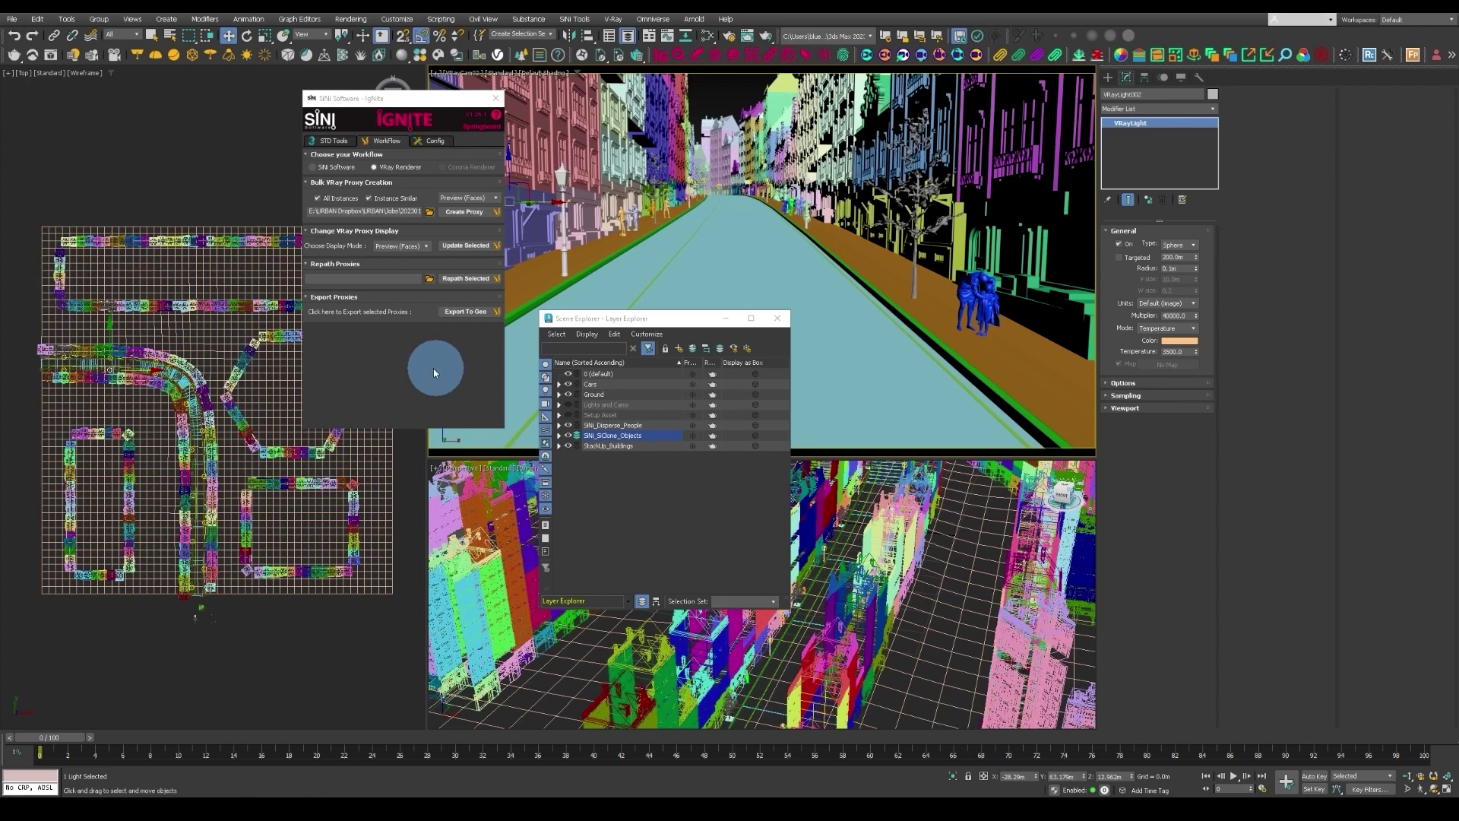
Switch to File Explorer and compare the file size of the newly saved scene with the previous version
key(alt+Tab)
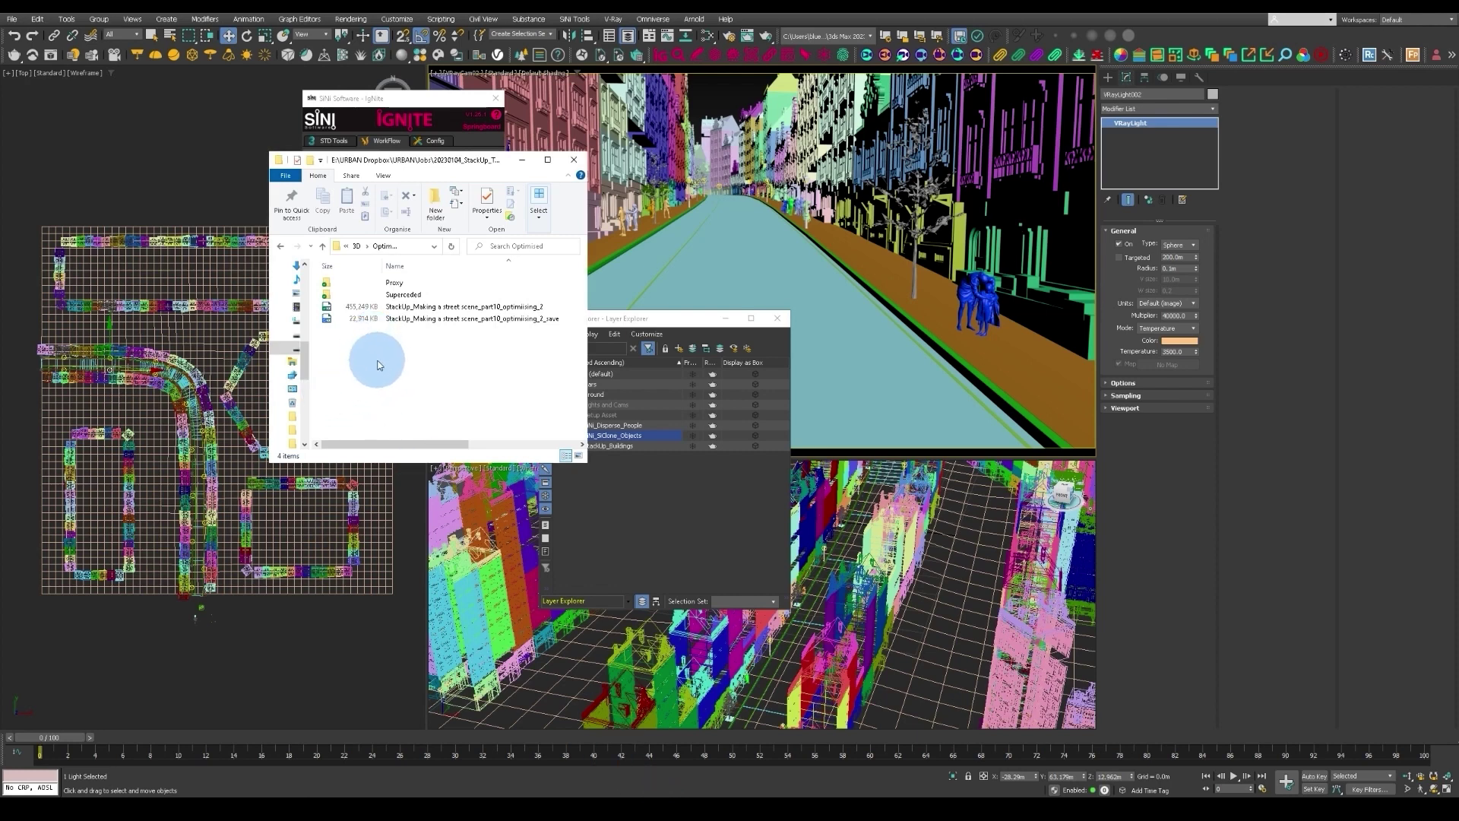
click(360, 321)
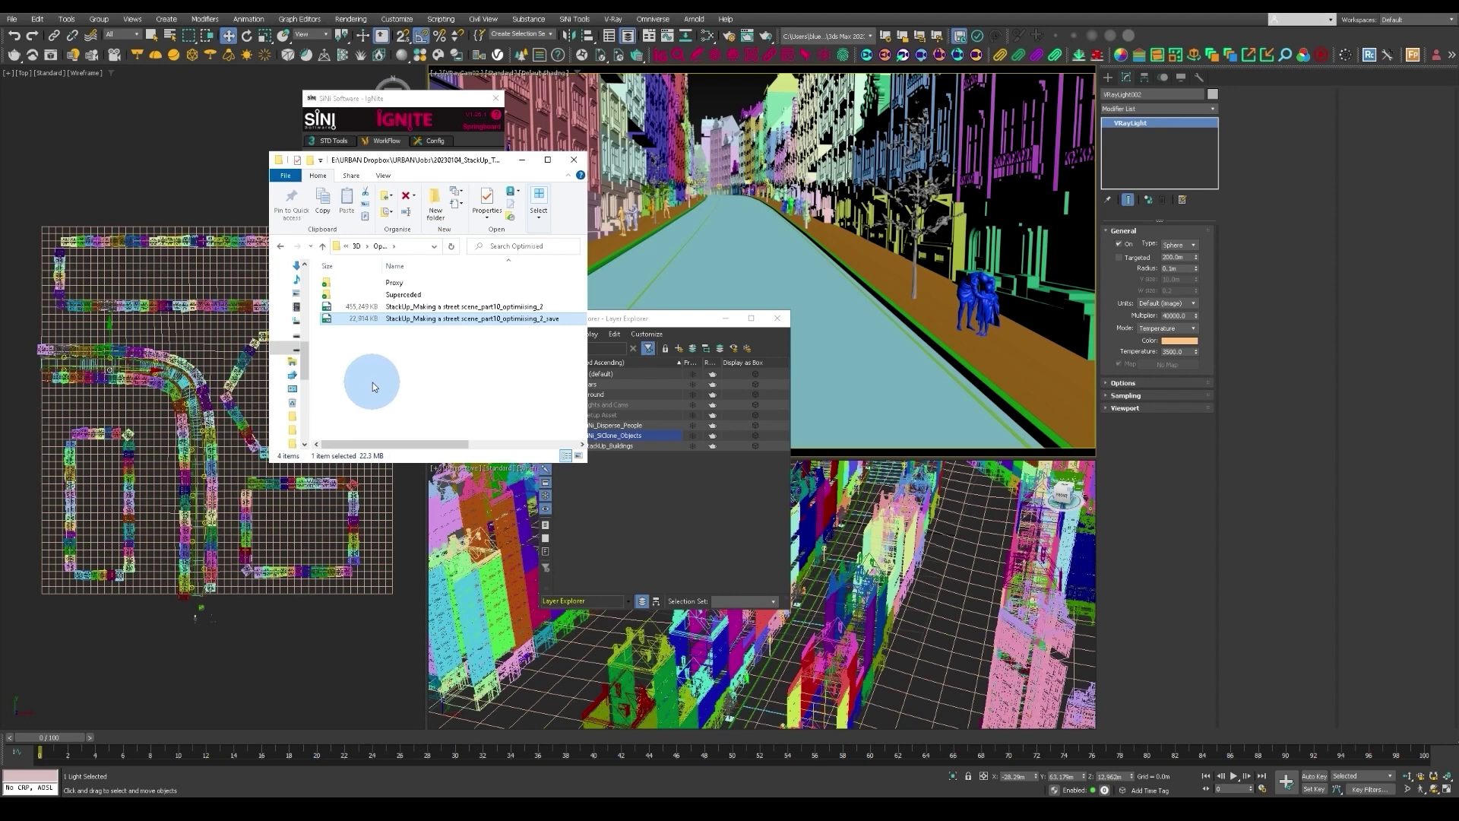
drag(472, 158, 377, 242)
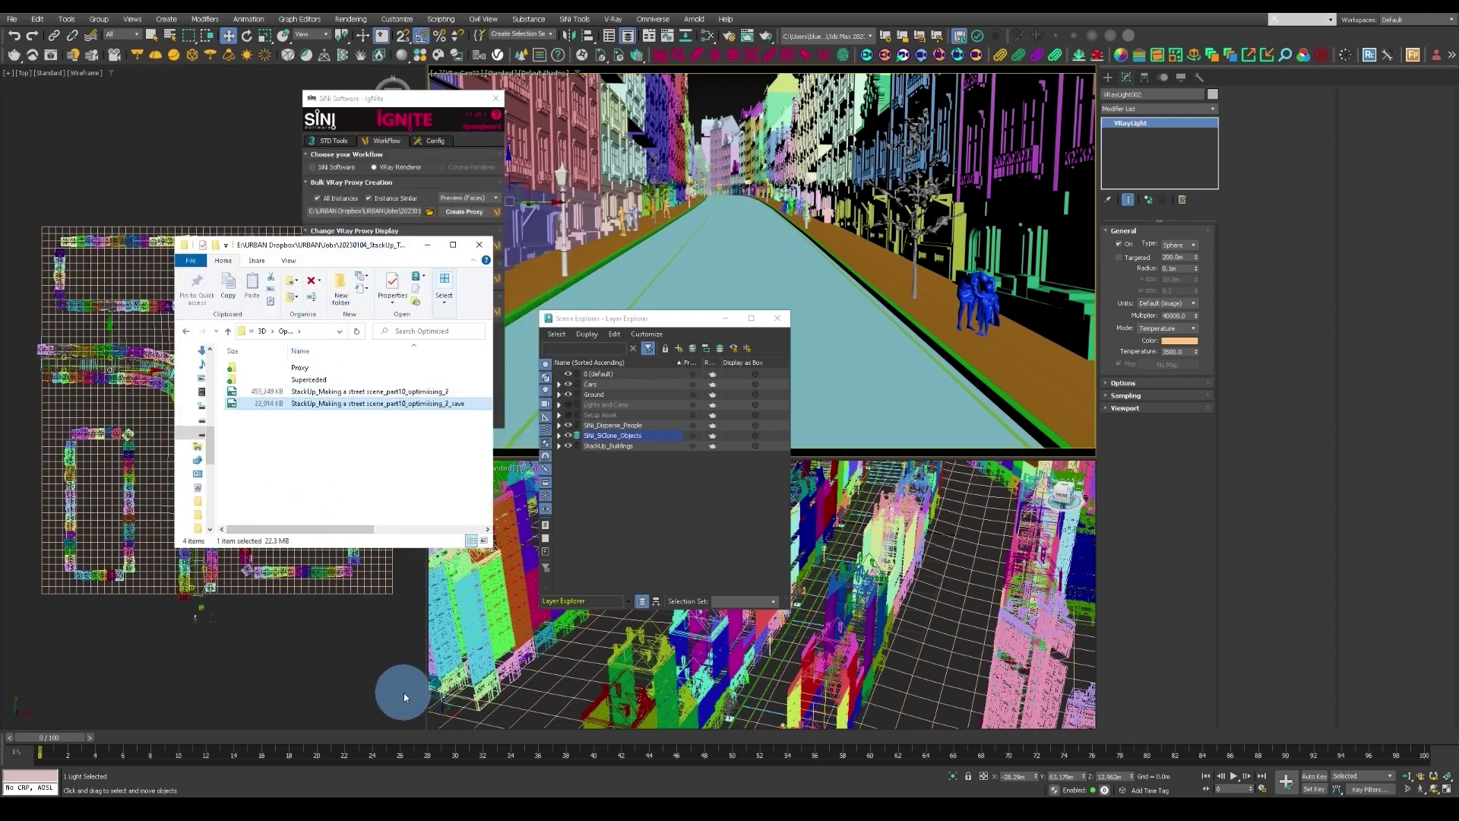